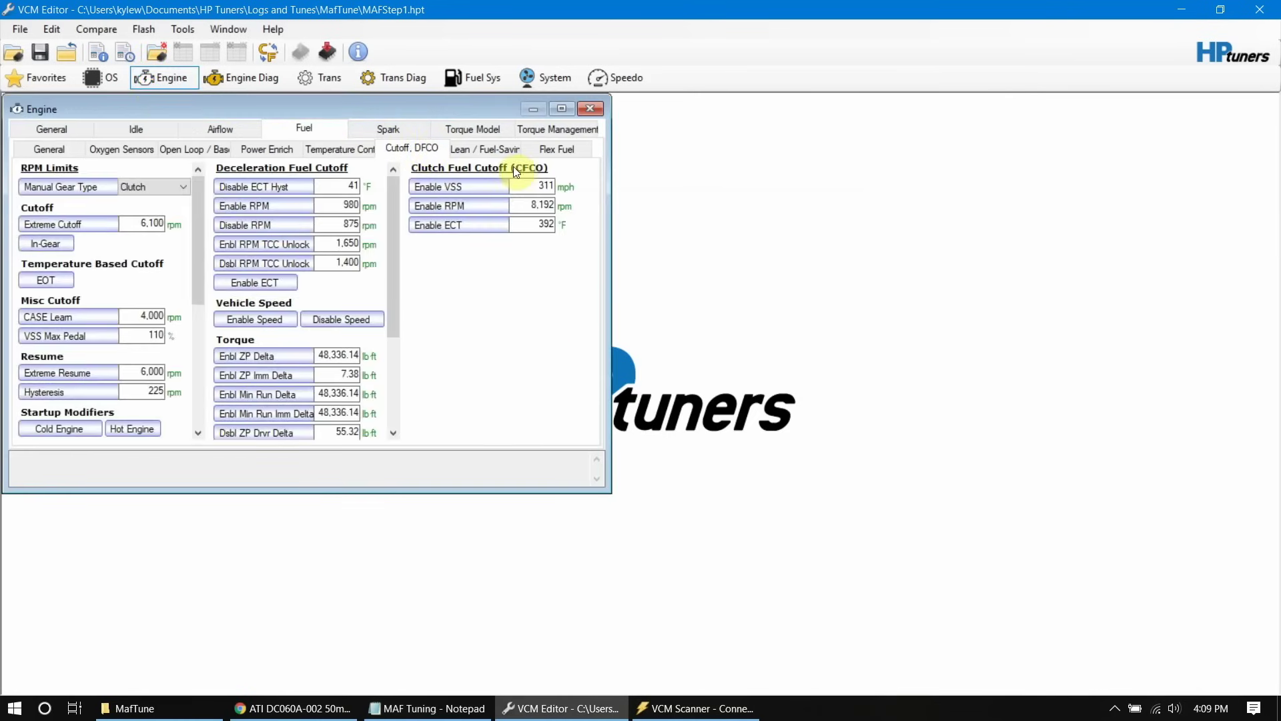
# In the fuel cutoff settings, set the deceleration fuel cutoff Enable RPM to 8100 and Disable RPM to 8099.
pyautogui.click(503, 154)
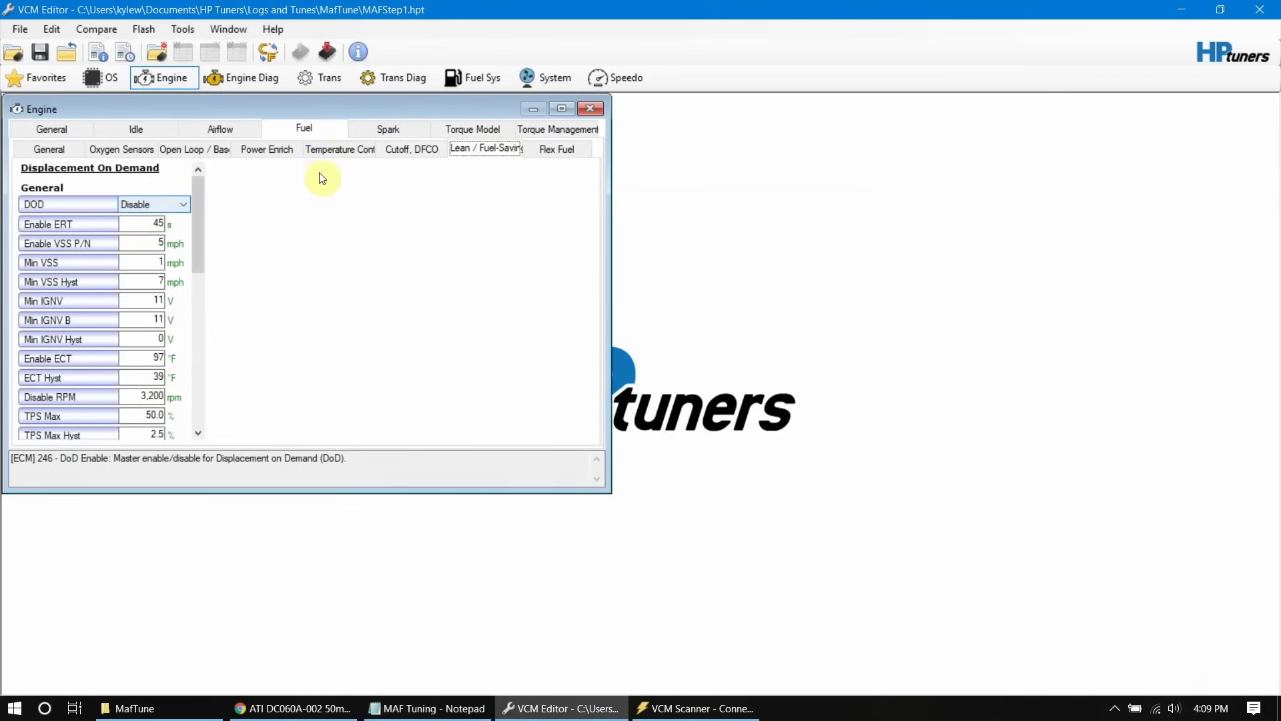
pyautogui.click(411, 148)
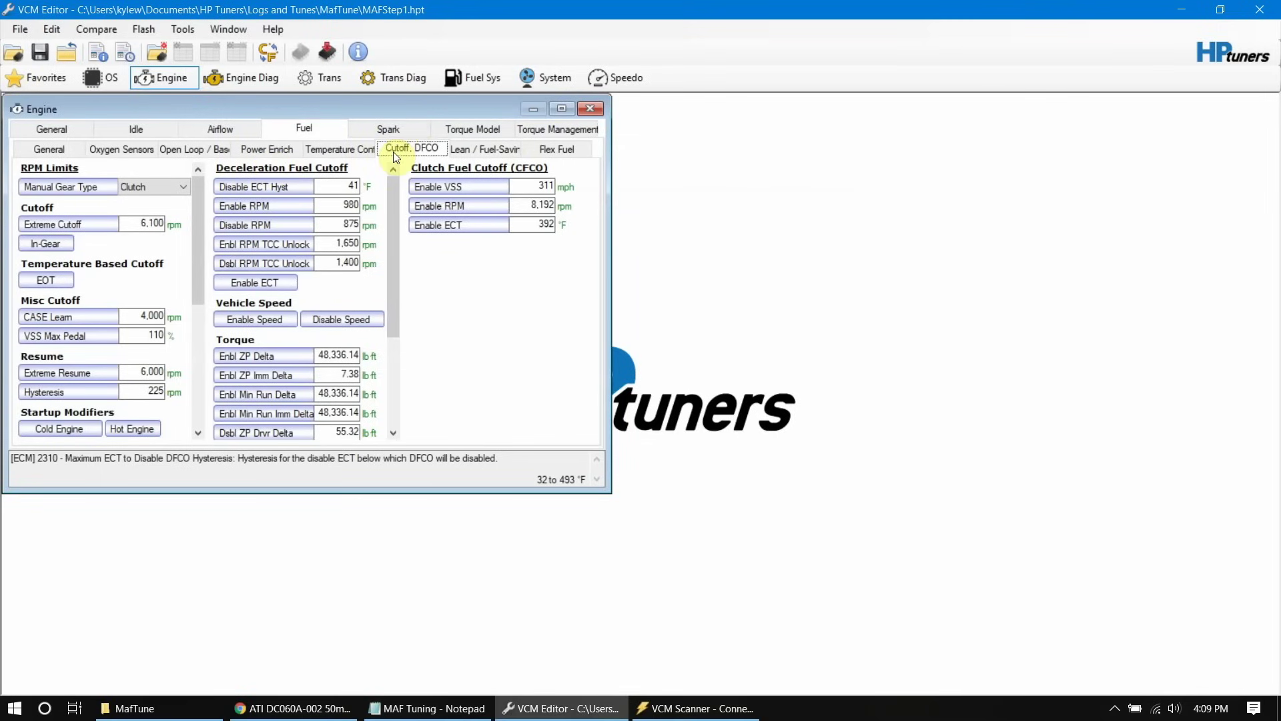
pyautogui.doubleClick(330, 204)
pyautogui.write('81')
pyautogui.press('Return')
pyautogui.write('00')
pyautogui.click(312, 225)
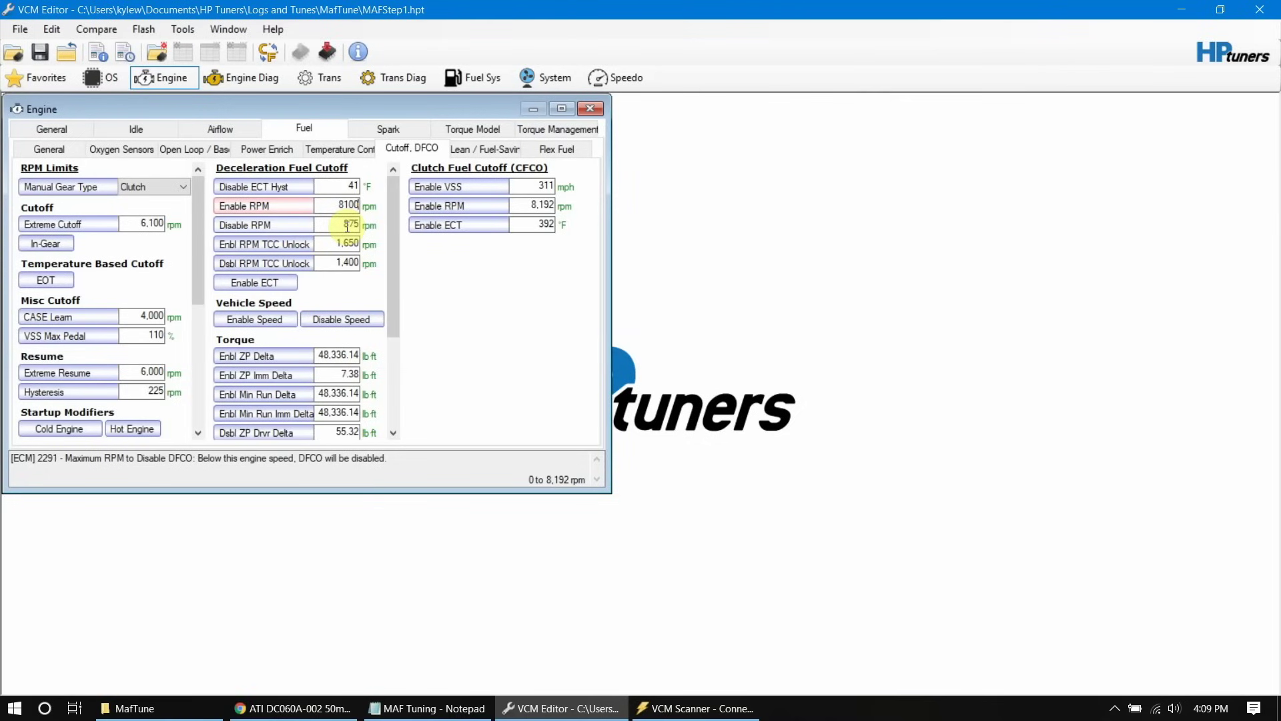
pyautogui.click(338, 226)
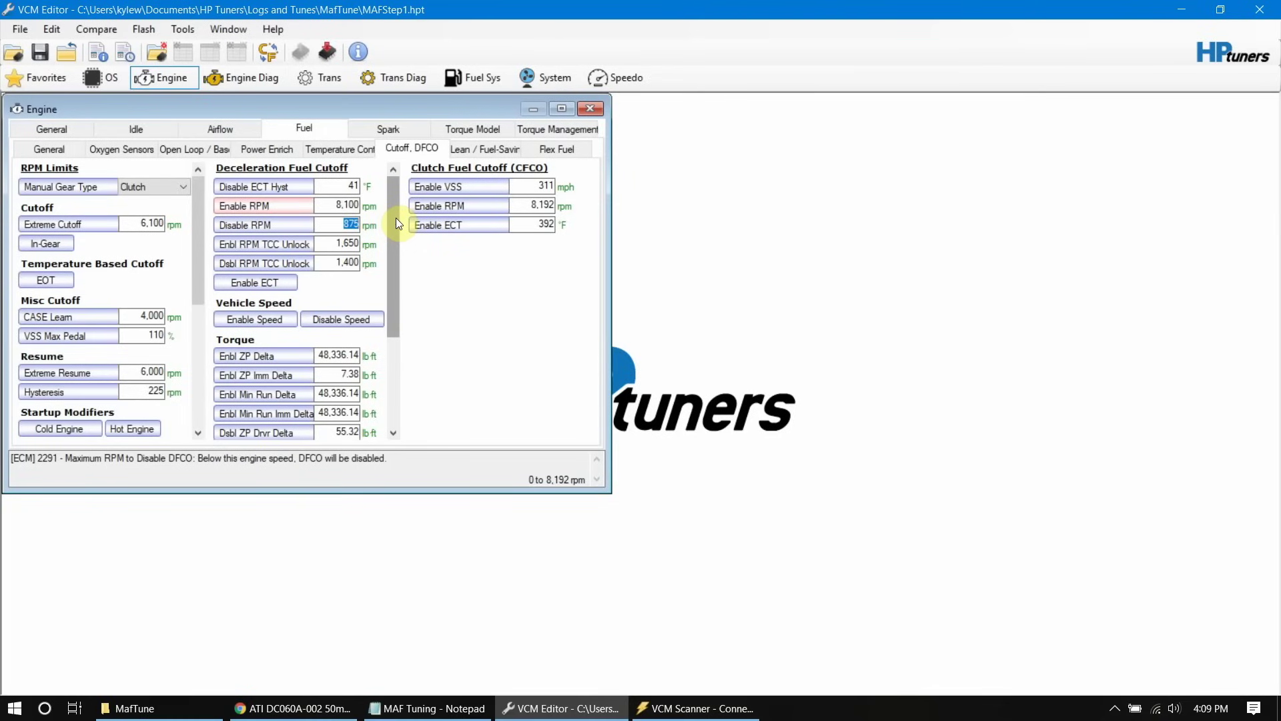
pyautogui.write('8099')
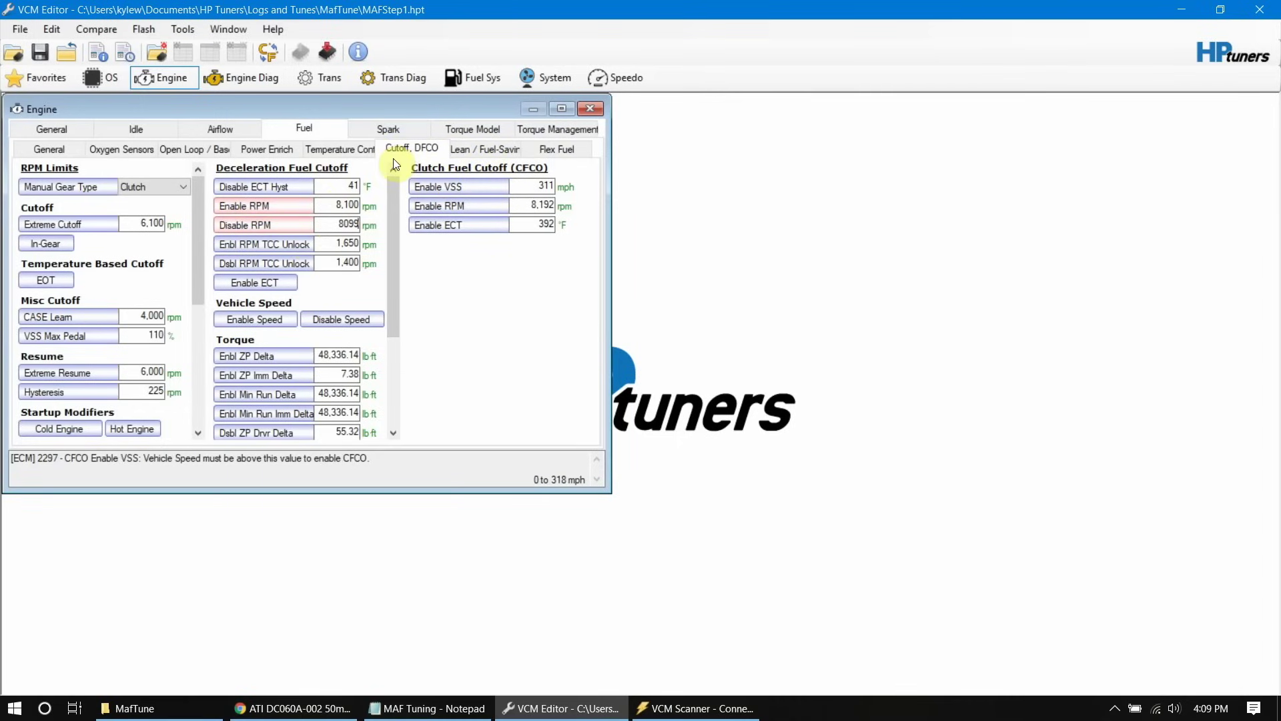
# Switch to the MAF Tuning notes in Notepad and add a section "Engine, Fuel, Temp Cont" with the line "Turn off COT".
pyautogui.click(349, 150)
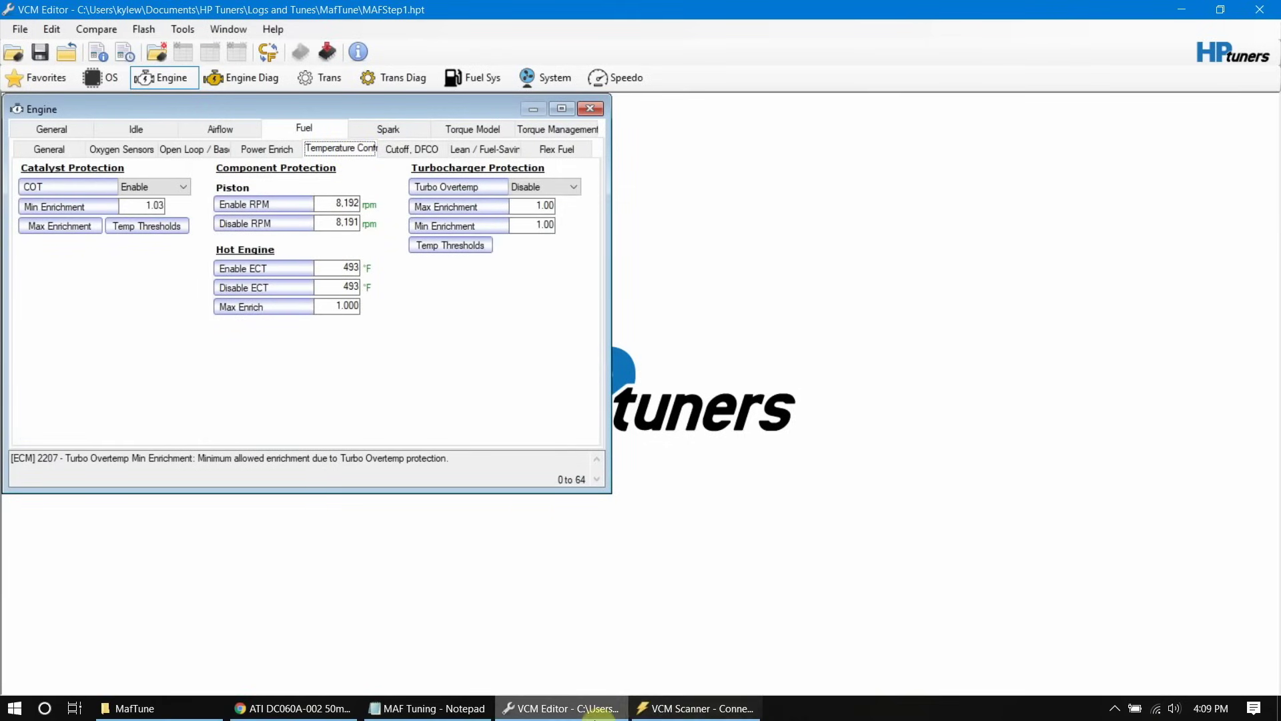
pyautogui.click(475, 709)
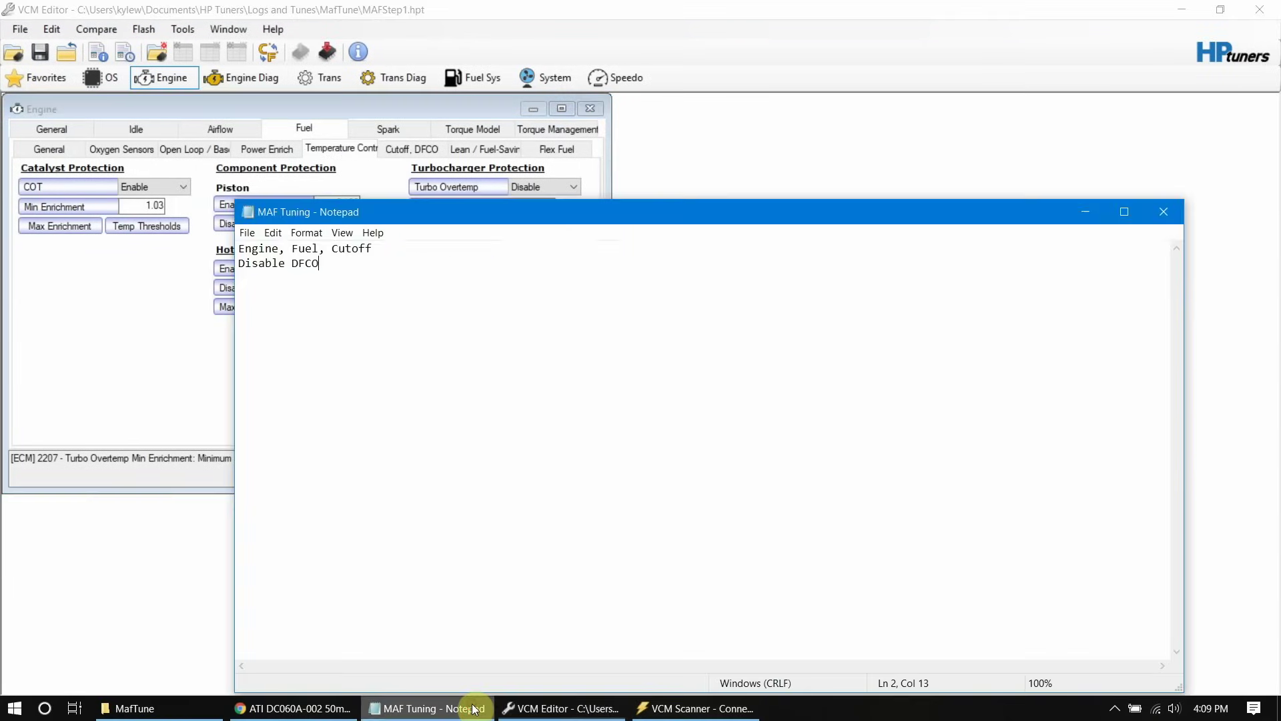
pyautogui.press('Return')
pyautogui.press('Return')
pyautogui.write('Engine, Fuel, Temp Cont ')
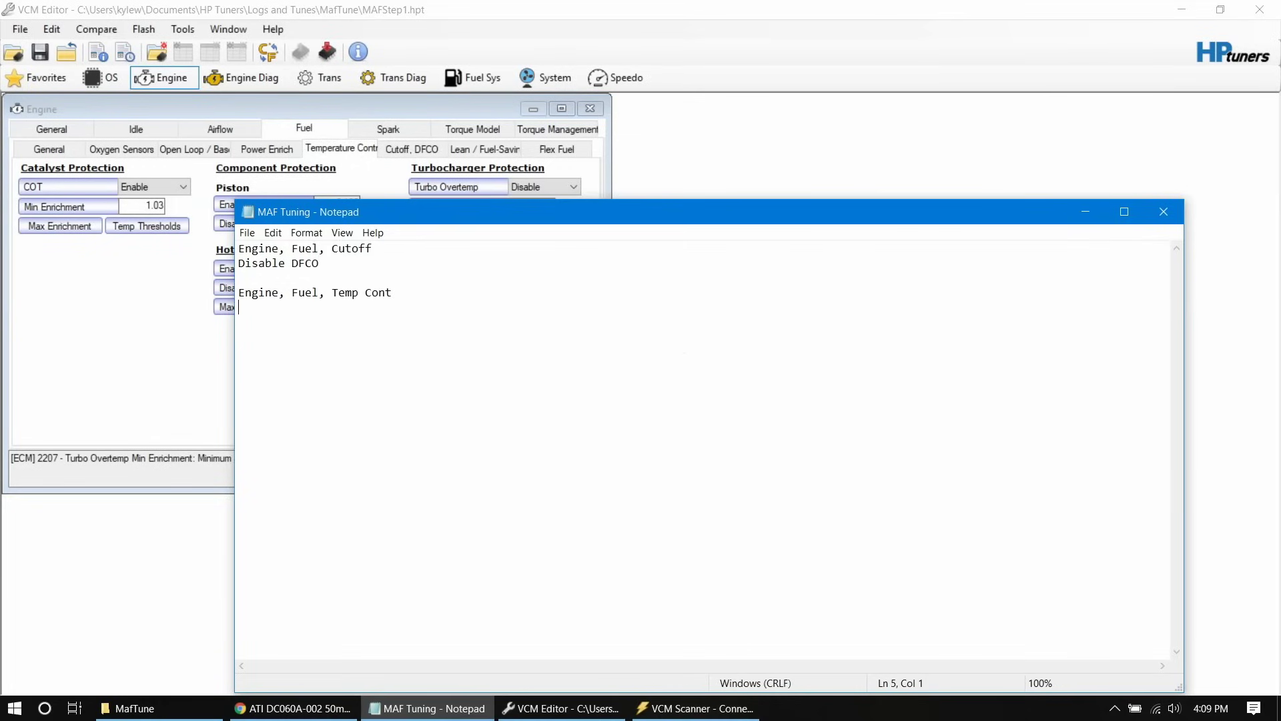
pyautogui.write('Turn off COT')
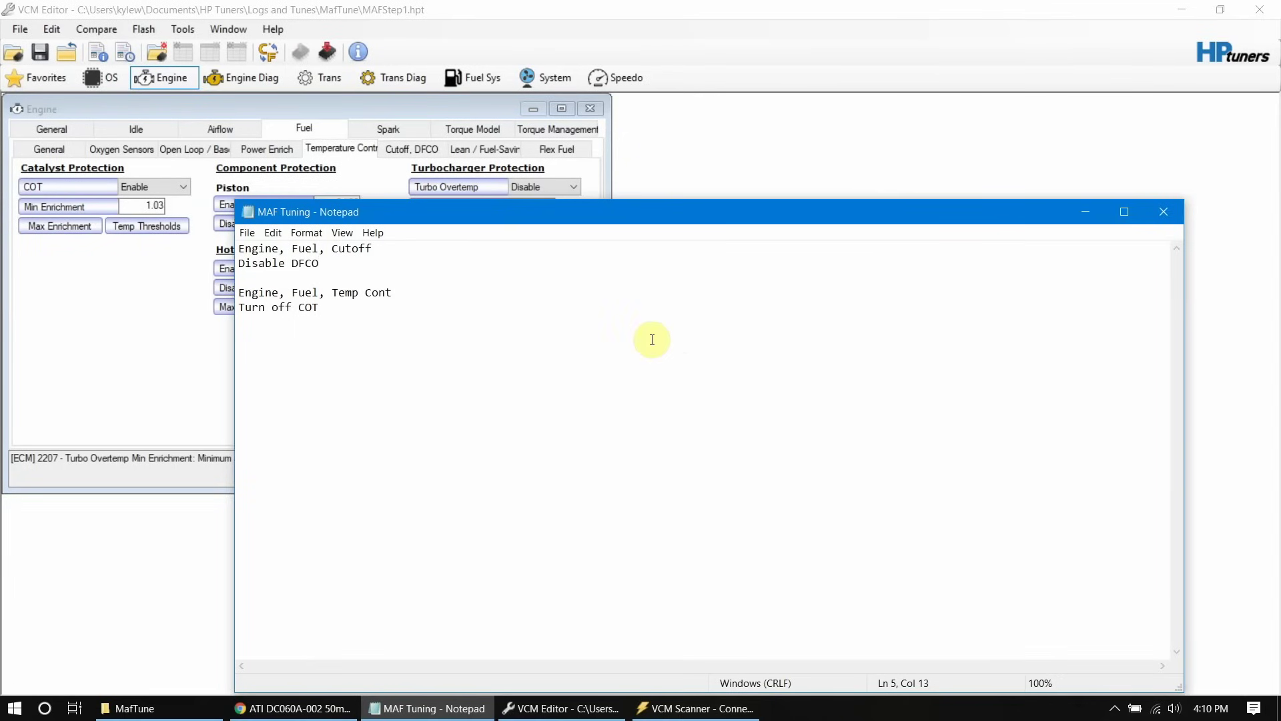
# Return to VCM Editor and set the COT catalyst protection option to Disable.
pyautogui.click(140, 328)
pyautogui.click(167, 187)
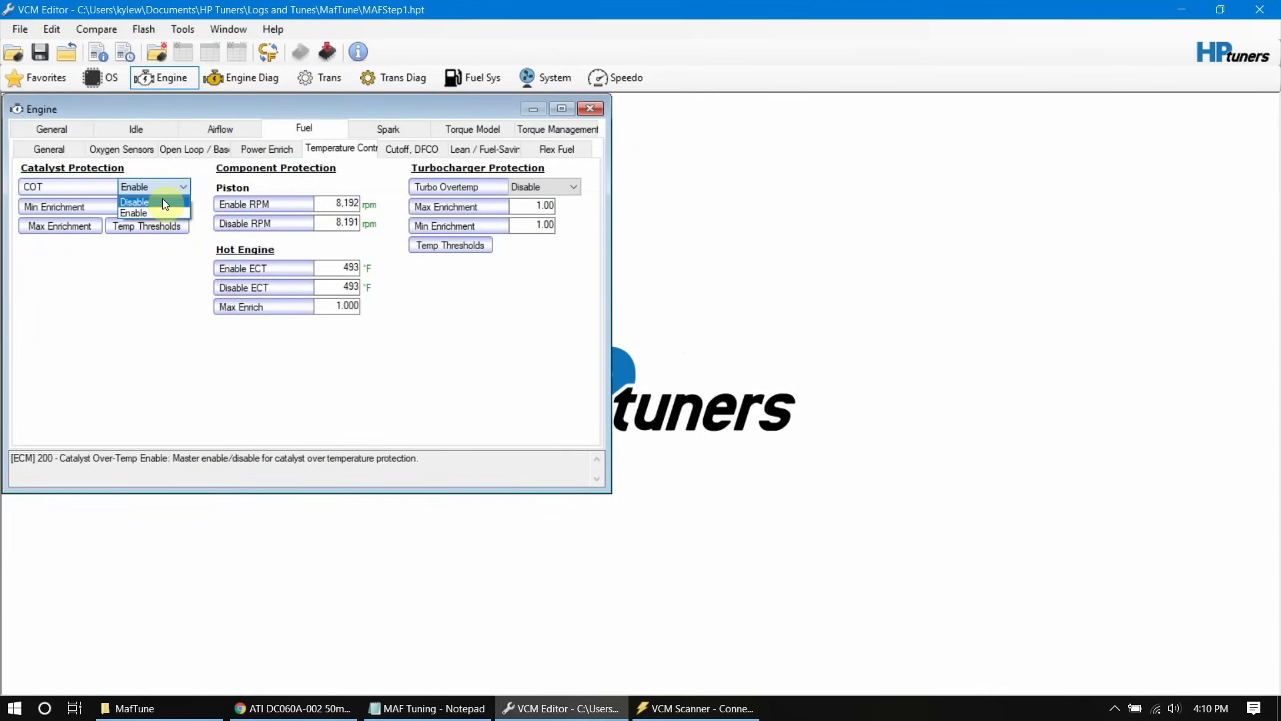
pyautogui.click(163, 202)
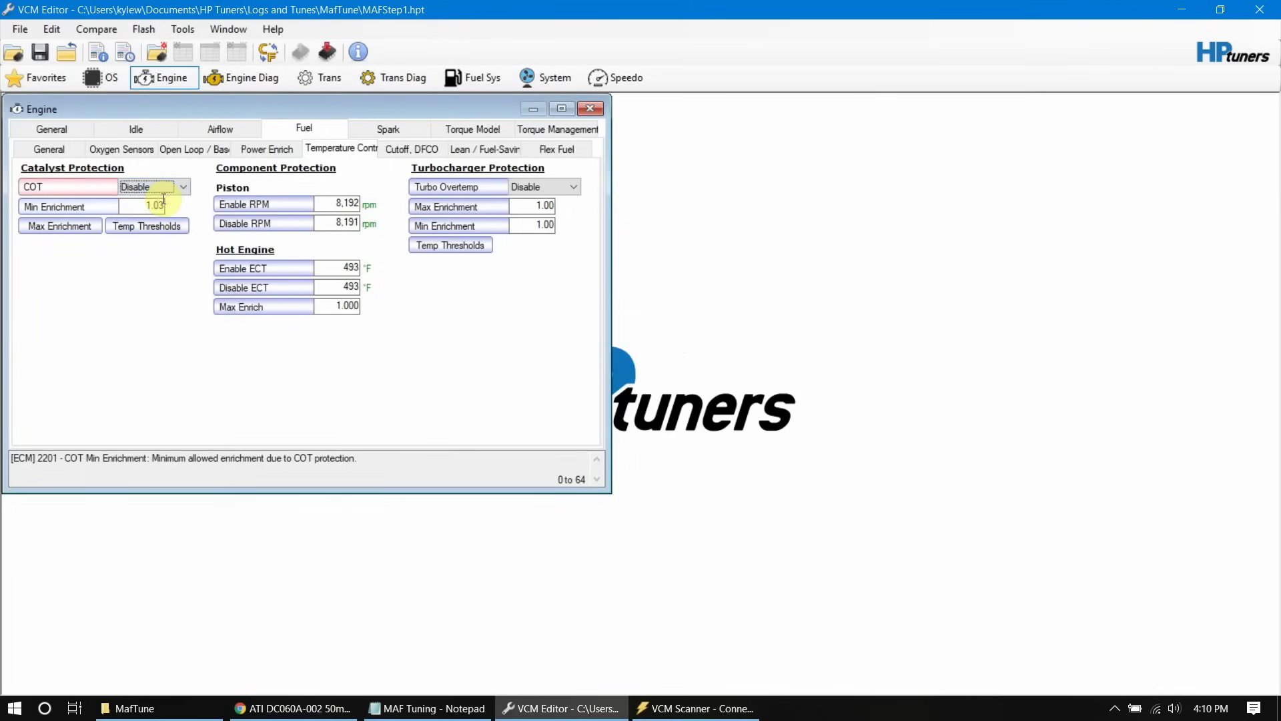
# In the fuel oxygen sensor settings, set the O2 Readiness Voltage to -1,795 mV.
pyautogui.click(211, 148)
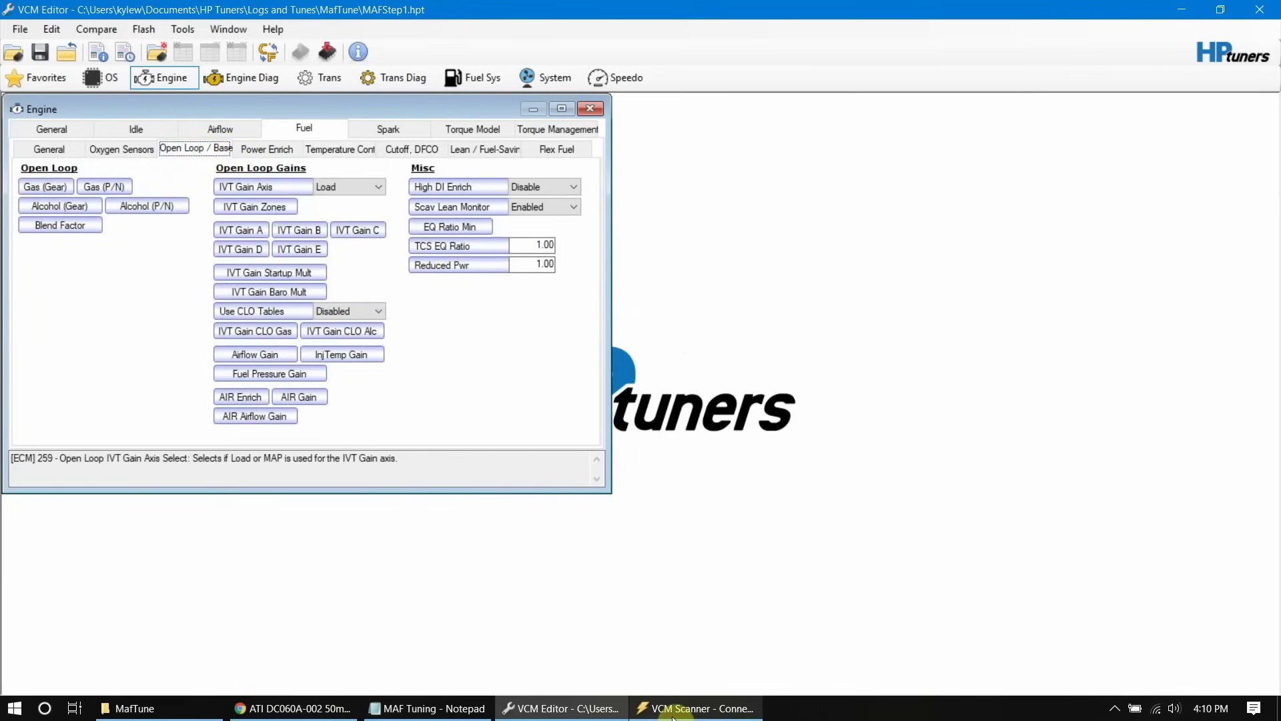
pyautogui.moveTo(456, 710)
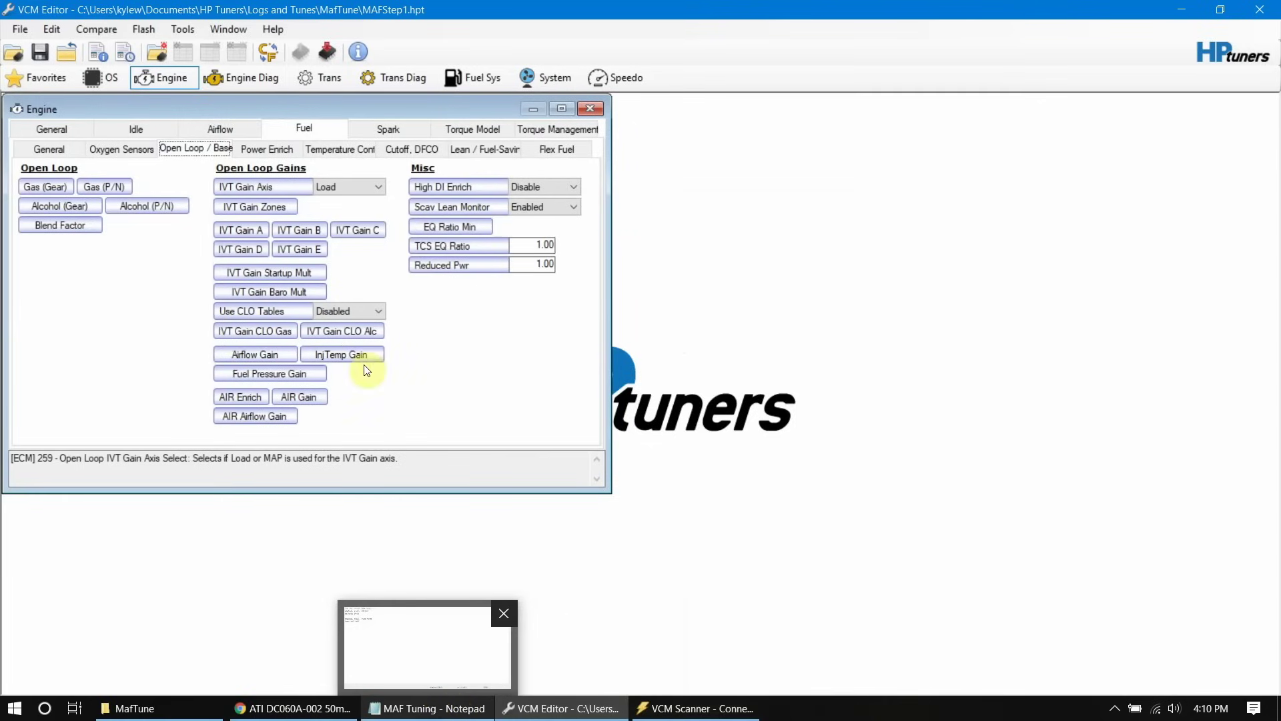
pyautogui.click(136, 148)
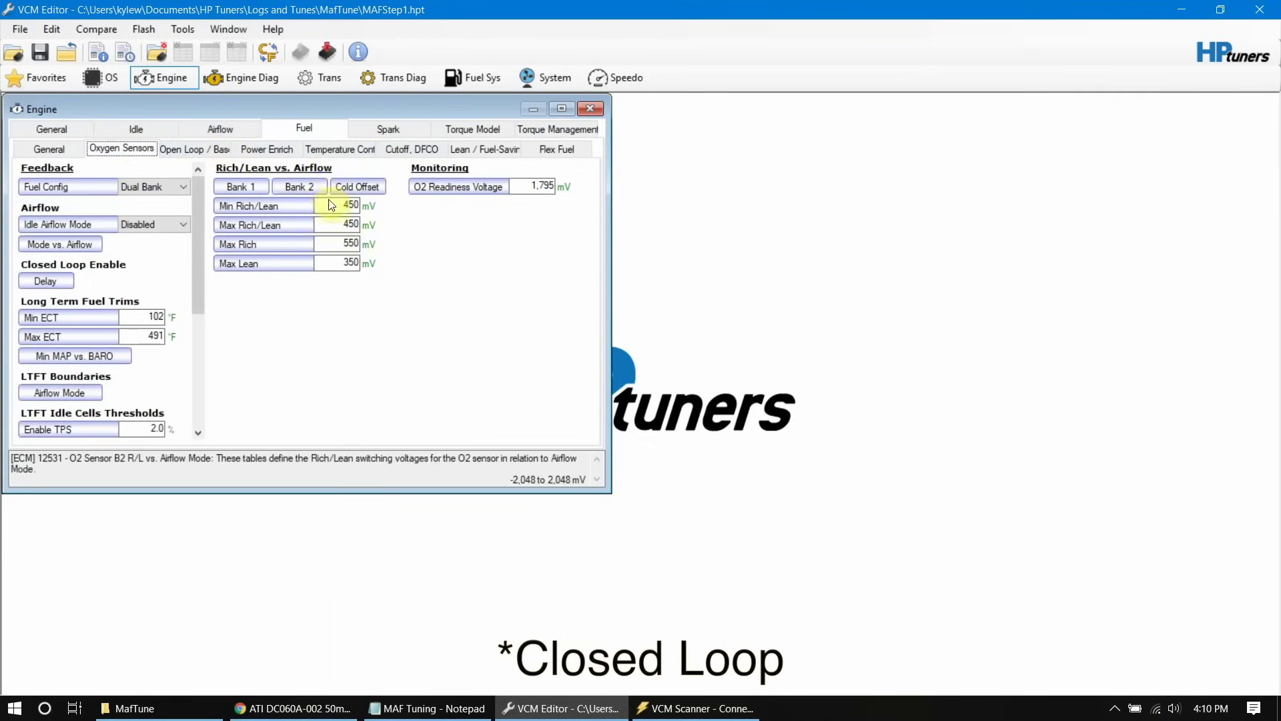
pyautogui.click(531, 191)
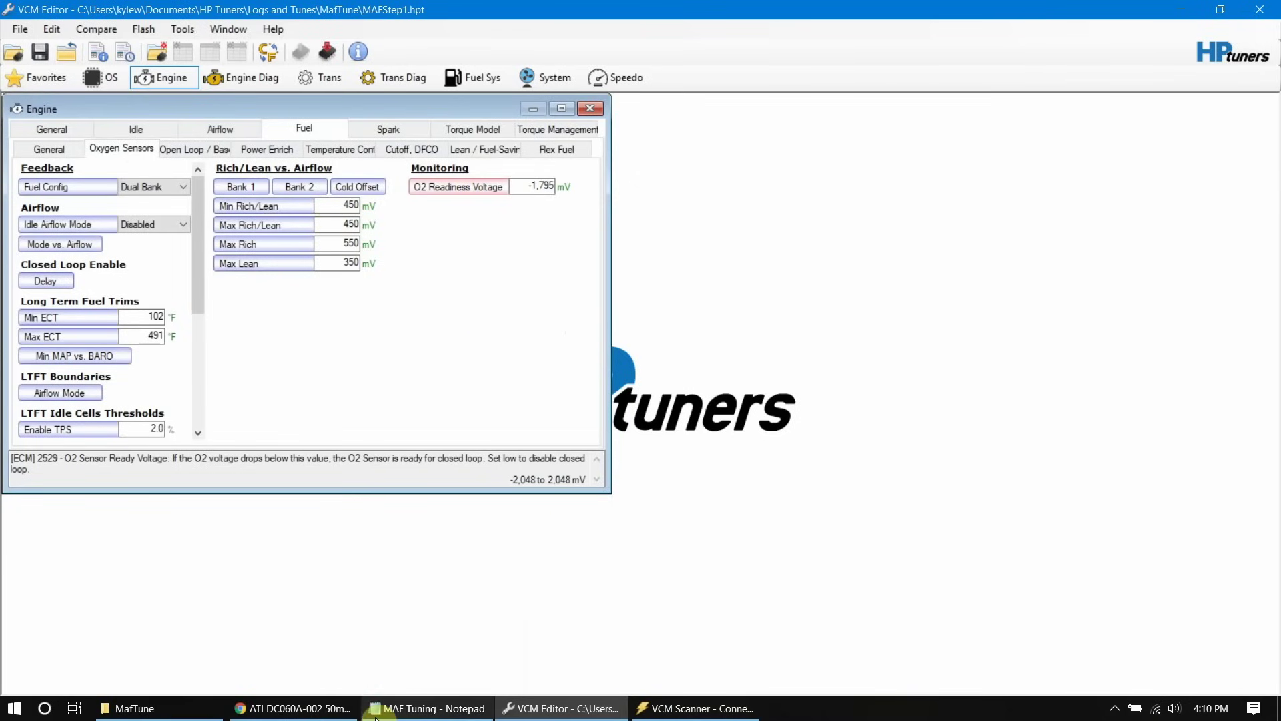
# Switch to the Notepad notes and add a section "Engine, Fuel, Oxy Sensors" with the line "O2 Readiness".
pyautogui.click(403, 712)
pyautogui.press('Return')
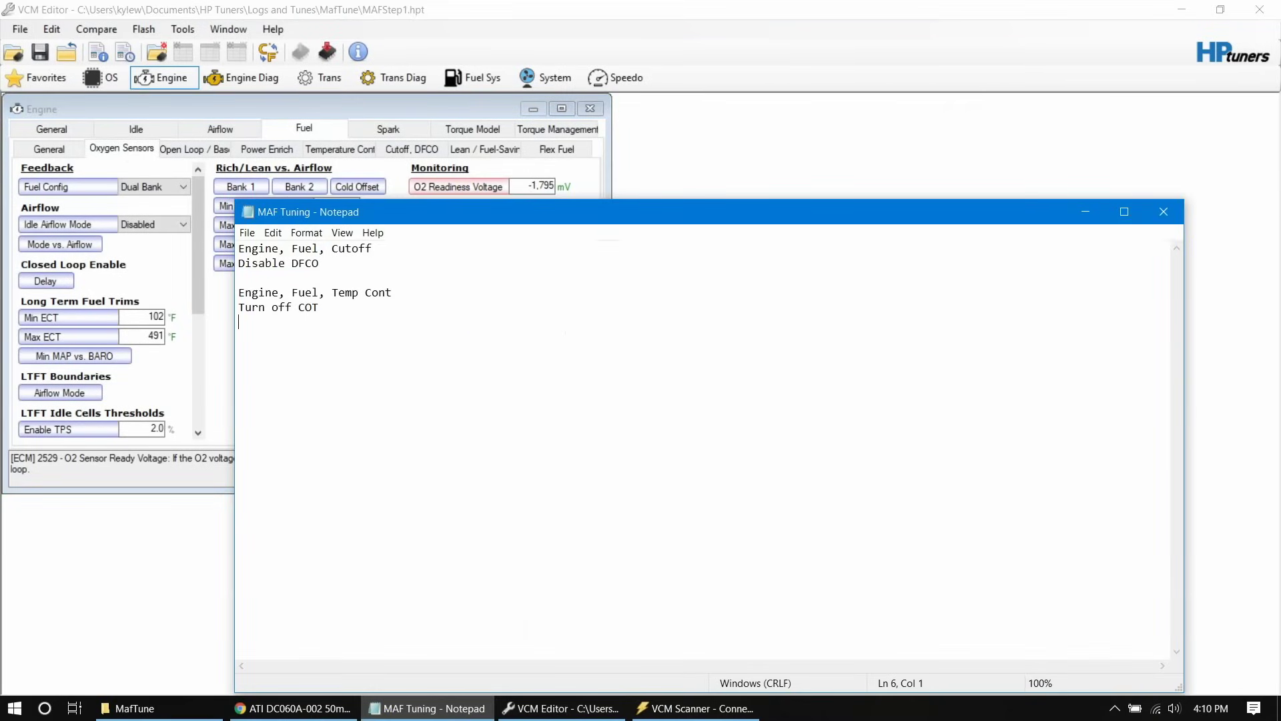
pyautogui.write('Engine, Fule')
pyautogui.press('BackSpace')
pyautogui.press('BackSpace')
pyautogui.write('el, Oxy Sensors')
pyautogui.press('Return')
pyautogui.write('O2')
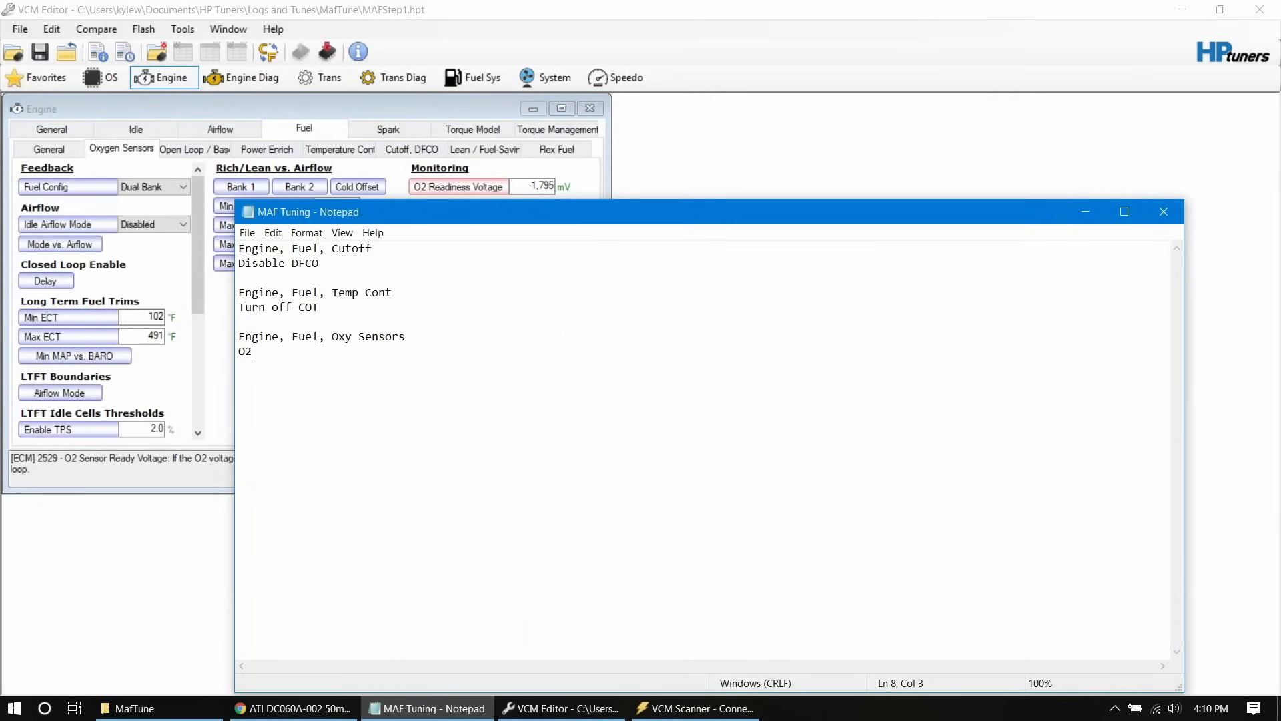
pyautogui.write(' Readiness')
# Open the dynamic airflow settings in VCM Editor and add "Engine, Airflow, Dynamic" and "Disable Dynamic Air" to the Notepad notes.
pyautogui.click(35, 150)
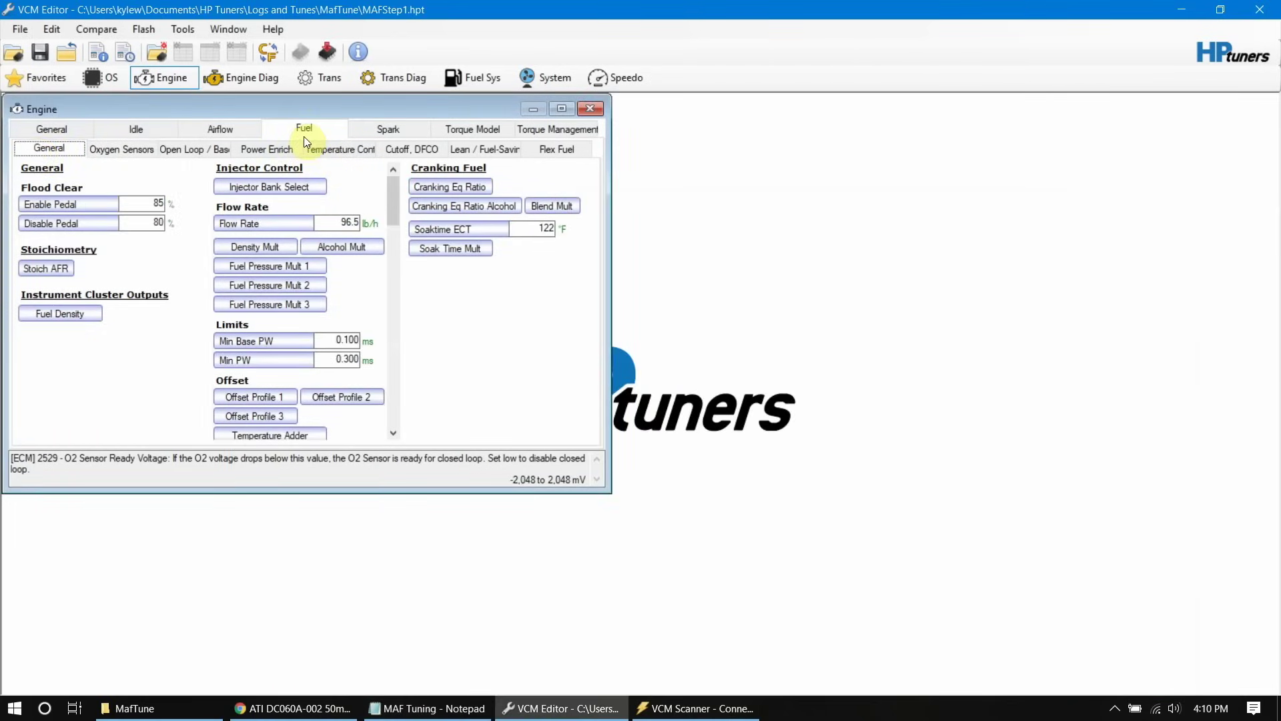
pyautogui.click(182, 151)
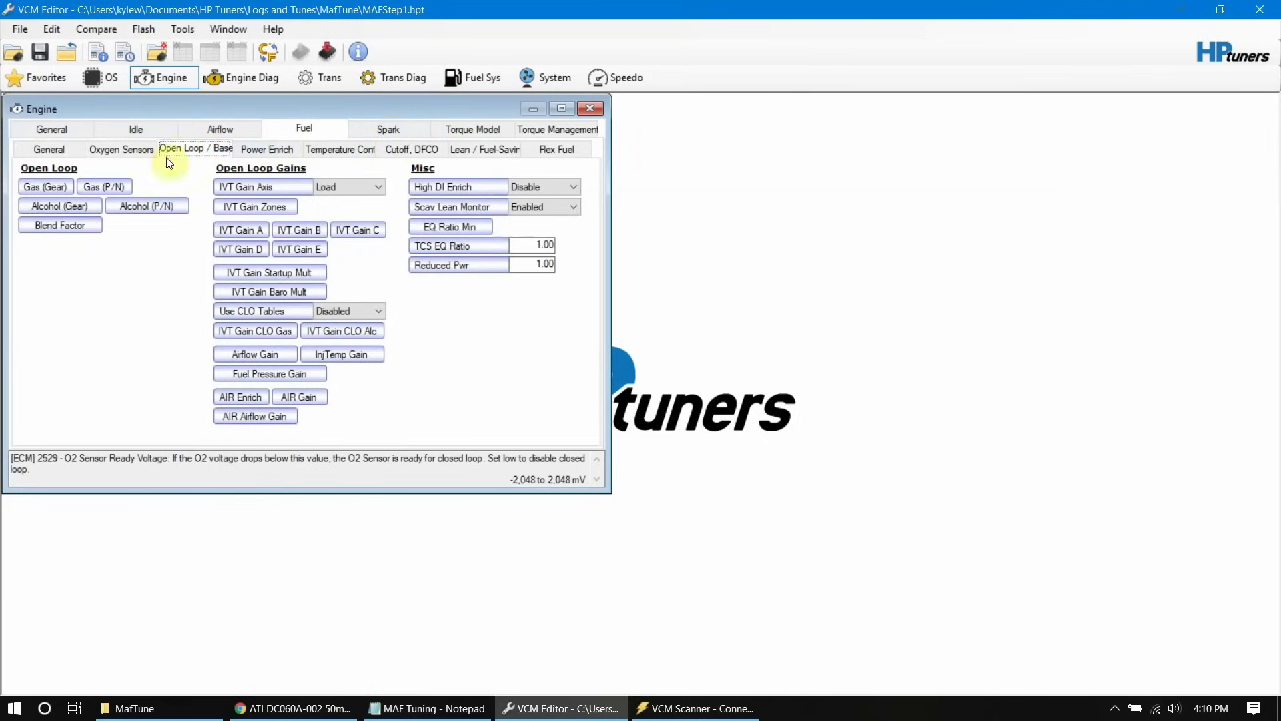
pyautogui.click(230, 133)
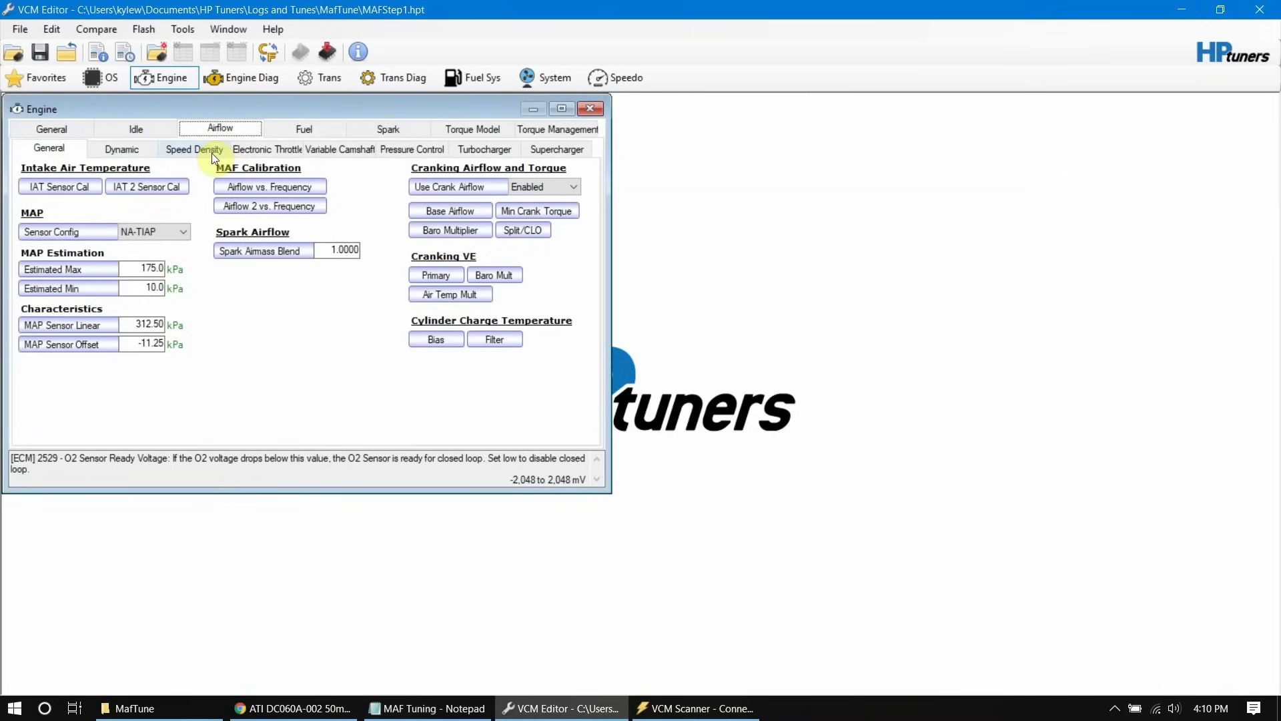
pyautogui.click(201, 148)
pyautogui.click(139, 151)
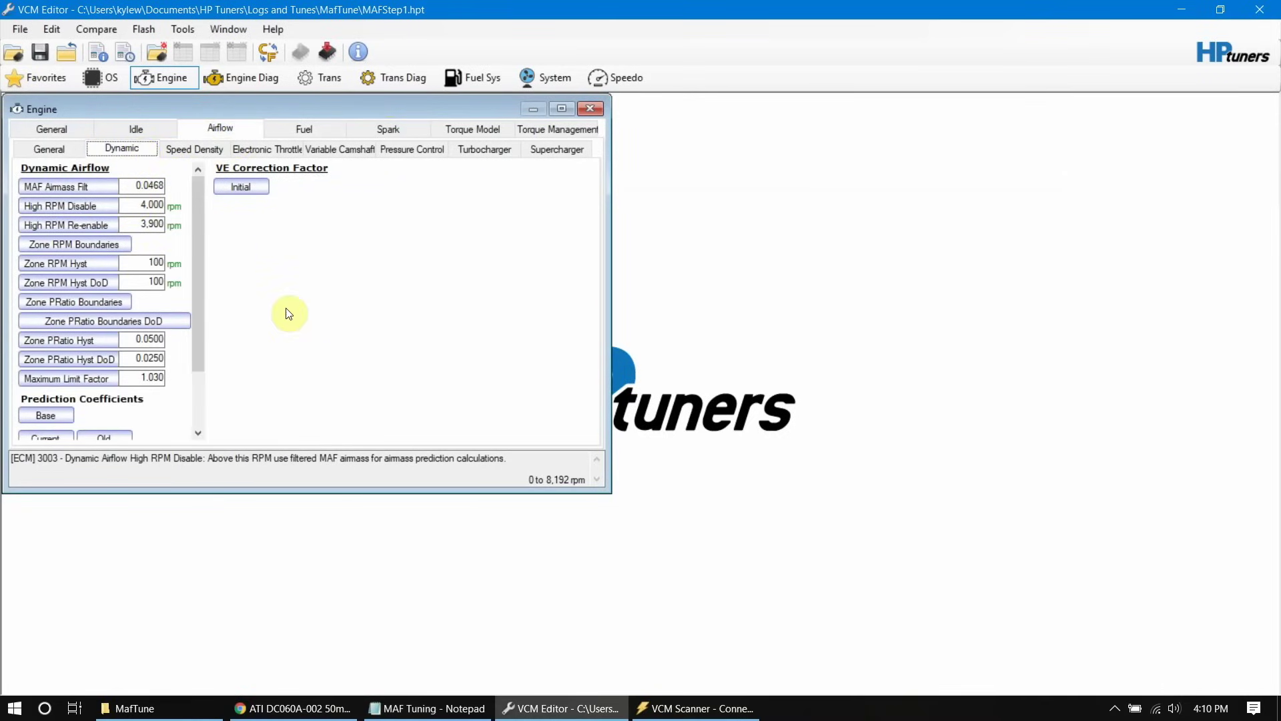
pyautogui.click(457, 710)
pyautogui.hotkey('ctrl', 'End')
pyautogui.write('Engine')
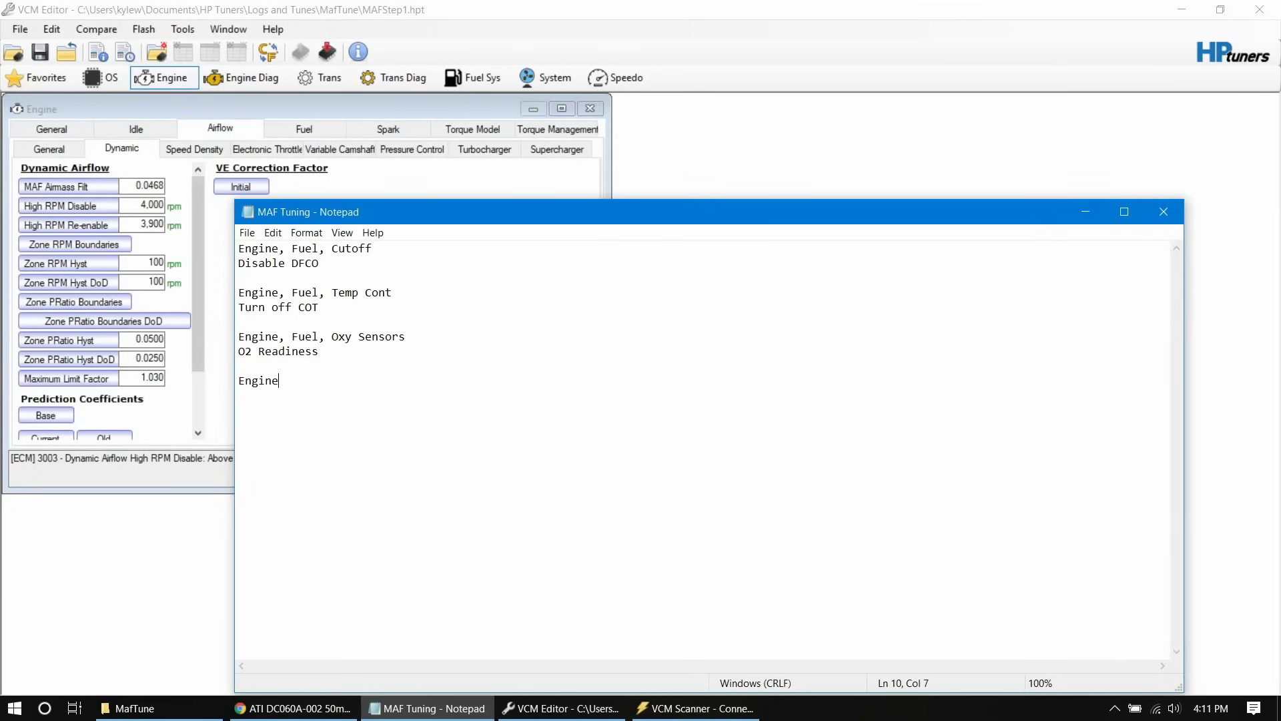
pyautogui.write(', Airflow, Dynamic')
pyautogui.click(480, 607)
pyautogui.write('Disable Dynamic')
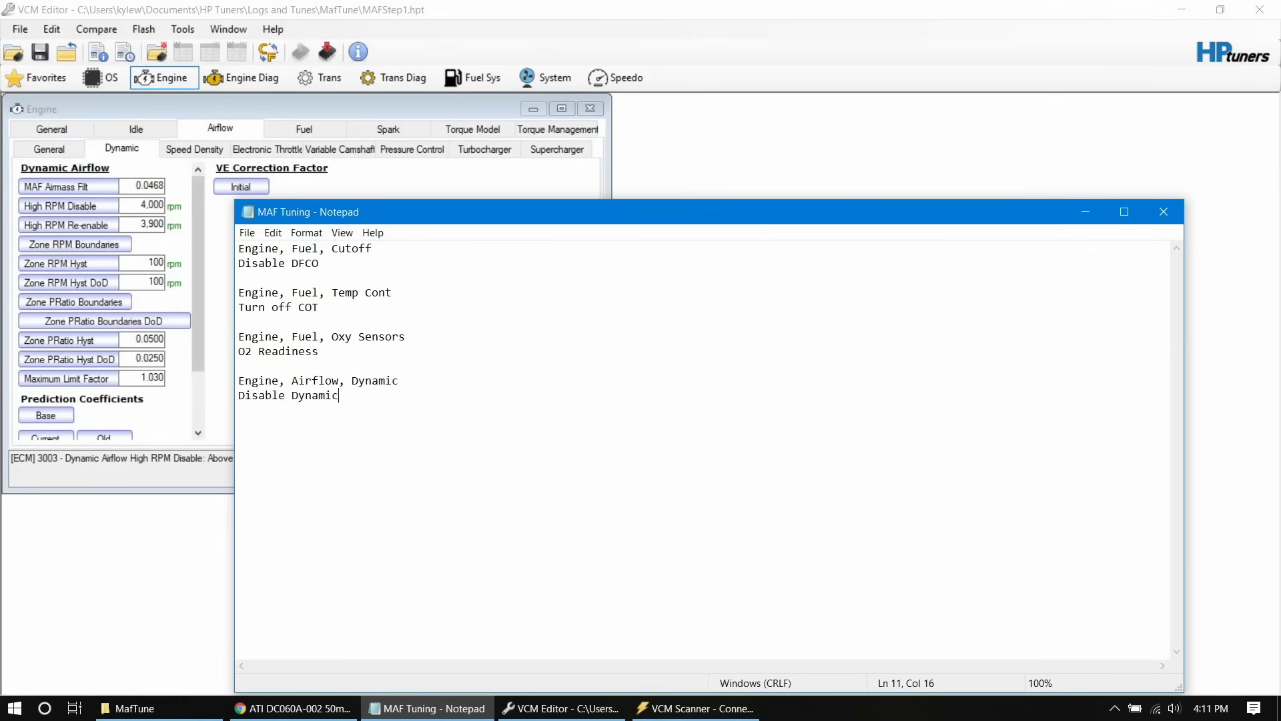
pyautogui.write(' j Air')
# Return to VCM Editor and set the dynamic airflow High RPM Disable to 100 rpm and High RPM Re-enable to 99 rpm.
pyautogui.click(144, 207)
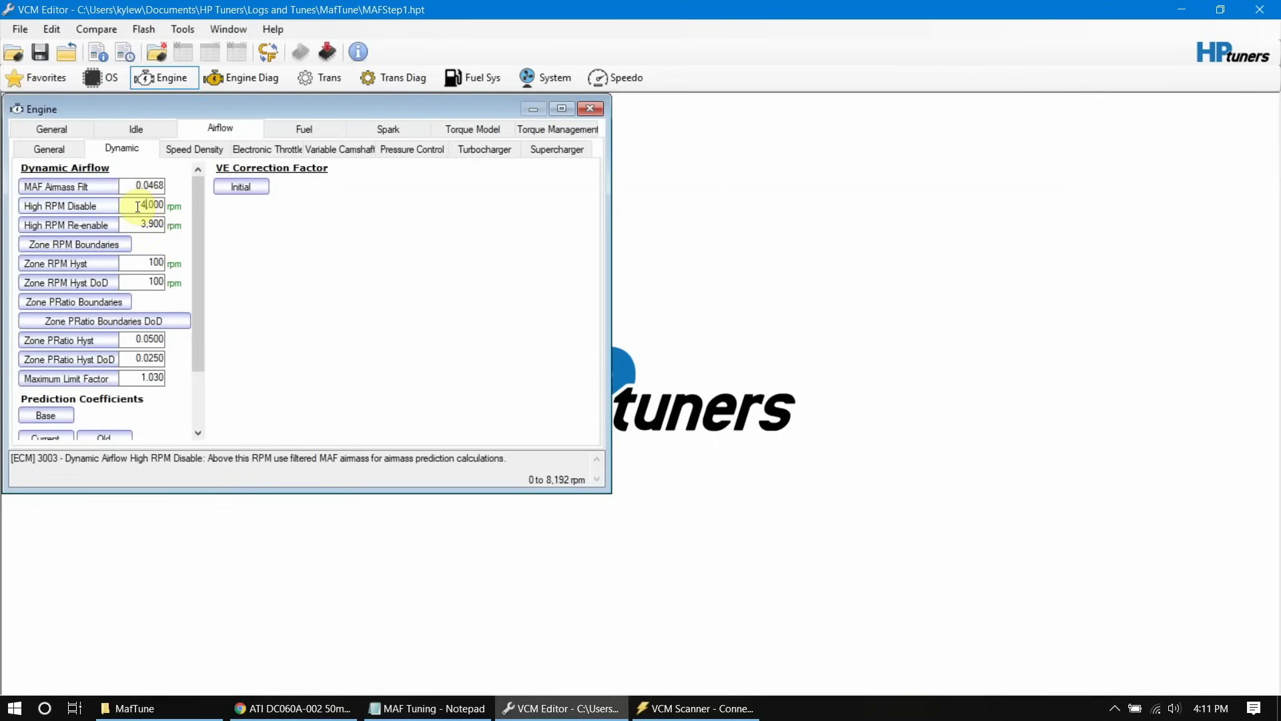
pyautogui.moveTo(138, 207); pyautogui.dragTo(166, 207)
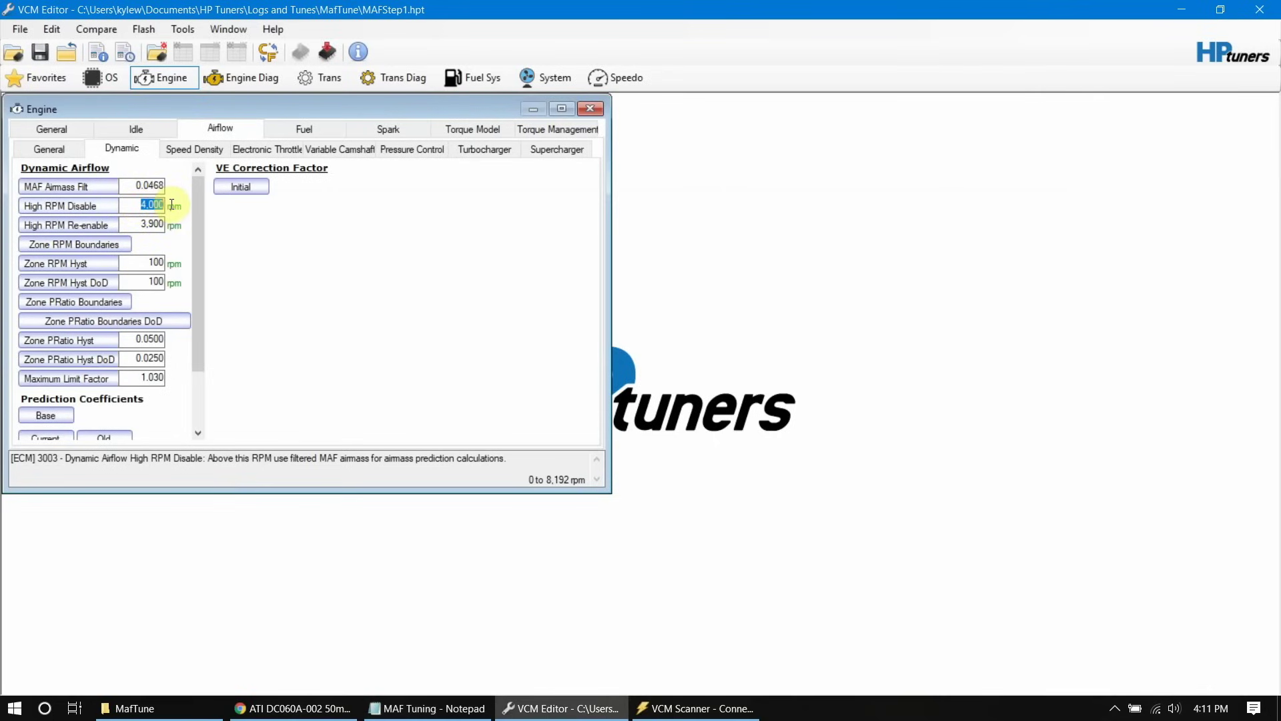
pyautogui.write('100')
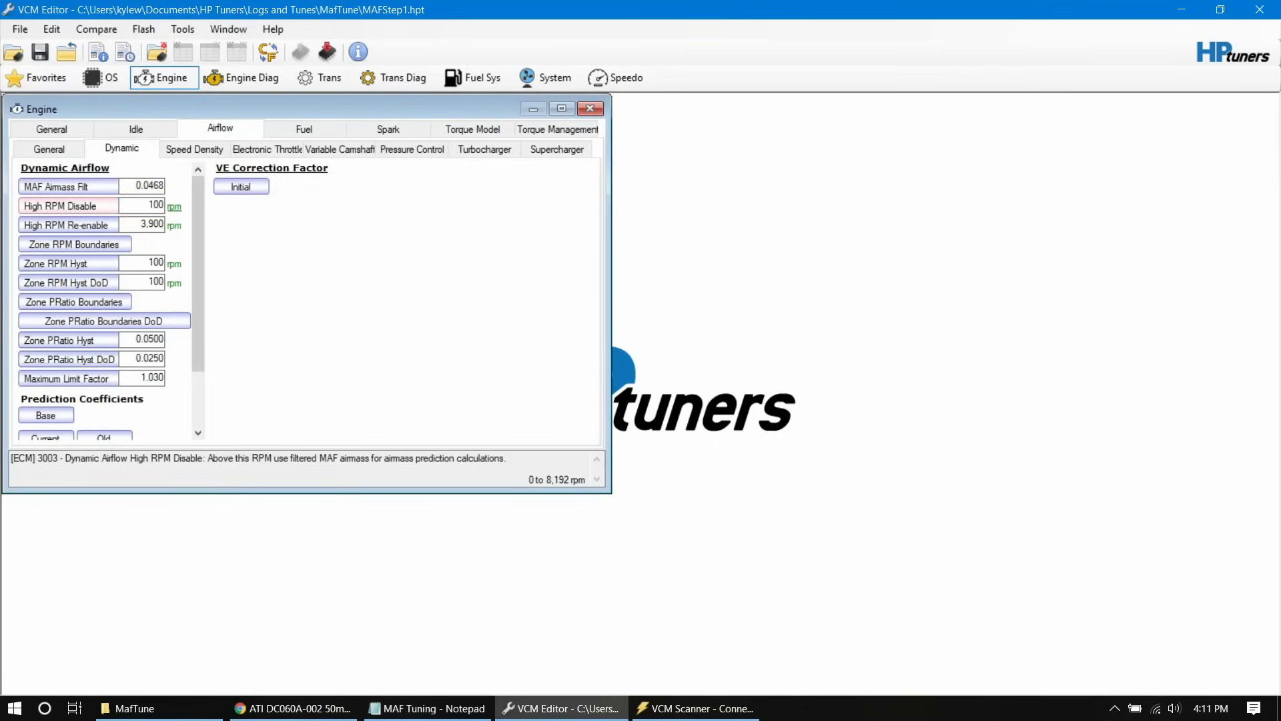
pyautogui.moveTo(139, 219); pyautogui.dragTo(207, 217)
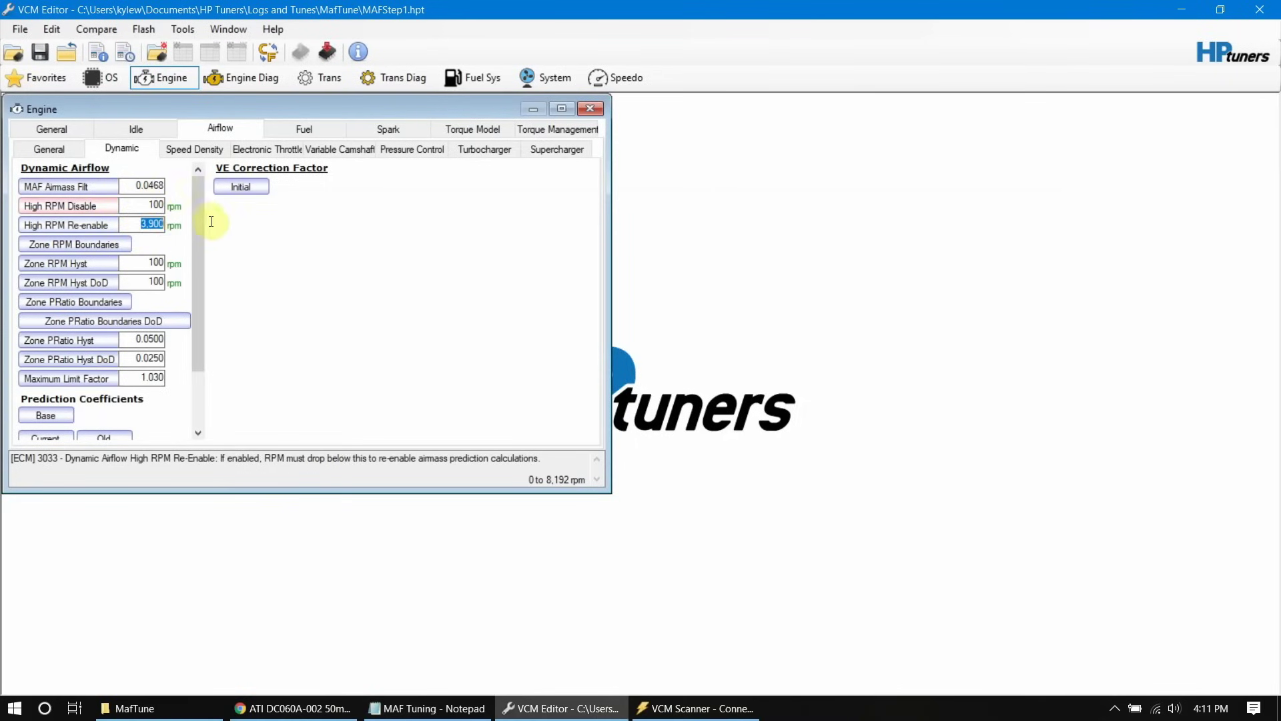
pyautogui.write('99')
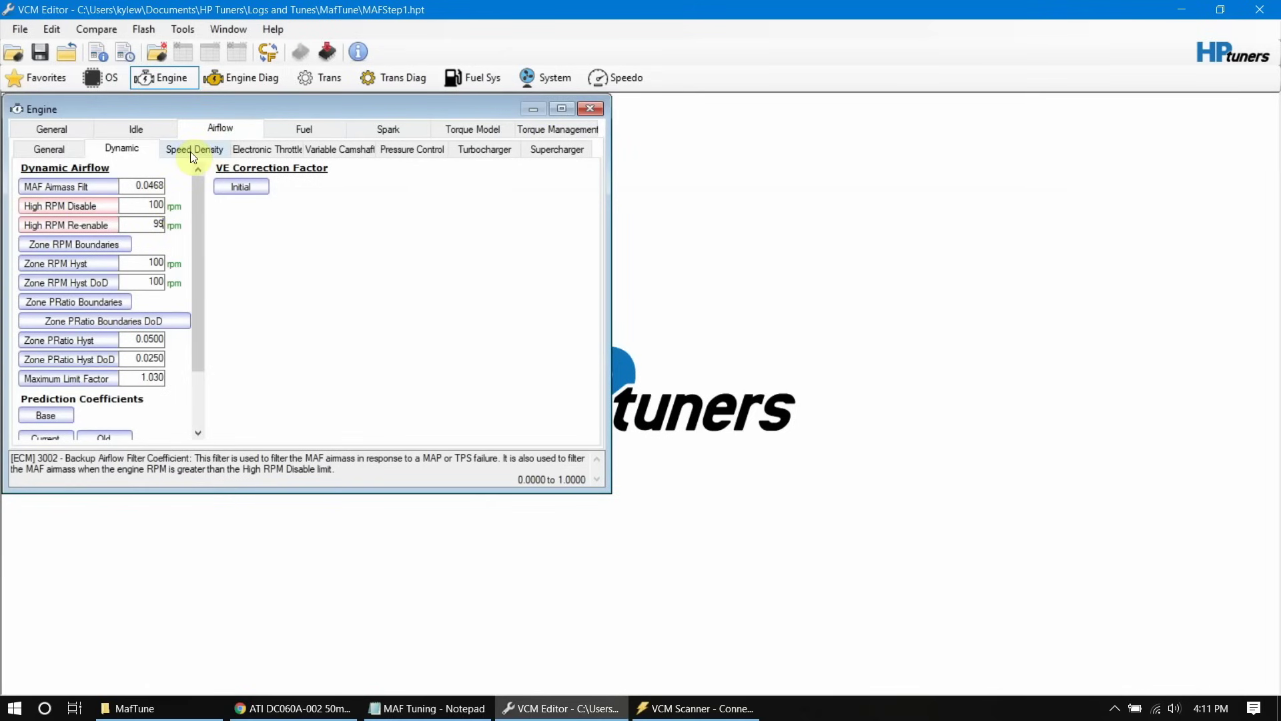
# Examine the other airflow settings, from General and Speed Density through throttle, camshaft and pressure control to Turbocharger and Supercharger.
pyautogui.click(60, 148)
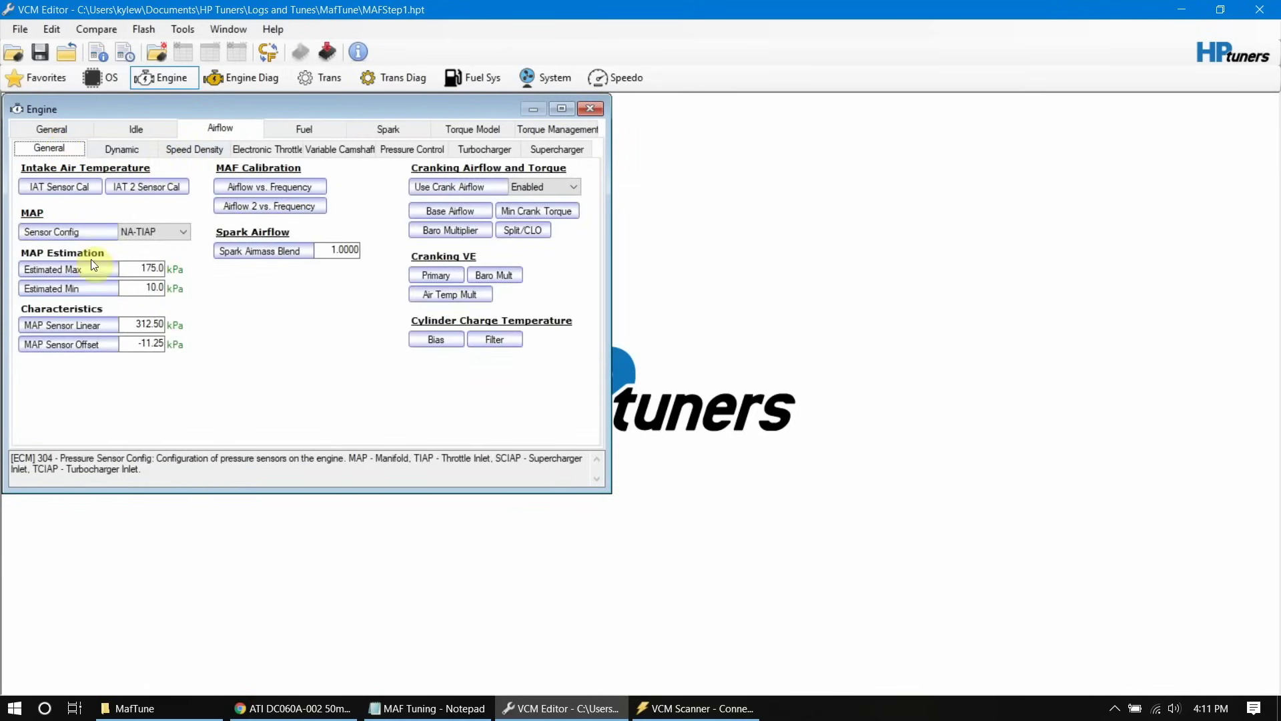
pyautogui.click(140, 148)
pyautogui.click(178, 151)
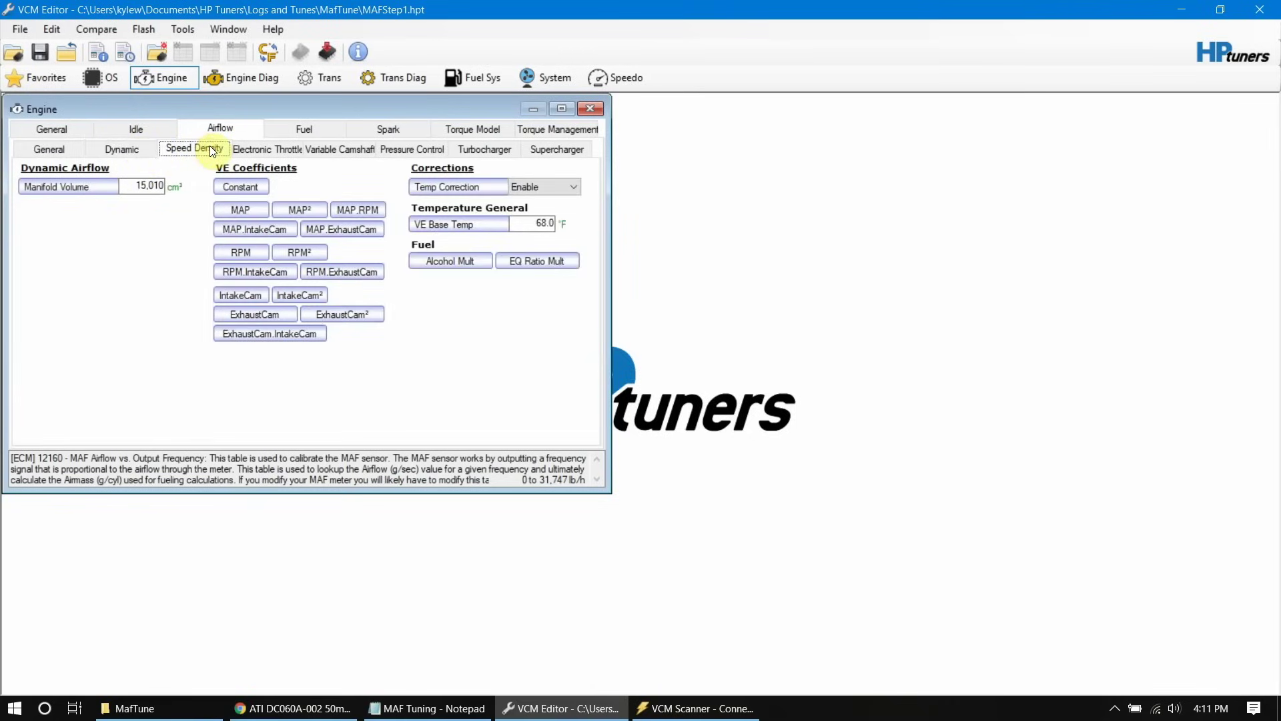
pyautogui.click(255, 149)
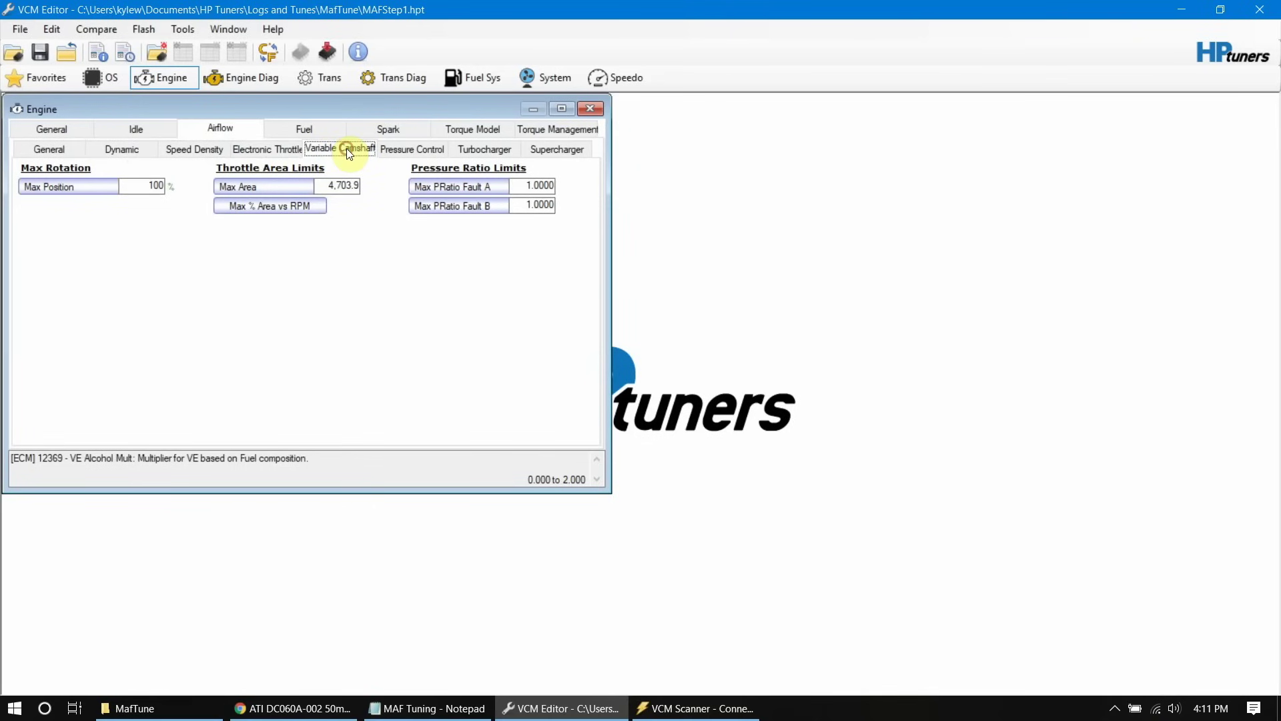
pyautogui.click(346, 148)
pyautogui.click(434, 146)
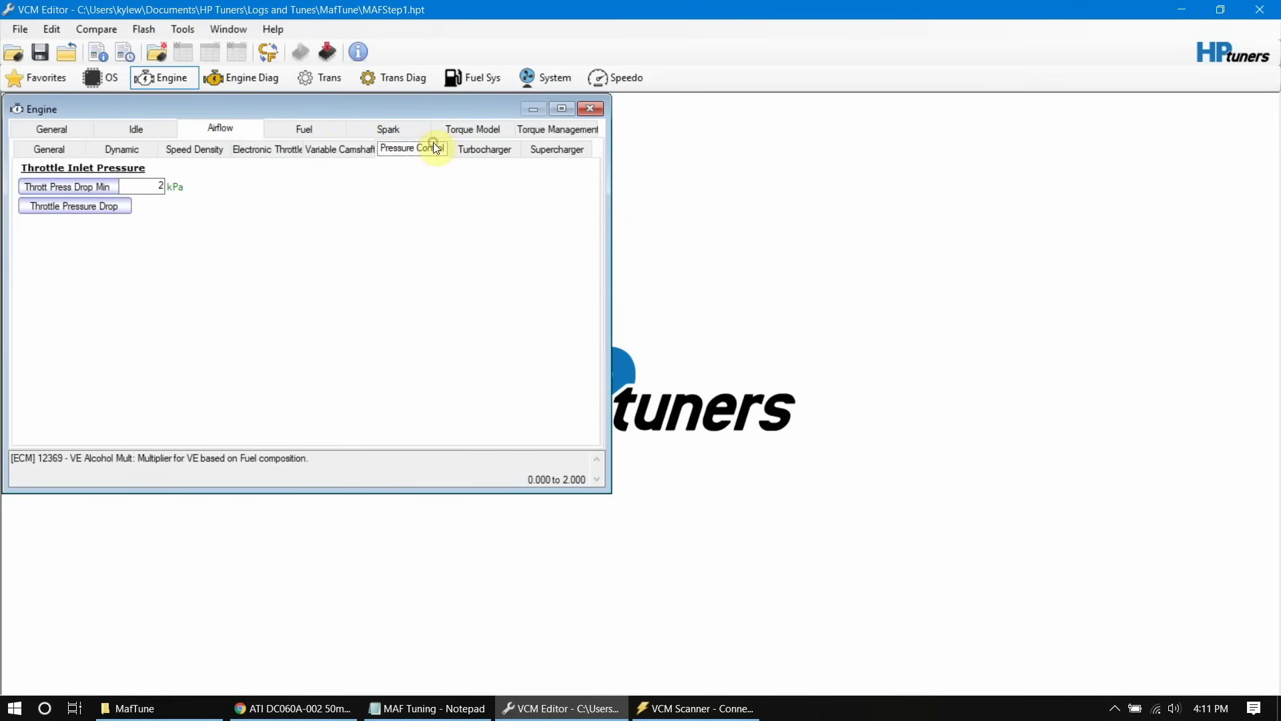
pyautogui.click(492, 148)
pyautogui.click(552, 153)
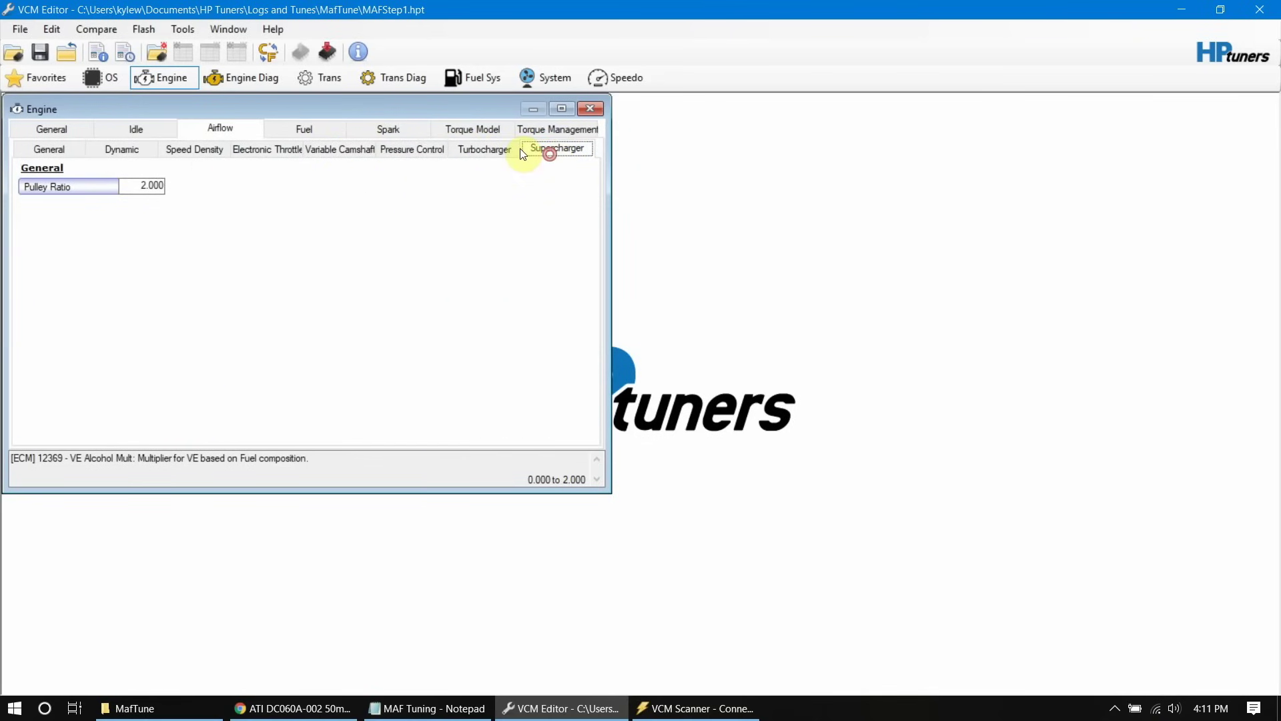
# Open the spark advance settings and add the line "Spark, Advance, Subtract -5 base" to the Notepad notes.
pyautogui.click(400, 120)
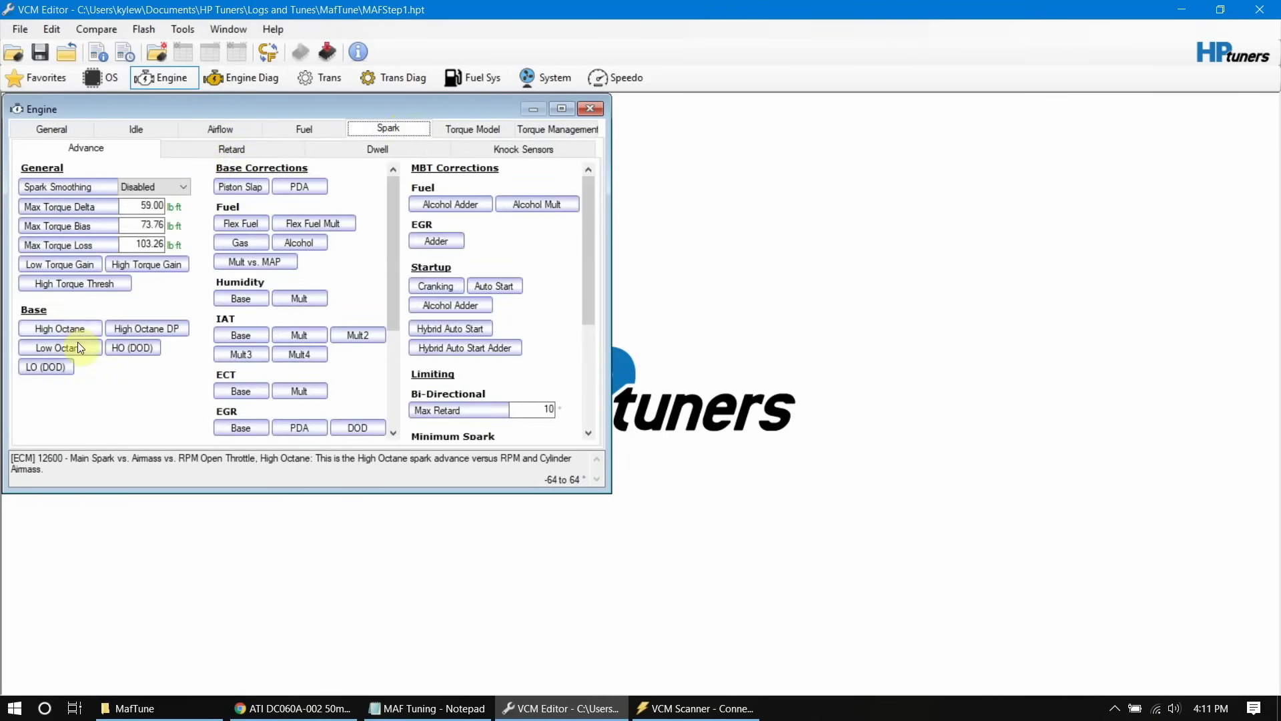
pyautogui.click(404, 708)
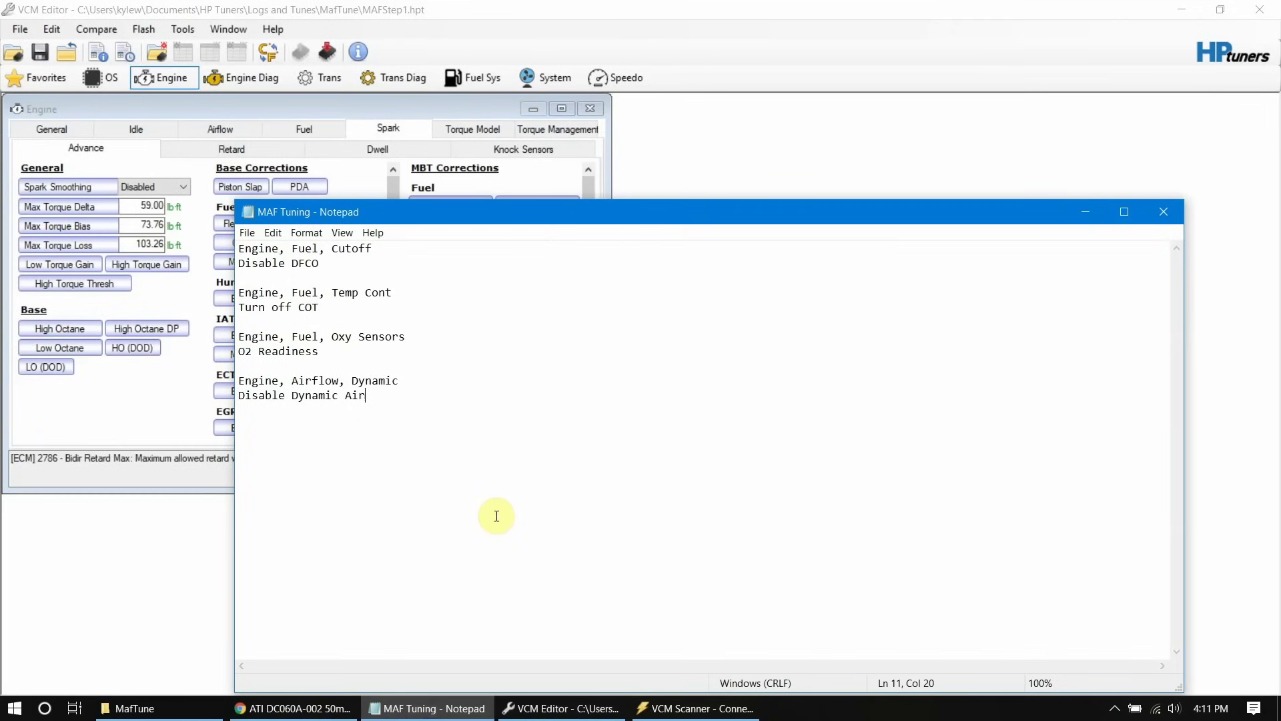
pyautogui.click(481, 481)
pyautogui.press('Return')
pyautogui.press('Return')
pyautogui.write('Spark, Advance, Subtract -5 base')
# Return to VCM Editor and add -5 twice to every cell of the High Octane base spark table.
pyautogui.click(134, 409)
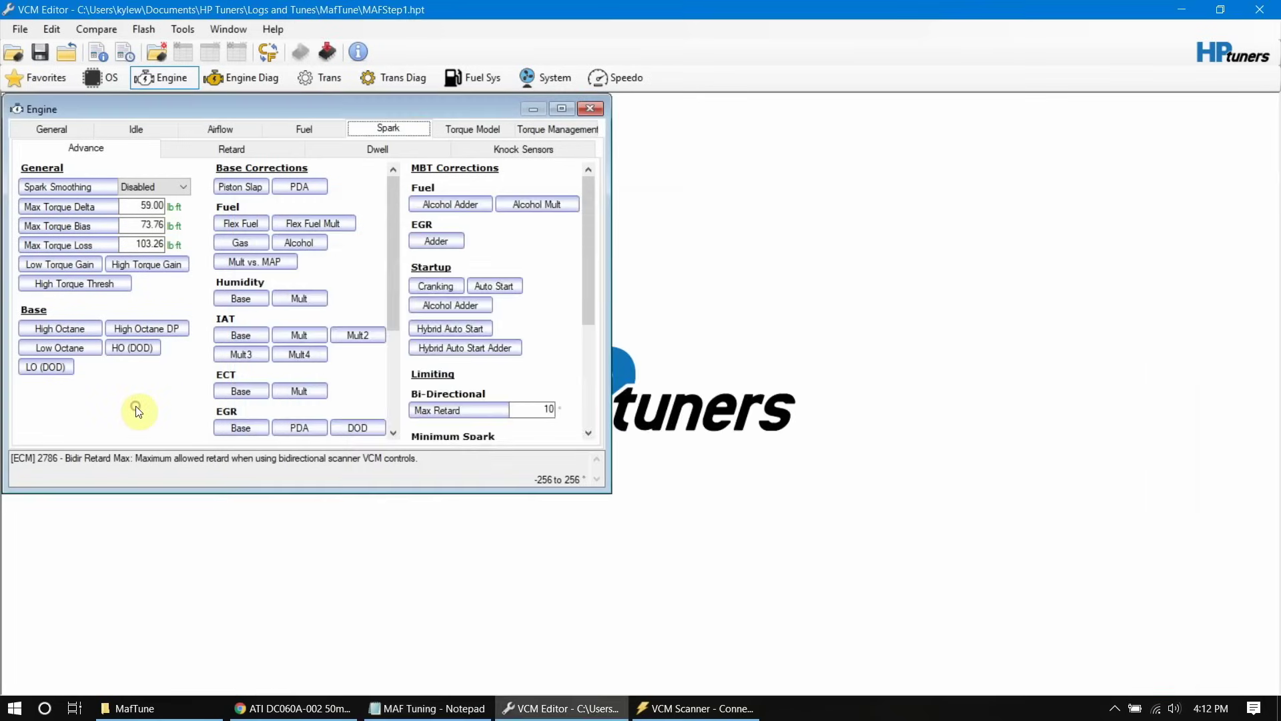
pyautogui.click(77, 328)
pyautogui.click(121, 190)
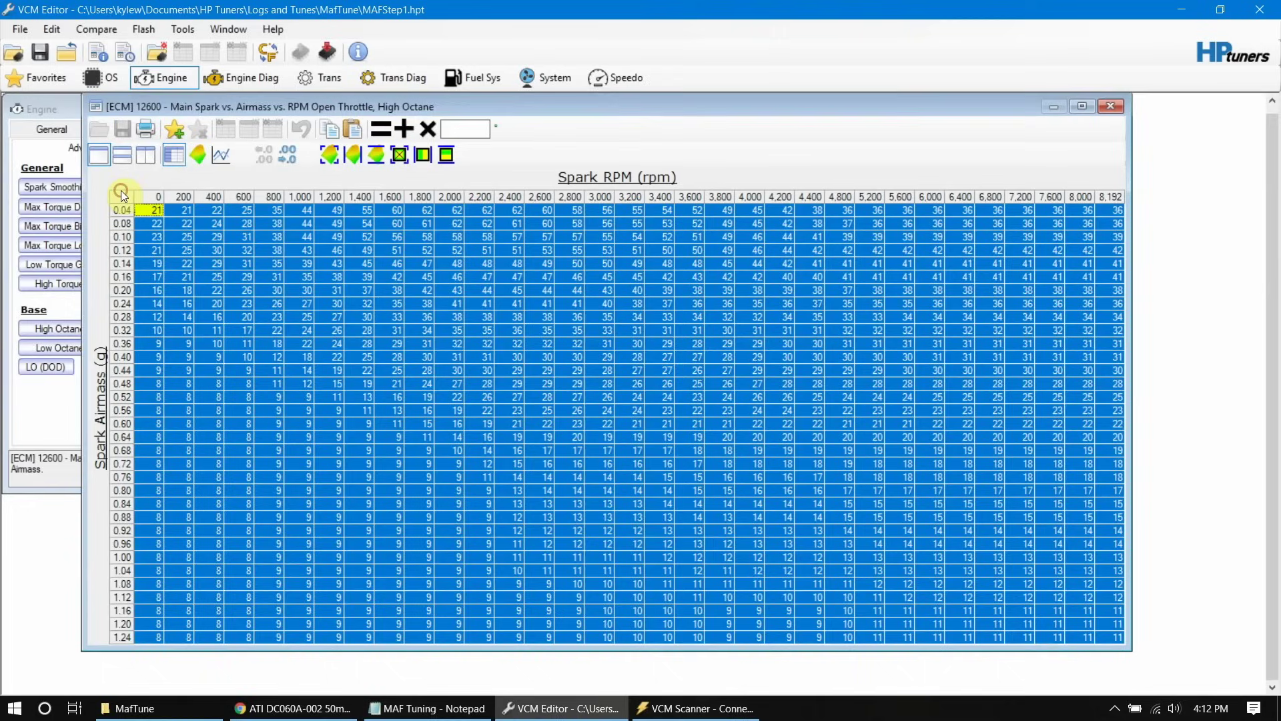
pyautogui.click(460, 130)
pyautogui.write('-5')
pyautogui.click(405, 126)
pyautogui.click(405, 125)
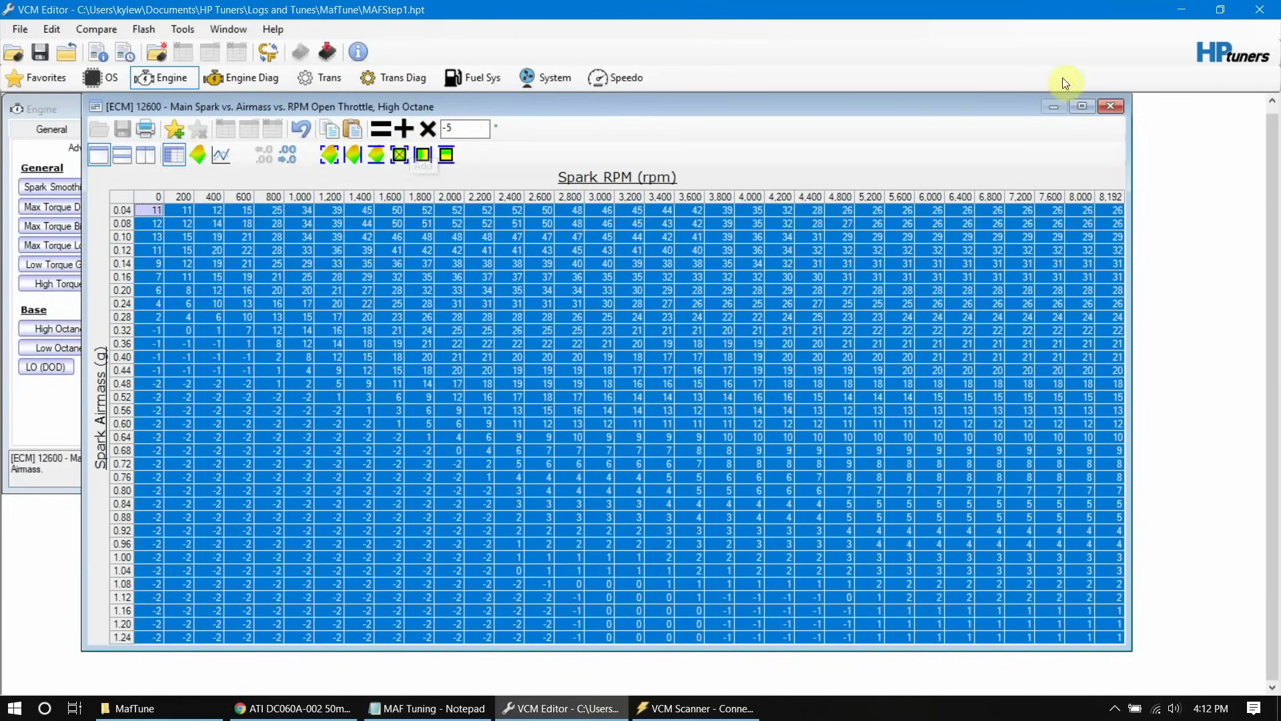
pyautogui.click(1113, 108)
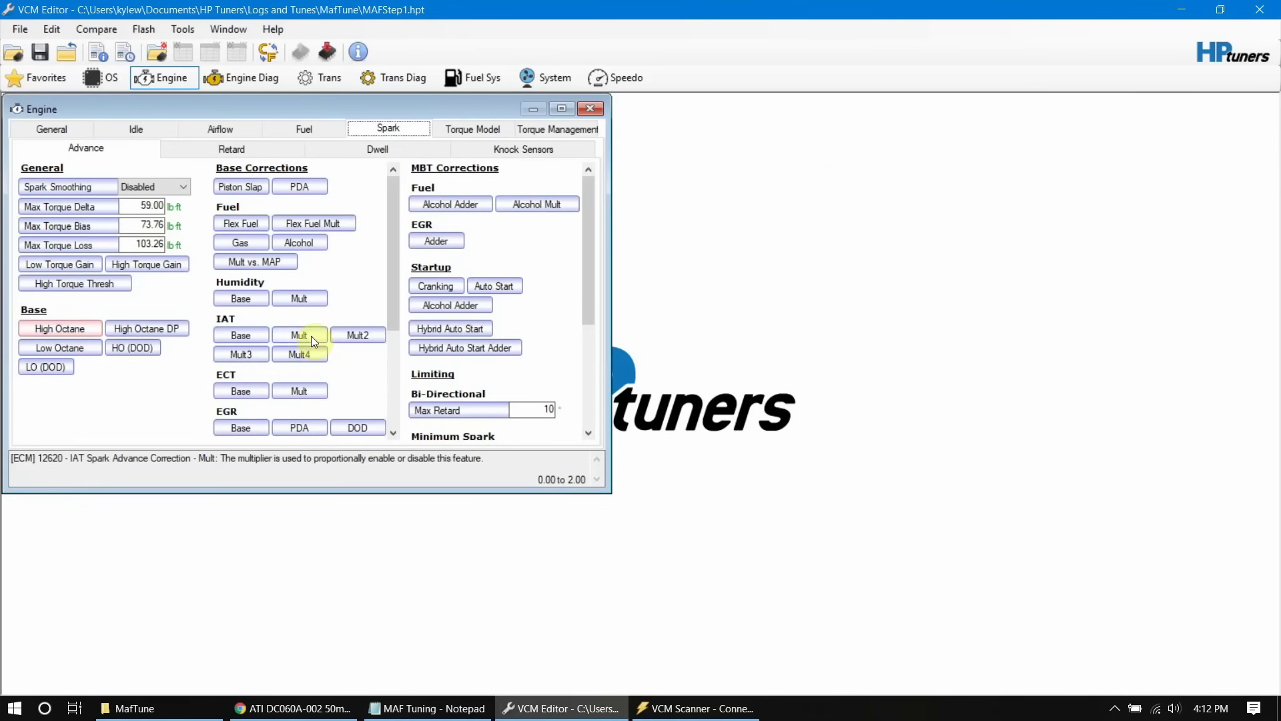
# Add -5 to every cell of the High Octane DP base spark table and close it.
pyautogui.click(153, 326)
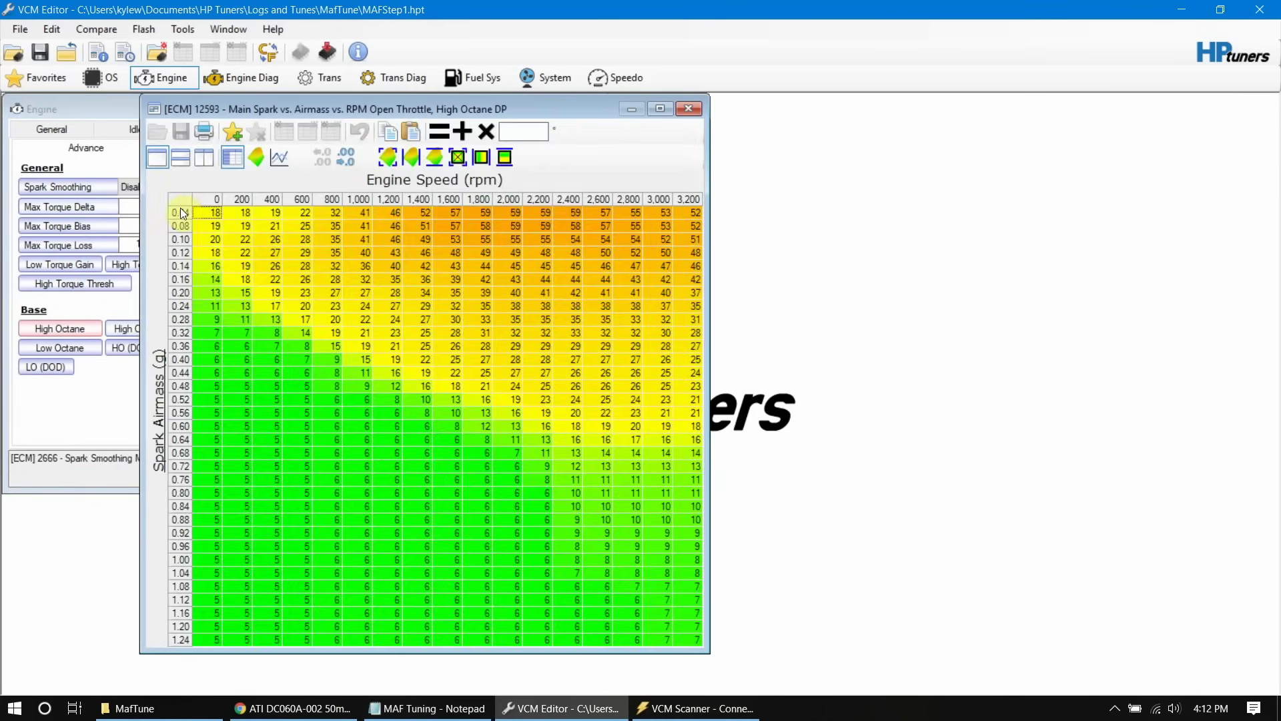
pyautogui.click(180, 204)
pyautogui.click(535, 131)
pyautogui.write('-5')
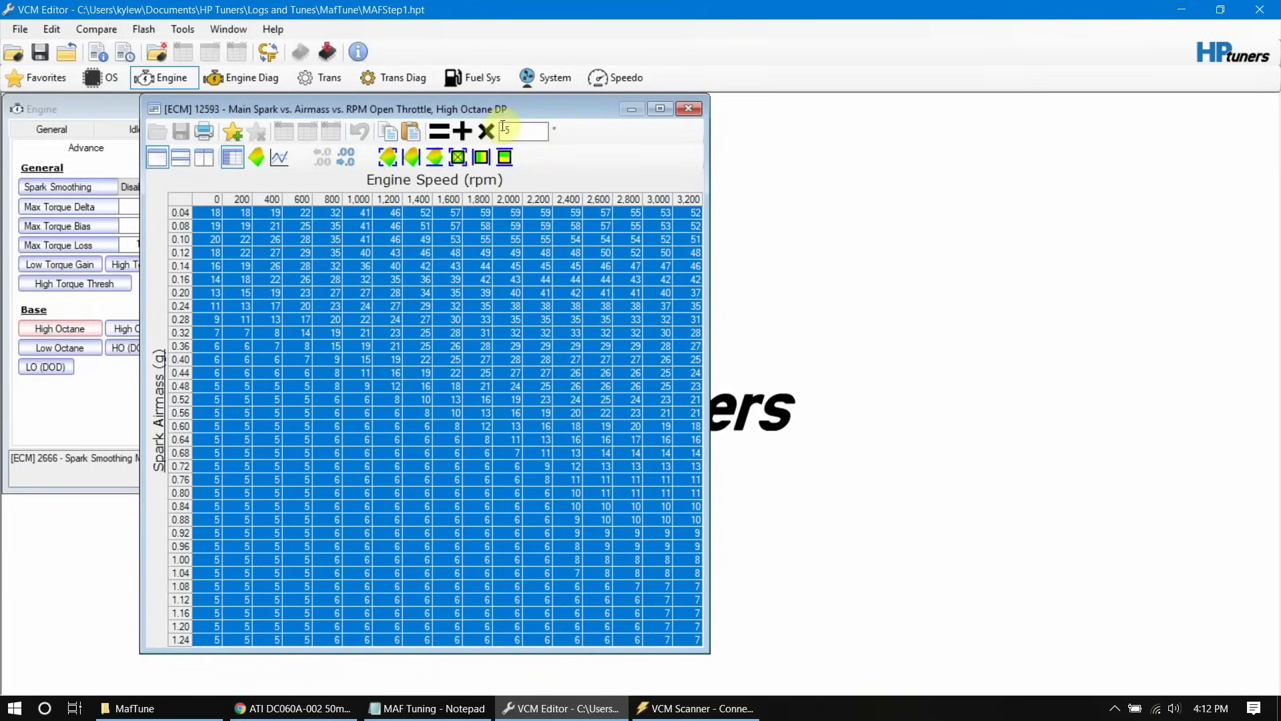
pyautogui.click(462, 131)
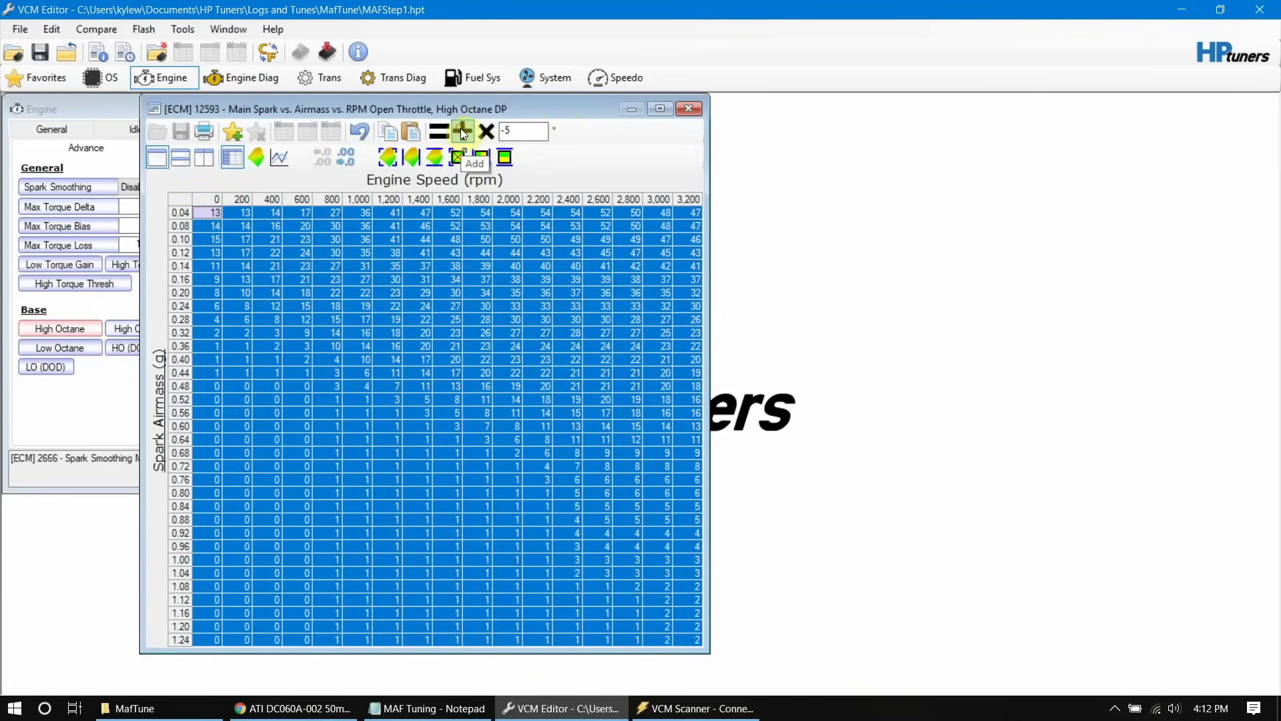
pyautogui.click(692, 104)
# Add -5 to every cell of the Low Octane base spark table and close it.
pyautogui.click(79, 348)
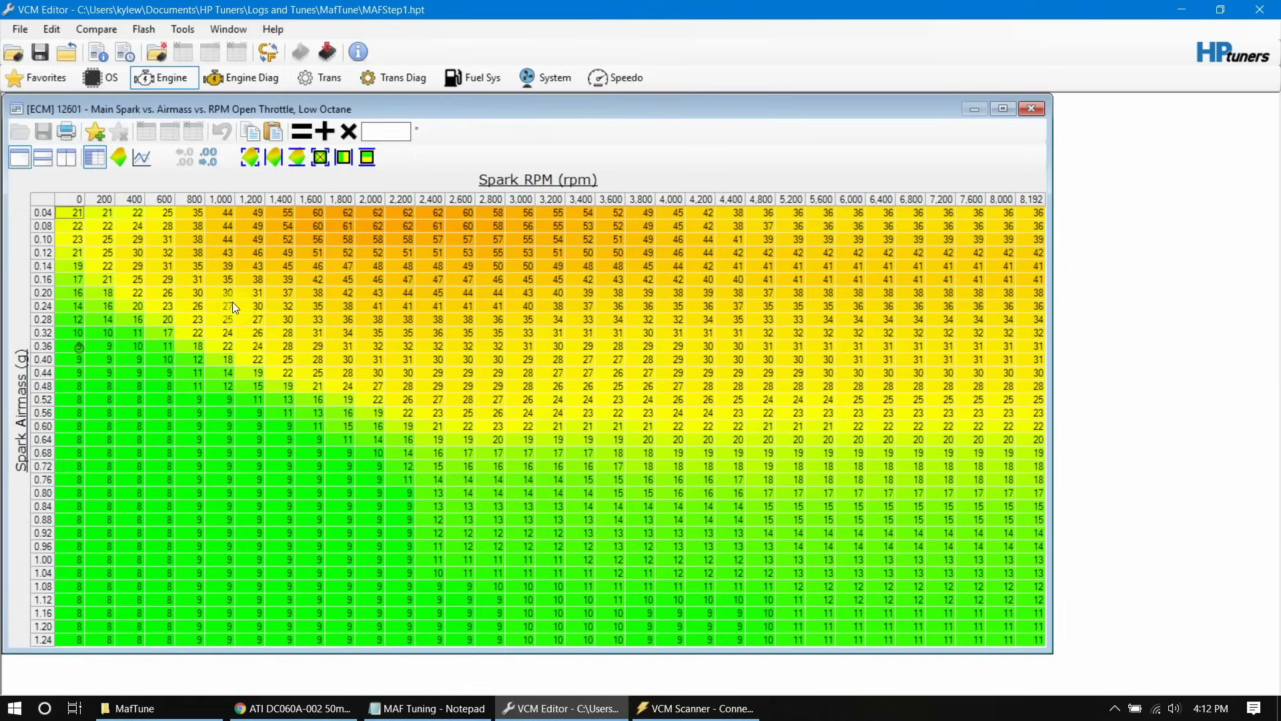
pyautogui.click(385, 136)
pyautogui.write('-5')
pyautogui.click(383, 133)
pyautogui.click(38, 197)
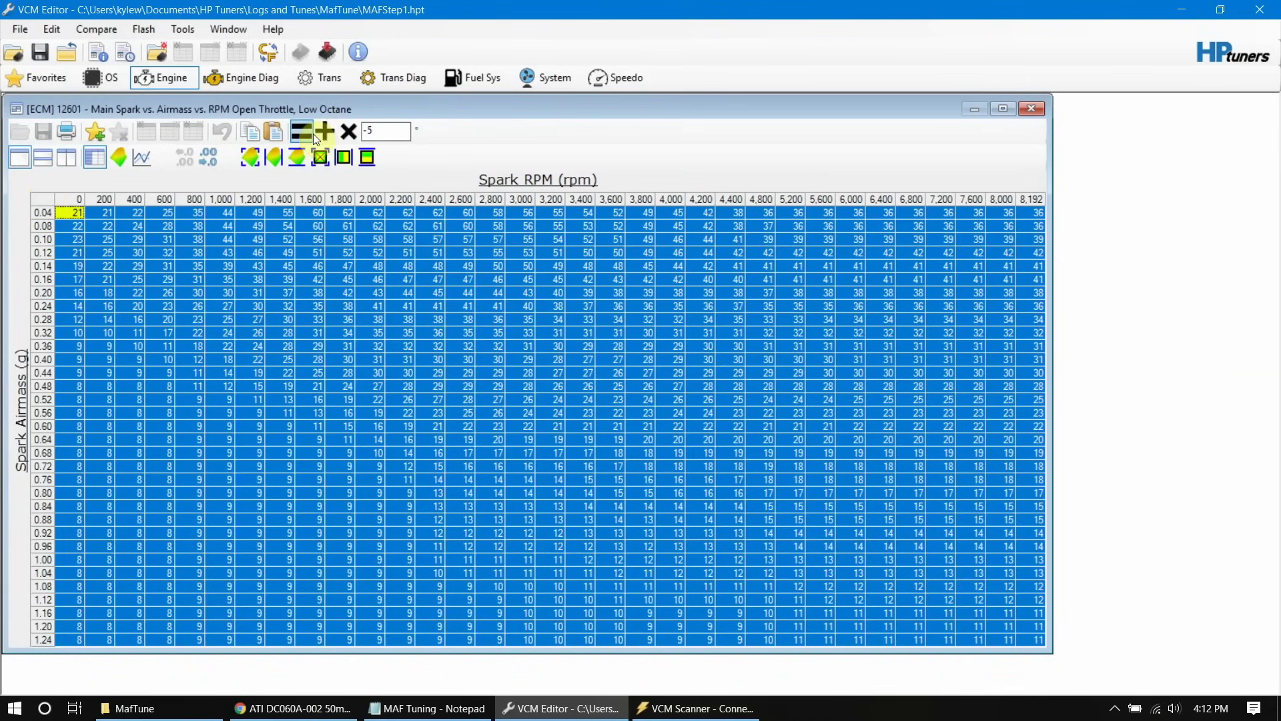
pyautogui.click(330, 131)
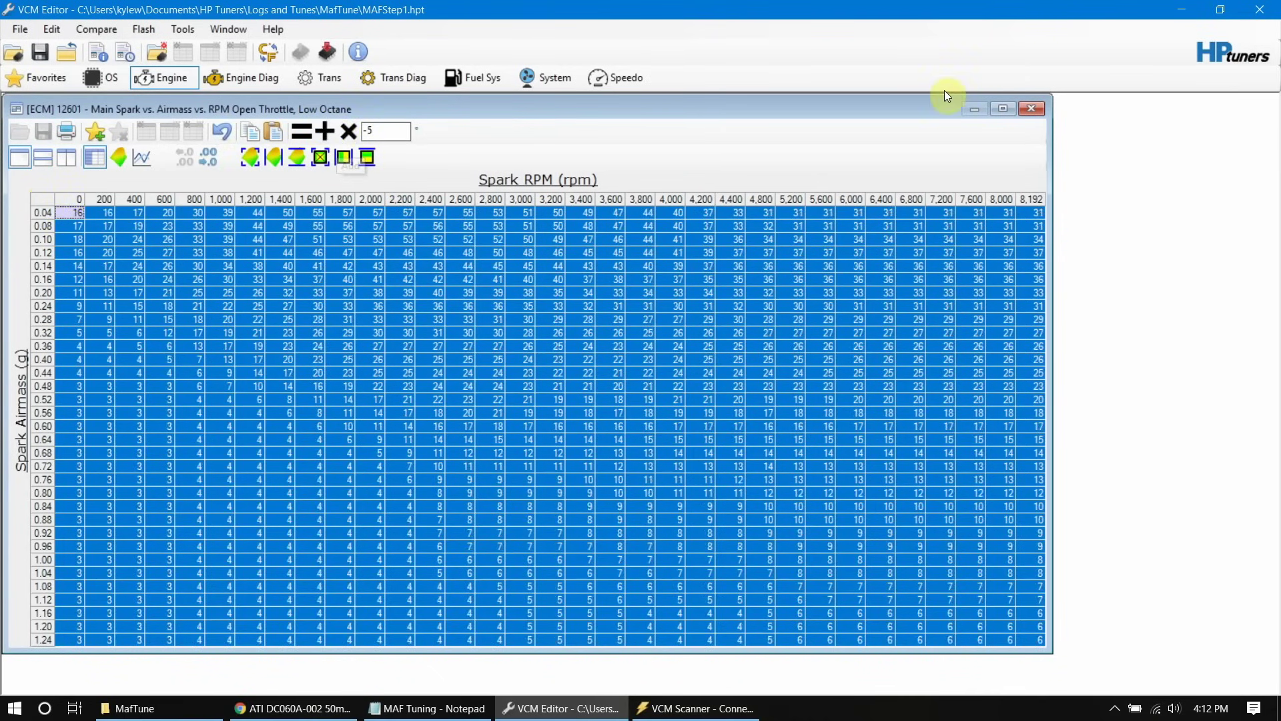
pyautogui.click(1031, 107)
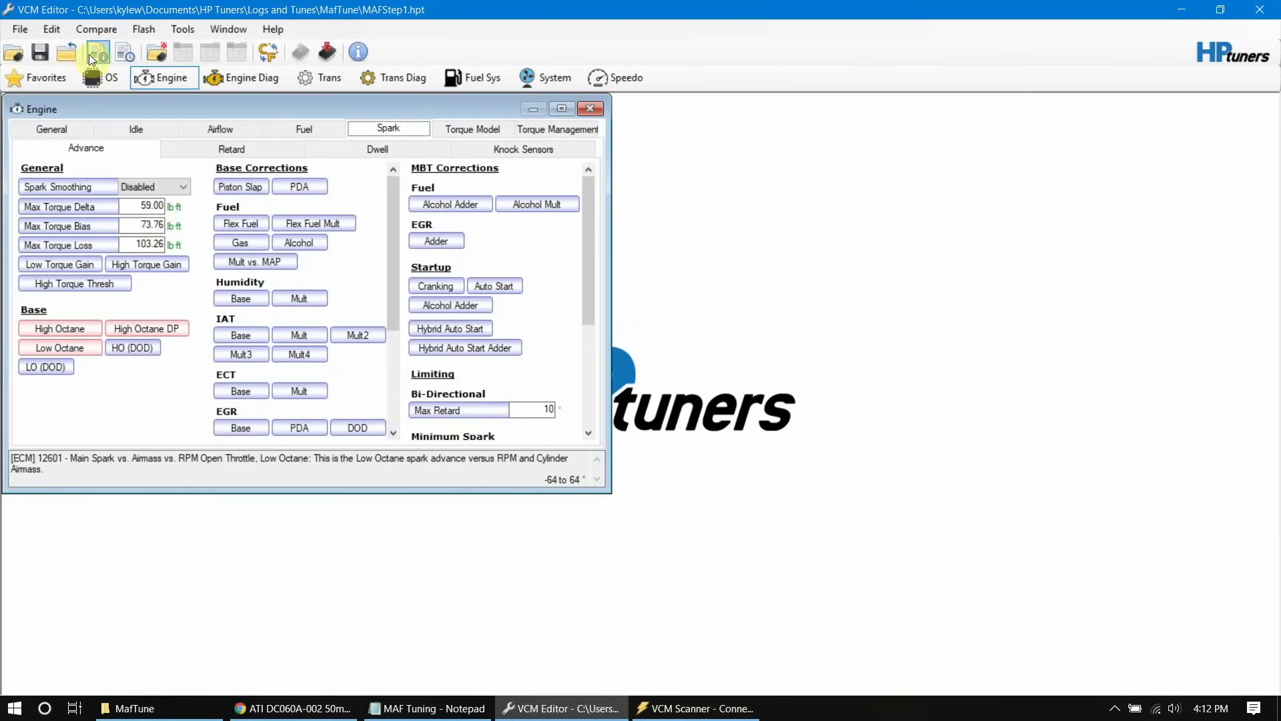
# Save the tune as MAFStep1 in the MafTune folder, replacing the existing file.
pyautogui.click(29, 36)
pyautogui.click(66, 101)
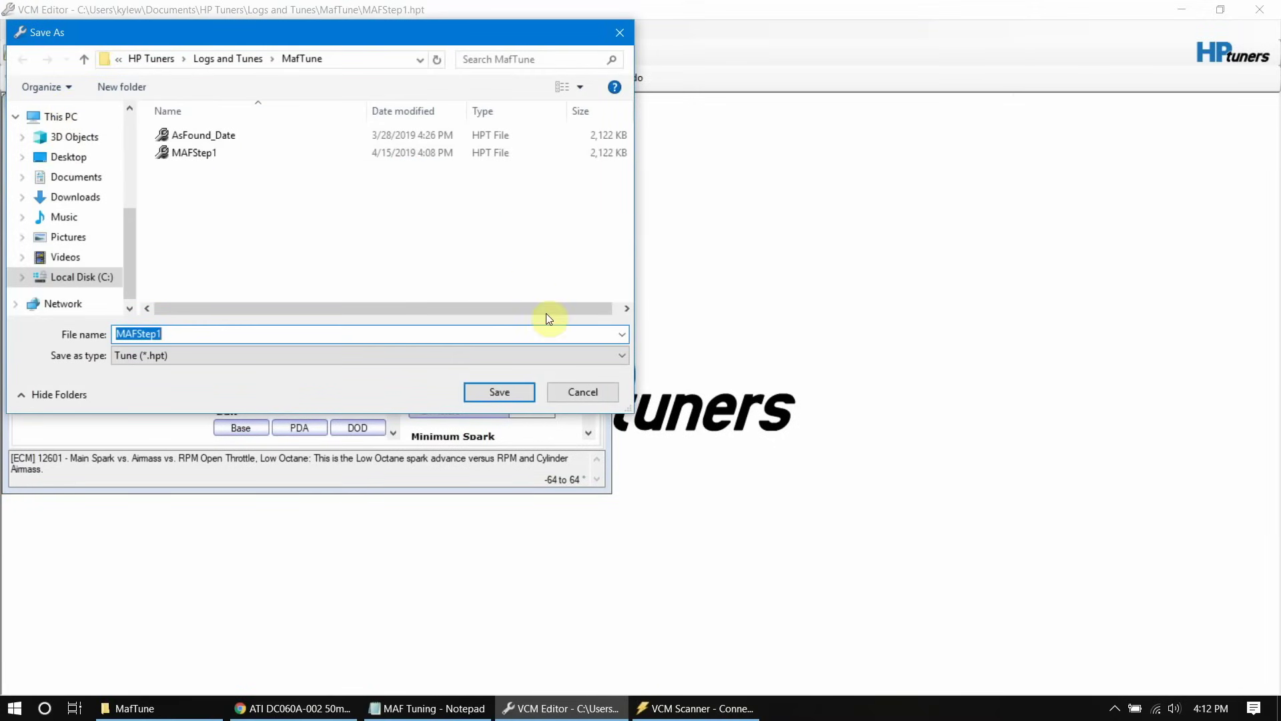
pyautogui.click(517, 395)
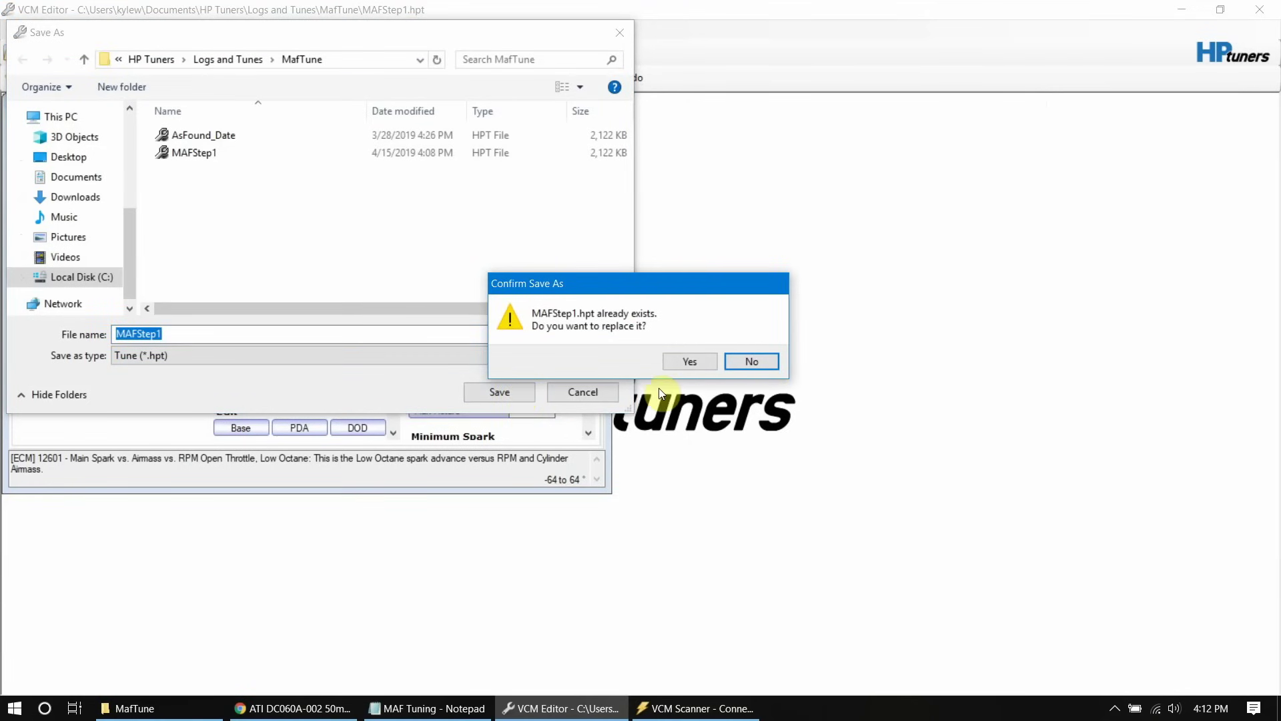
pyautogui.click(688, 363)
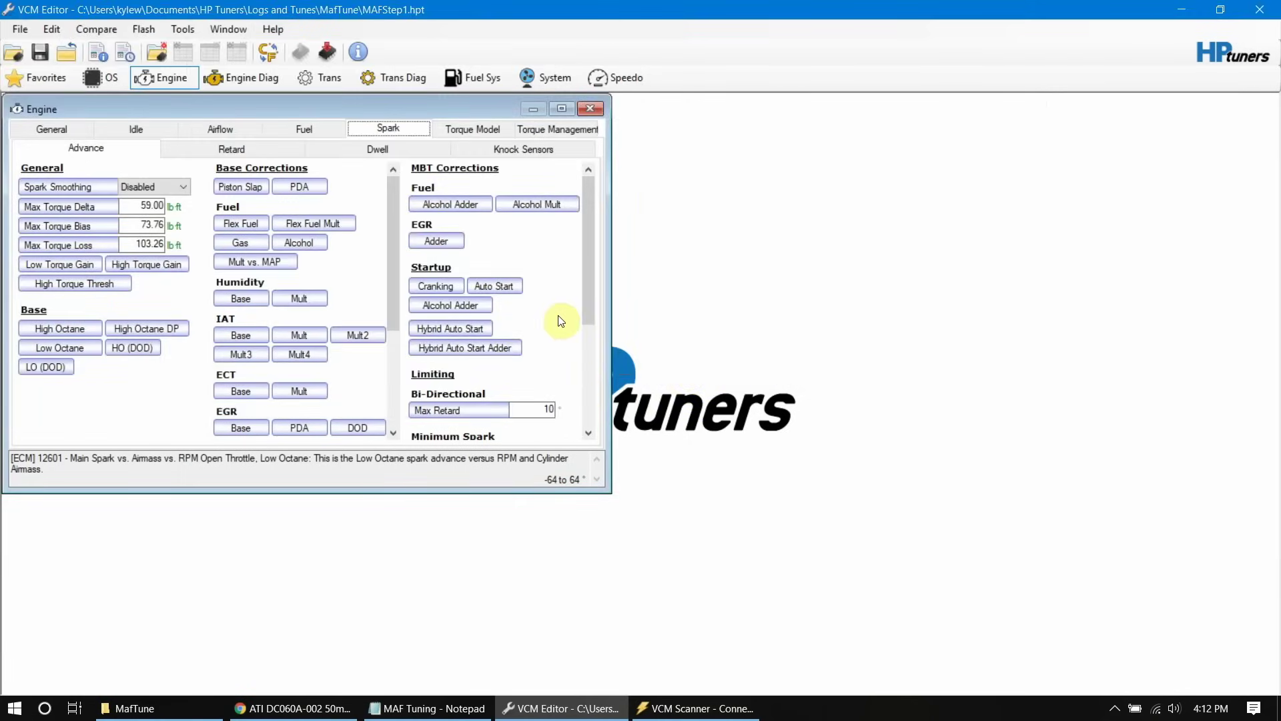
# Examine the MAF calibration tables Airflow 2 vs. Frequency and Airflow vs. Frequency in the general airflow settings.
pyautogui.click(225, 131)
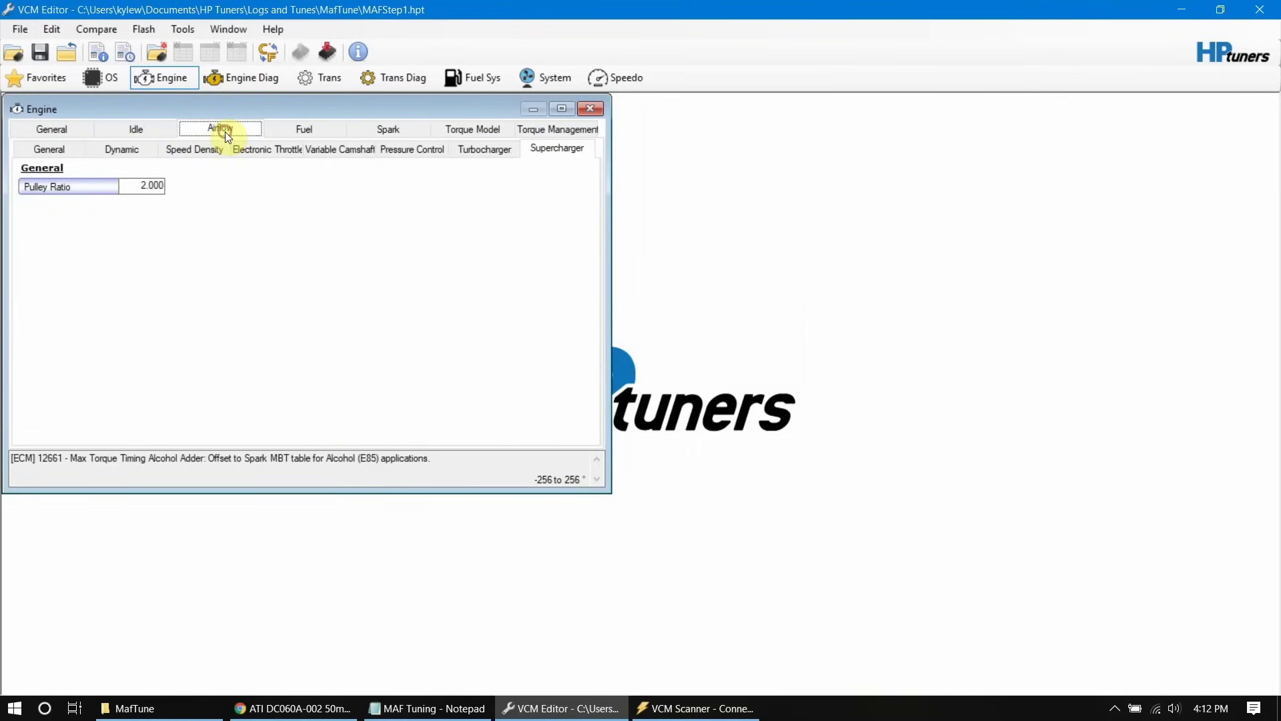
pyautogui.click(62, 150)
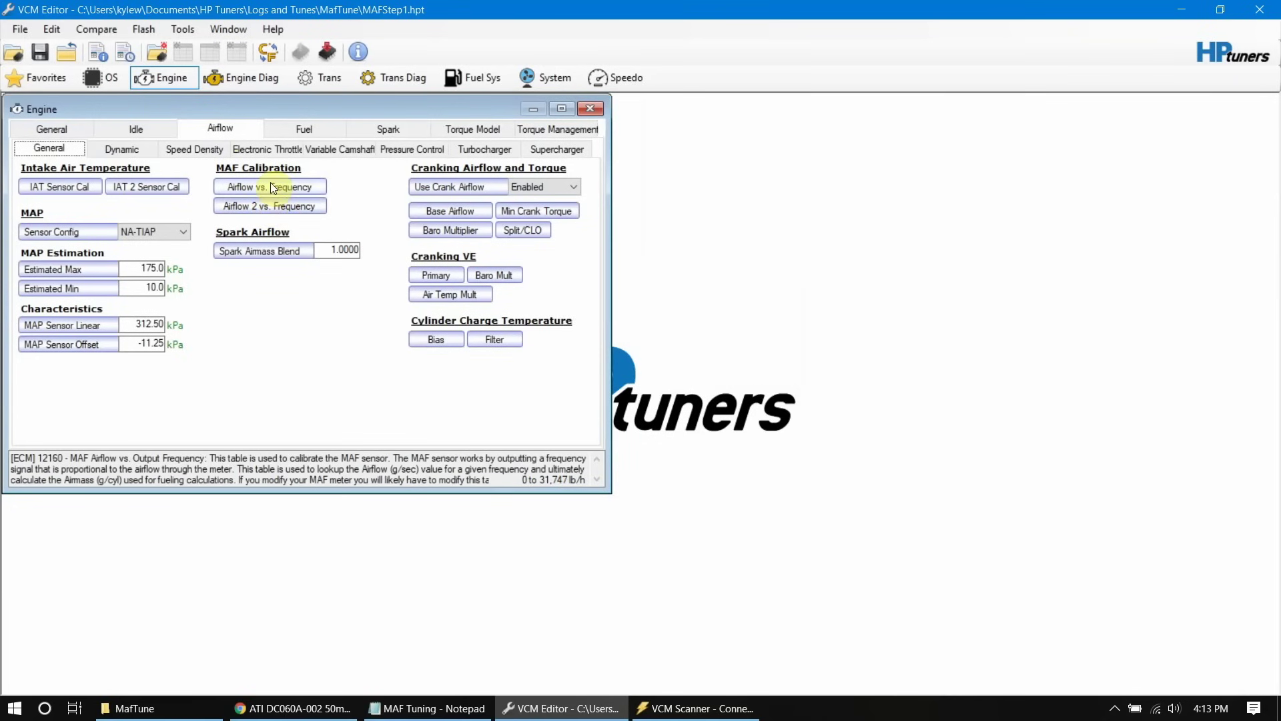
pyautogui.click(267, 206)
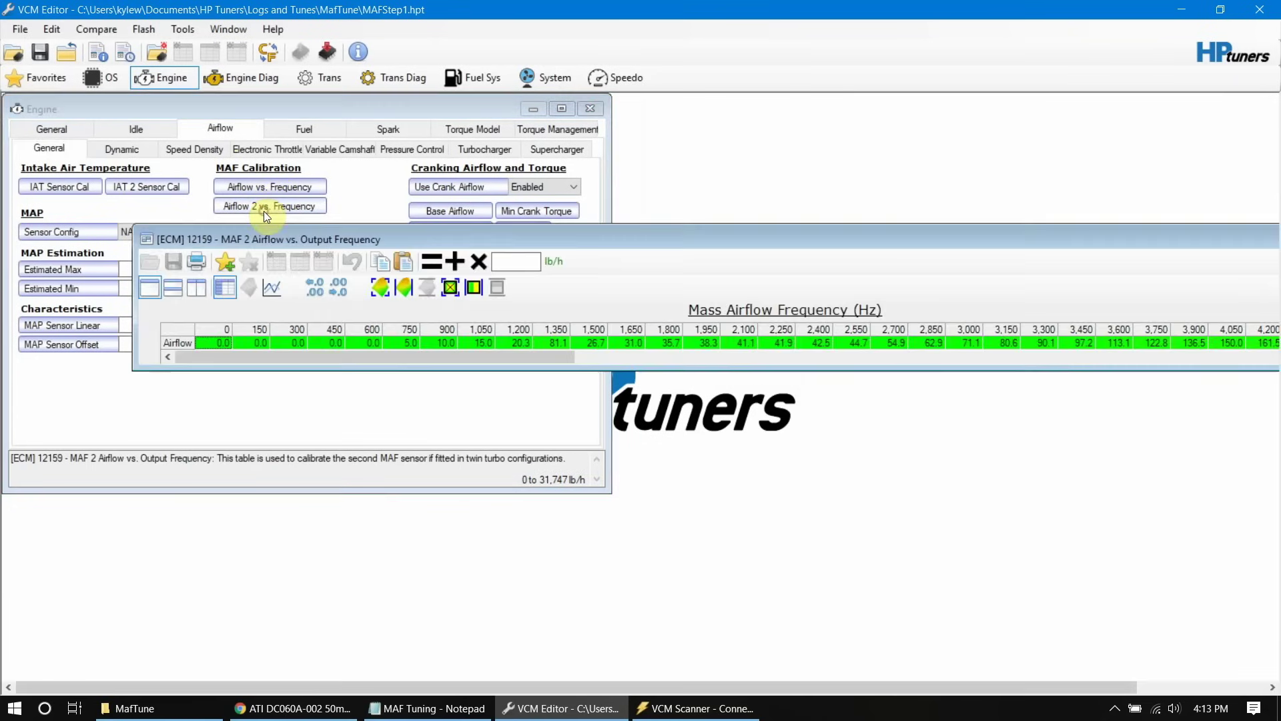
pyautogui.moveTo(886, 237); pyautogui.dragTo(710, 230)
pyautogui.moveTo(390, 351); pyautogui.dragTo(3, 387)
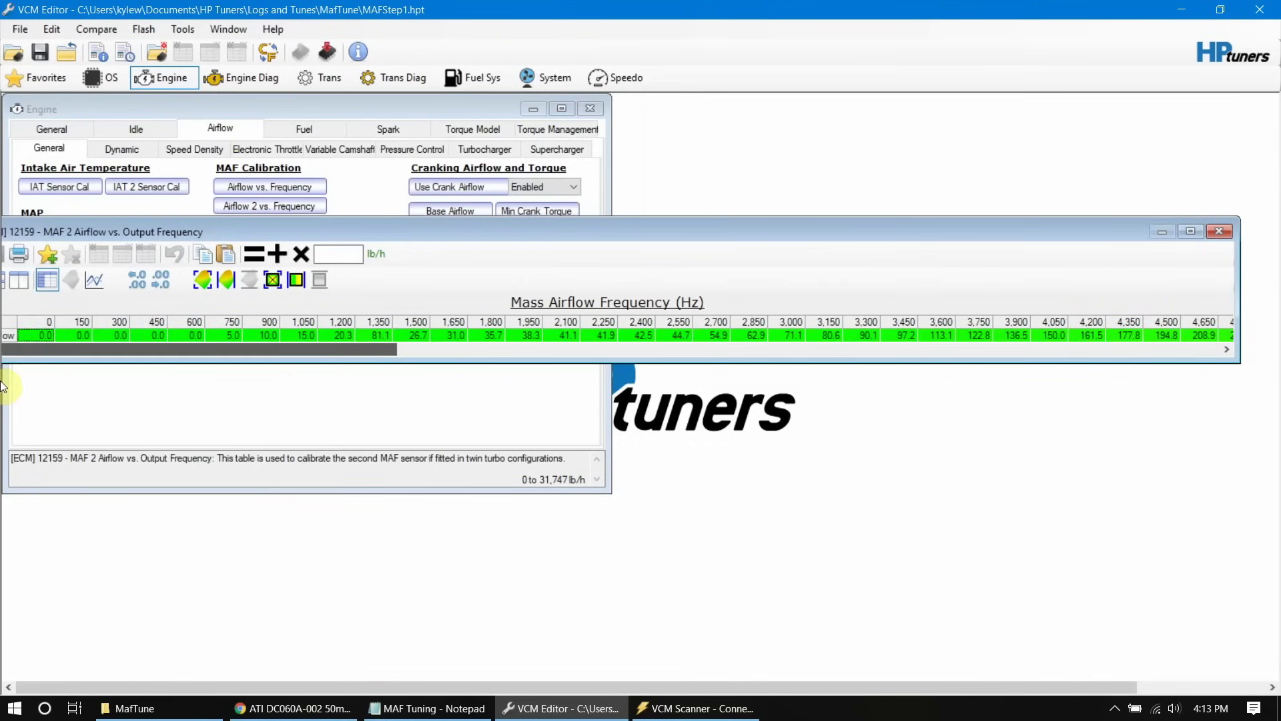
pyautogui.click(1219, 230)
pyautogui.click(308, 185)
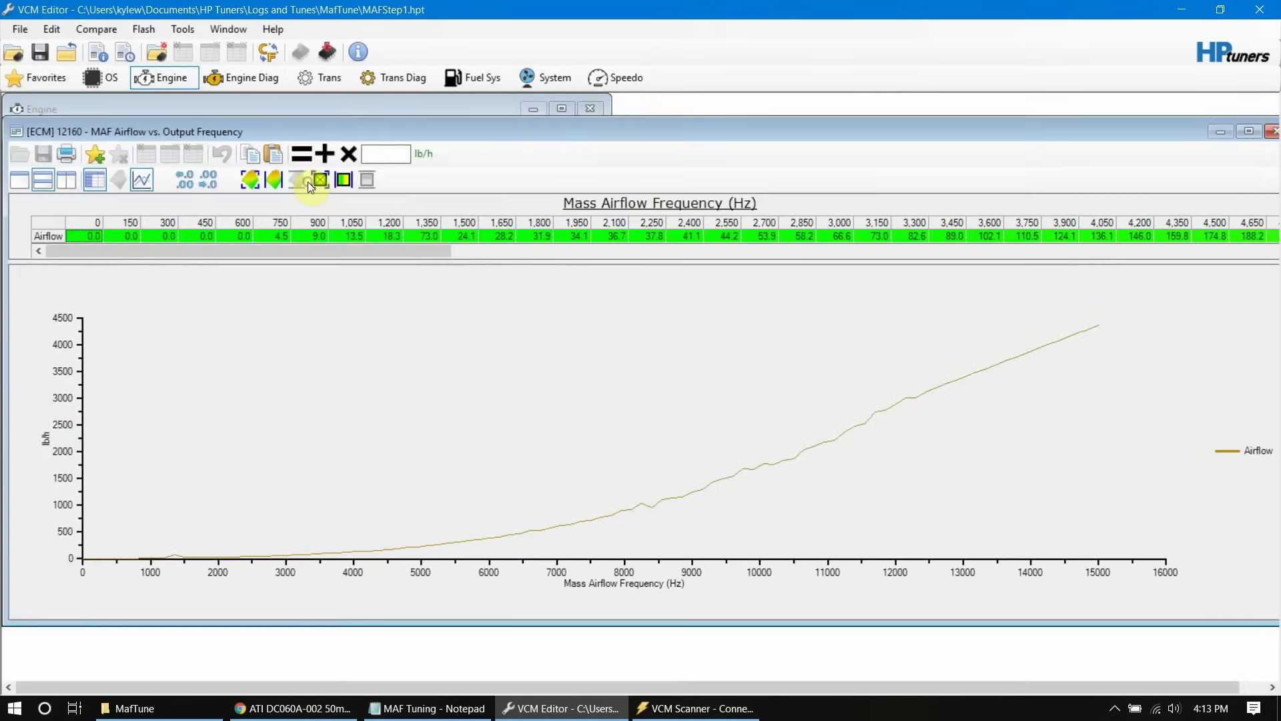
pyautogui.moveTo(214, 252); pyautogui.dragTo(222, 281)
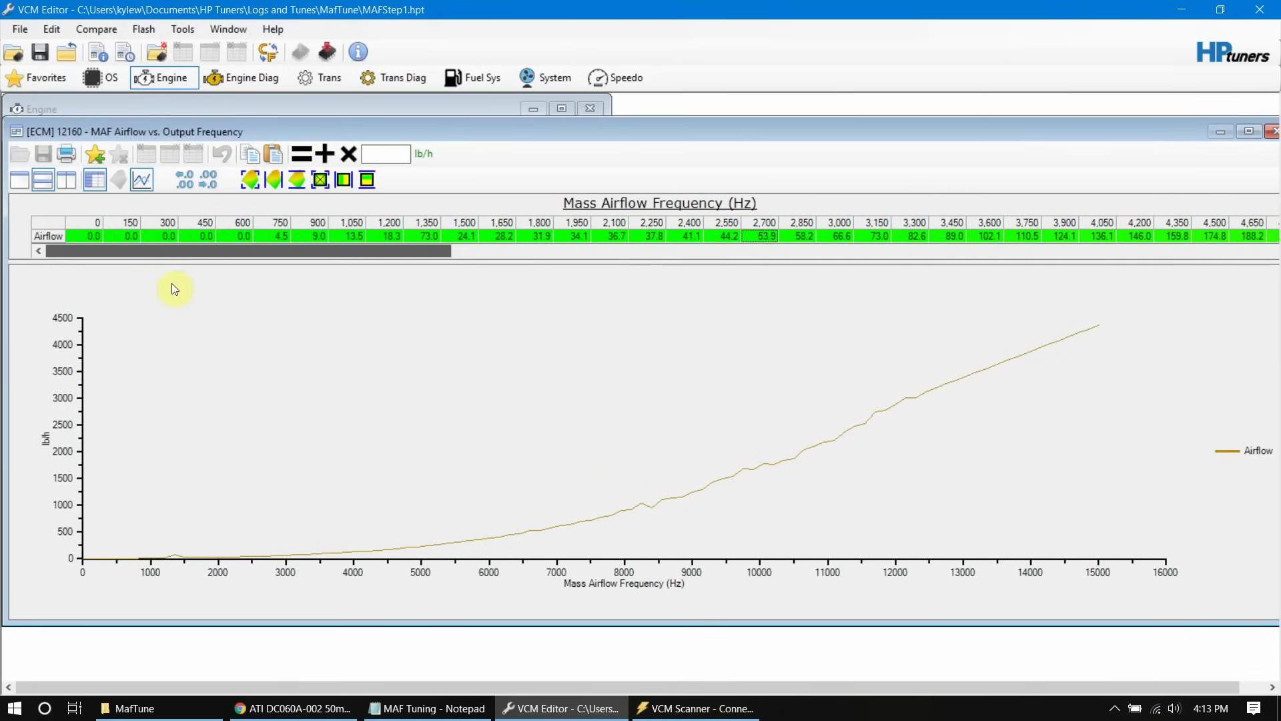
pyautogui.moveTo(129, 286); pyautogui.dragTo(128, 286)
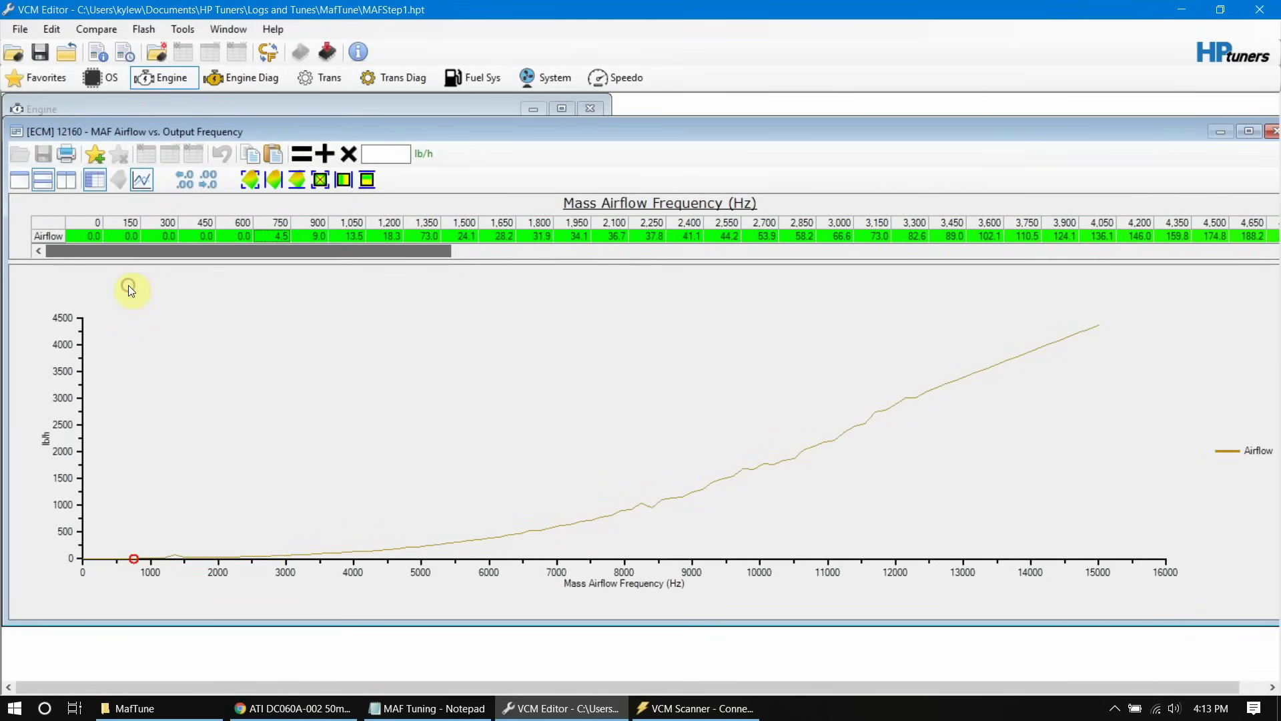
pyautogui.click(1272, 135)
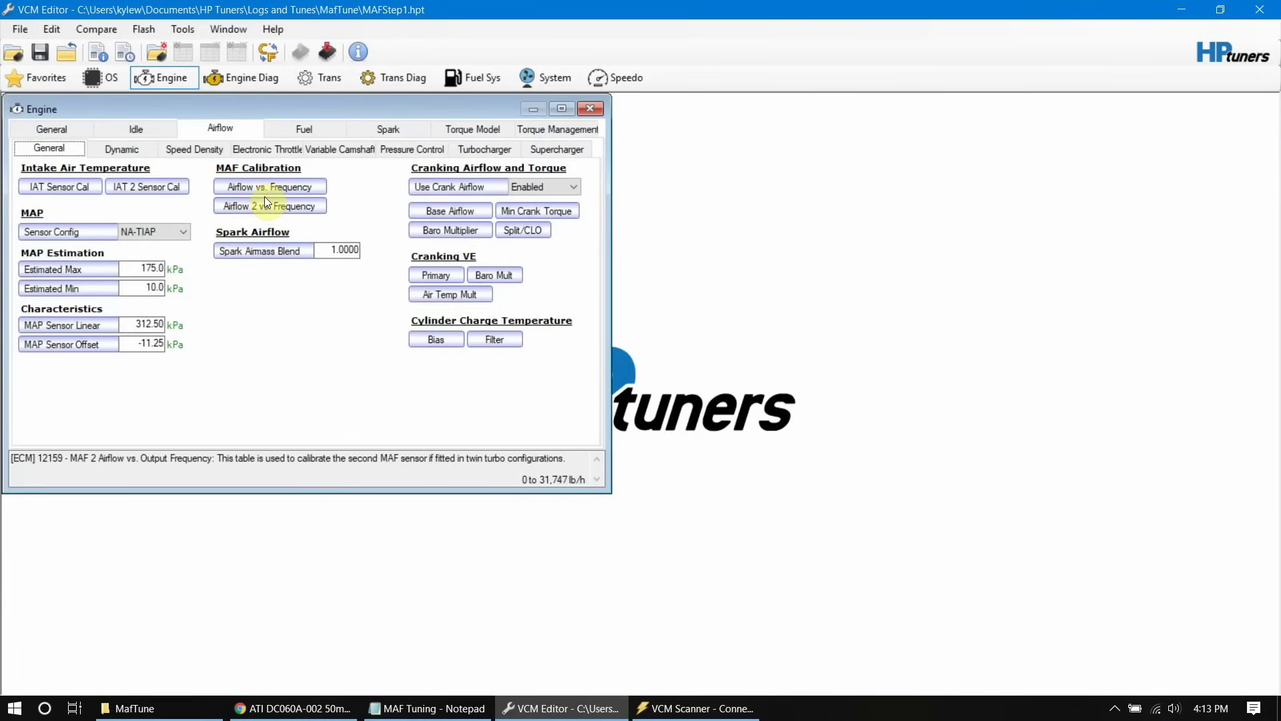
# Reopen the MAF Airflow vs. Frequency table and copy the labels of its Mass Airflow Frequency column axis.
pyautogui.click(245, 207)
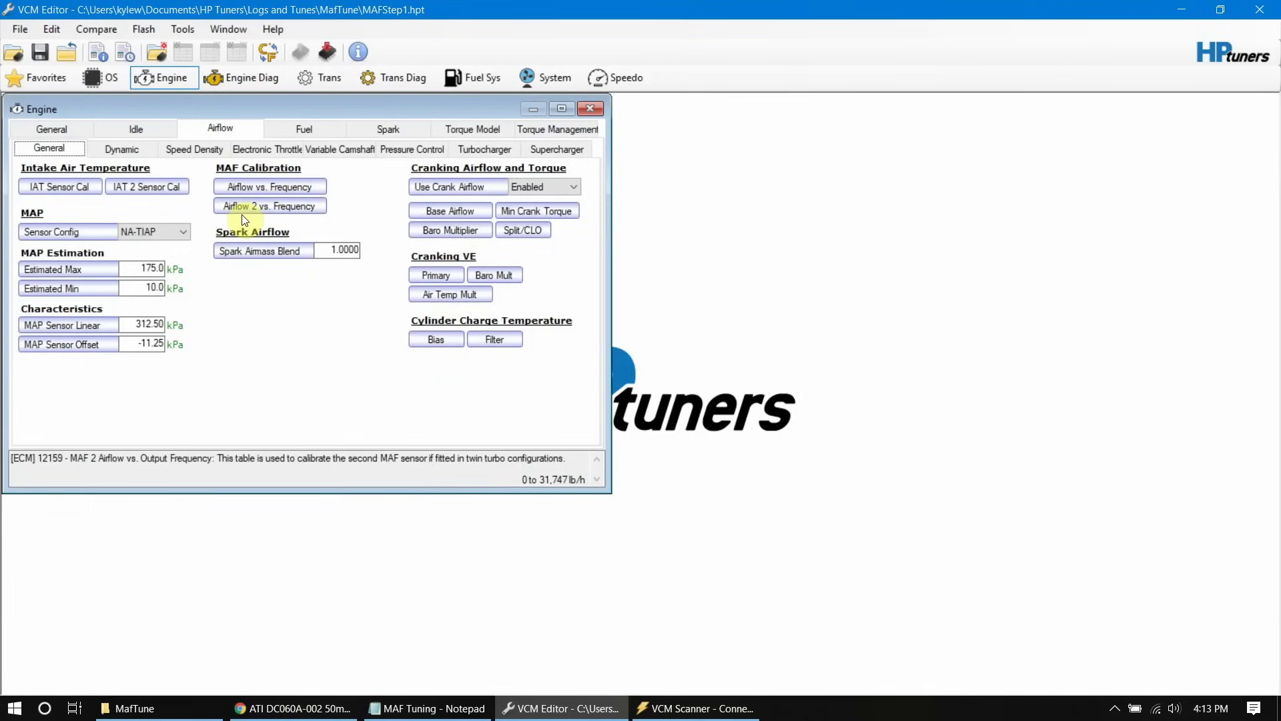
pyautogui.click(271, 185)
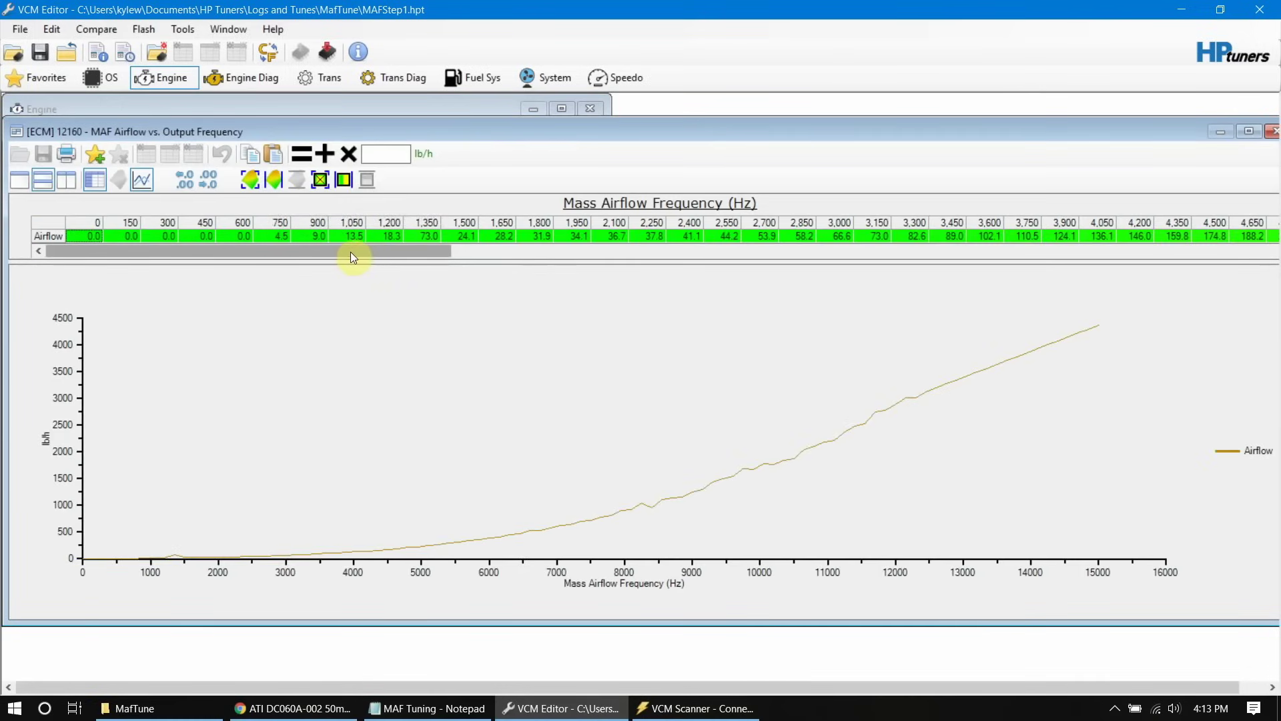
pyautogui.click(53, 224)
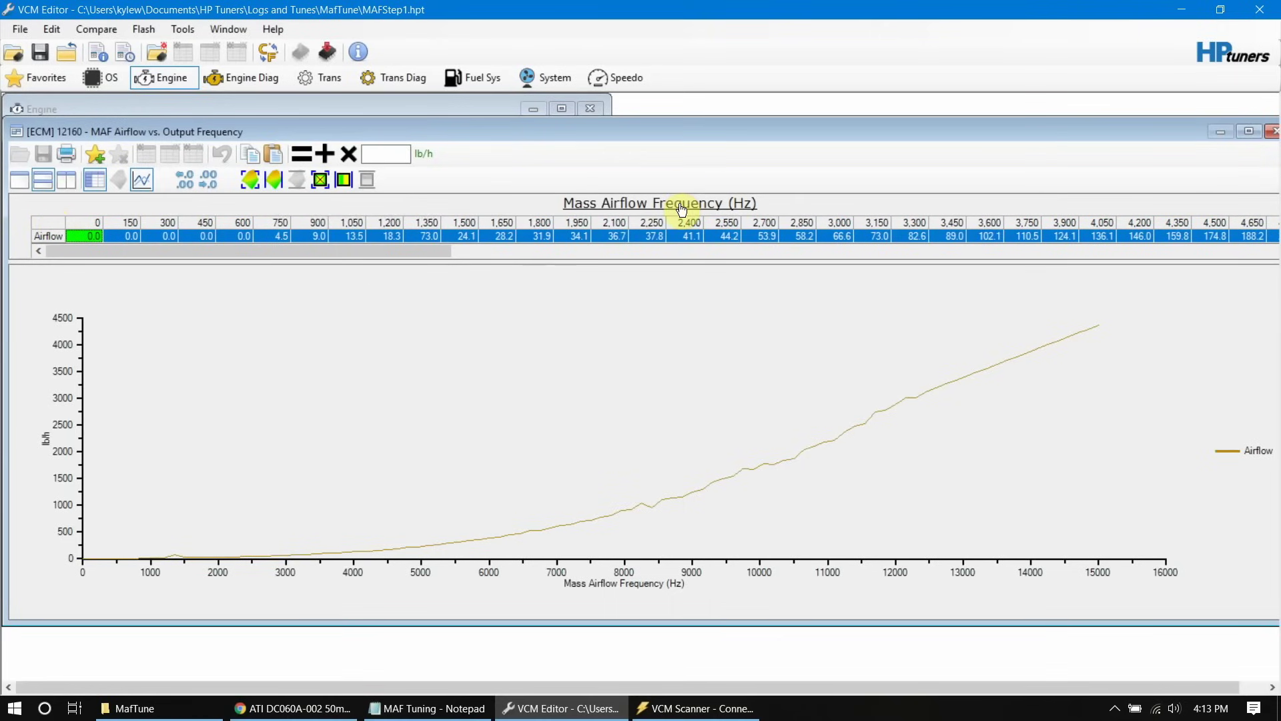
pyautogui.click(712, 204)
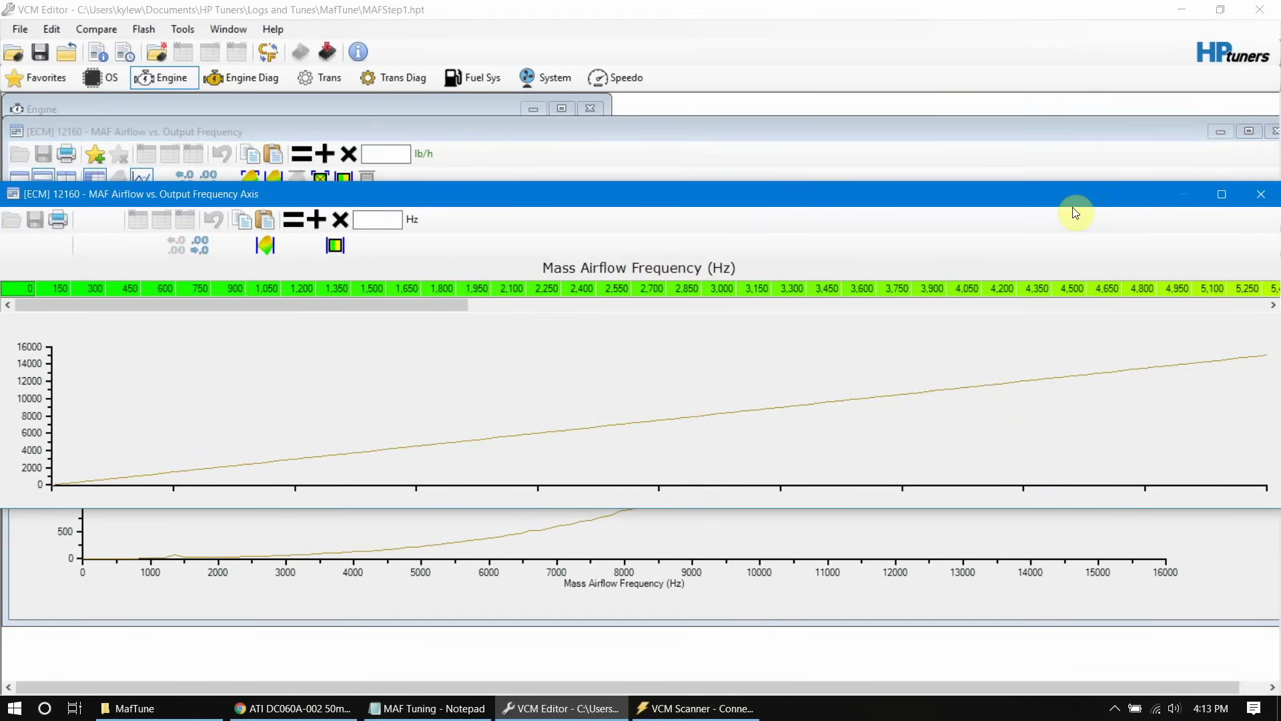
pyautogui.click(1261, 193)
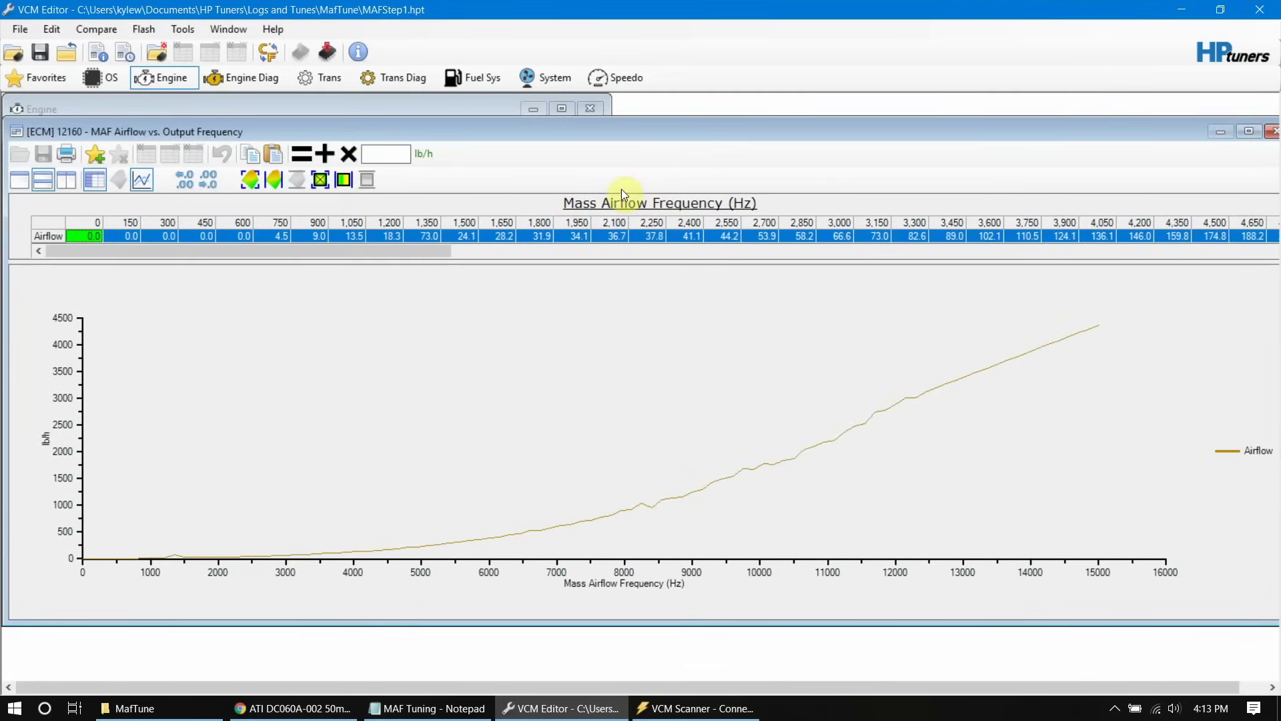
pyautogui.rightClick(54, 219)
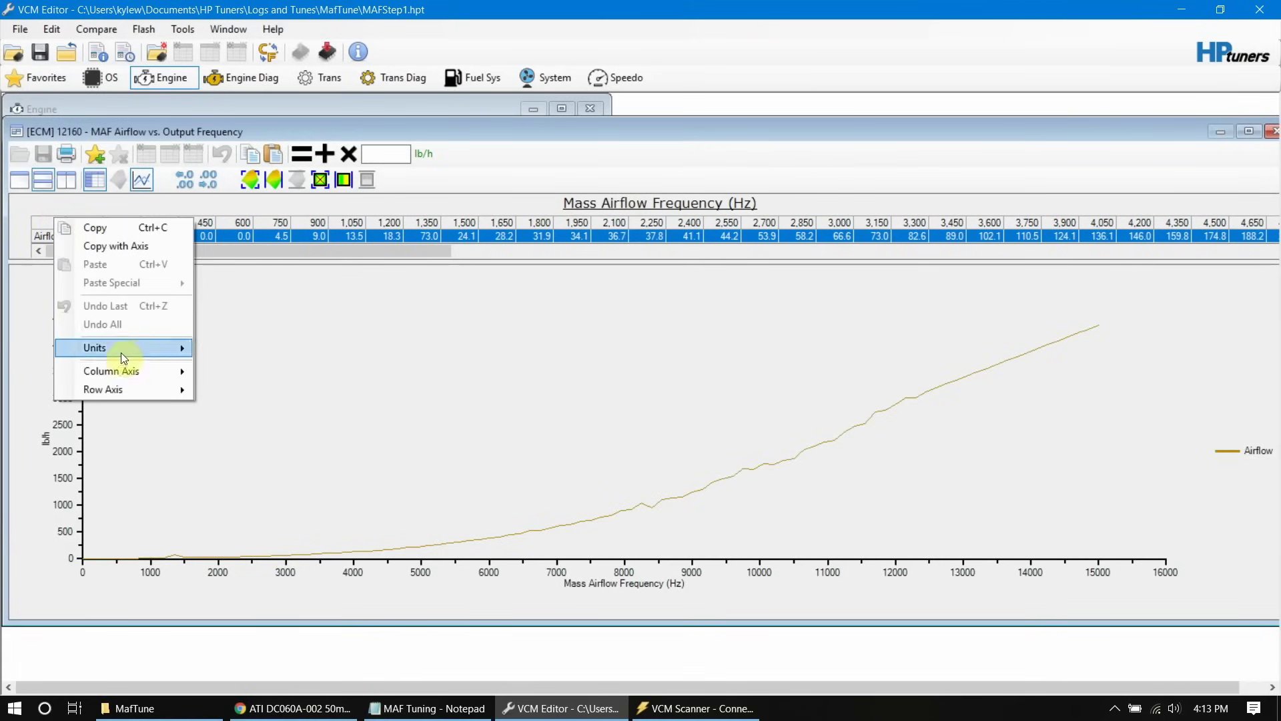
pyautogui.moveTo(134, 371)
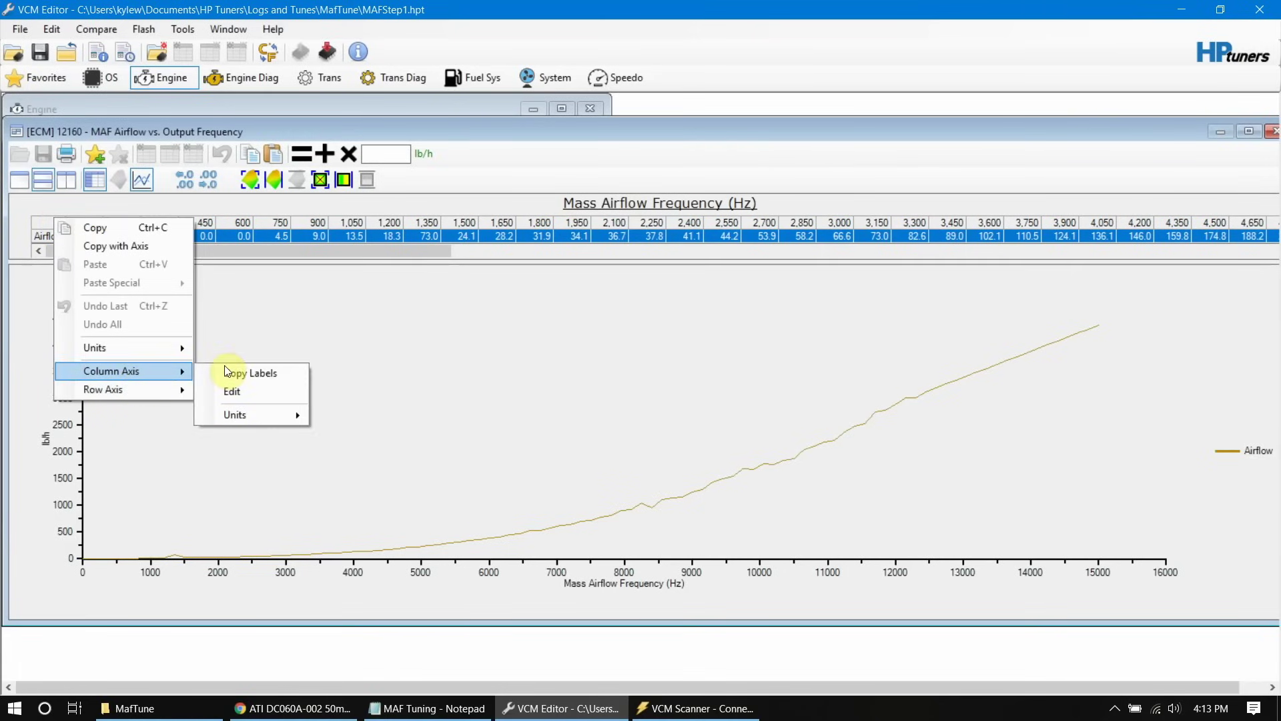
pyautogui.click(304, 373)
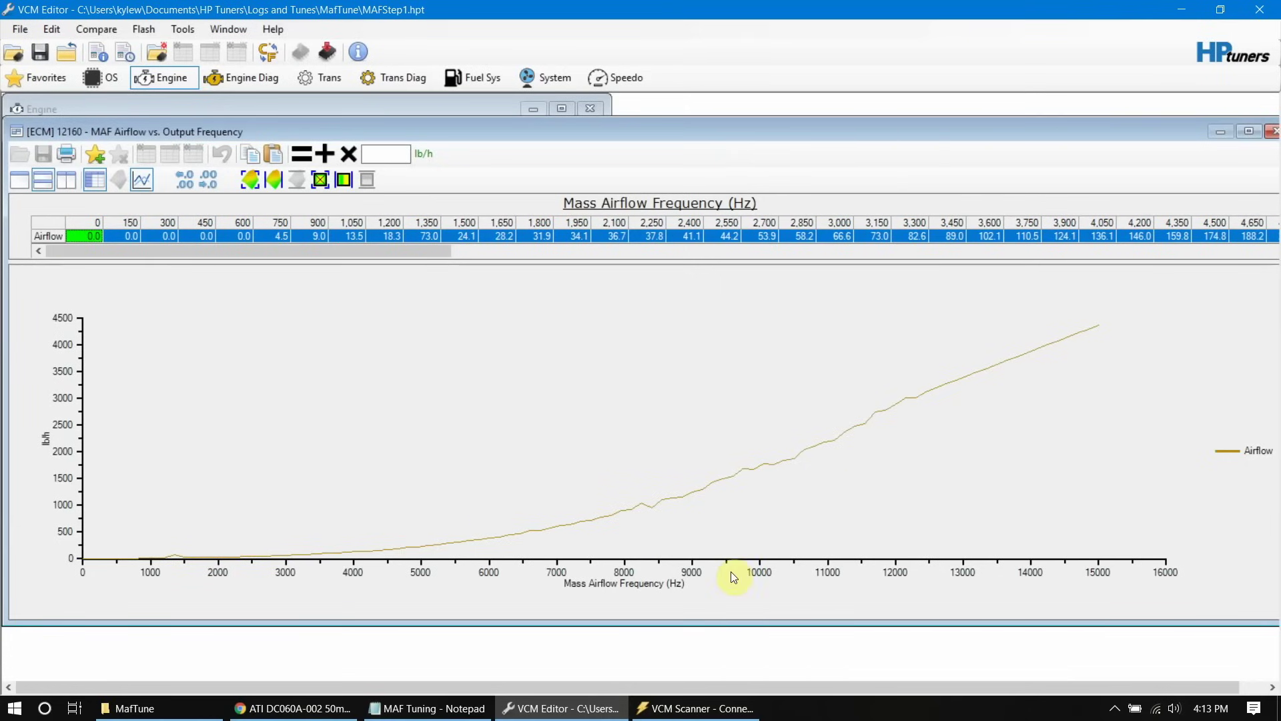
# Switch to VCM Scanner and add the Mass Airflow Sensor [Frequency] channel in the blank row below the commanded throttle actuator channel.
pyautogui.click(696, 712)
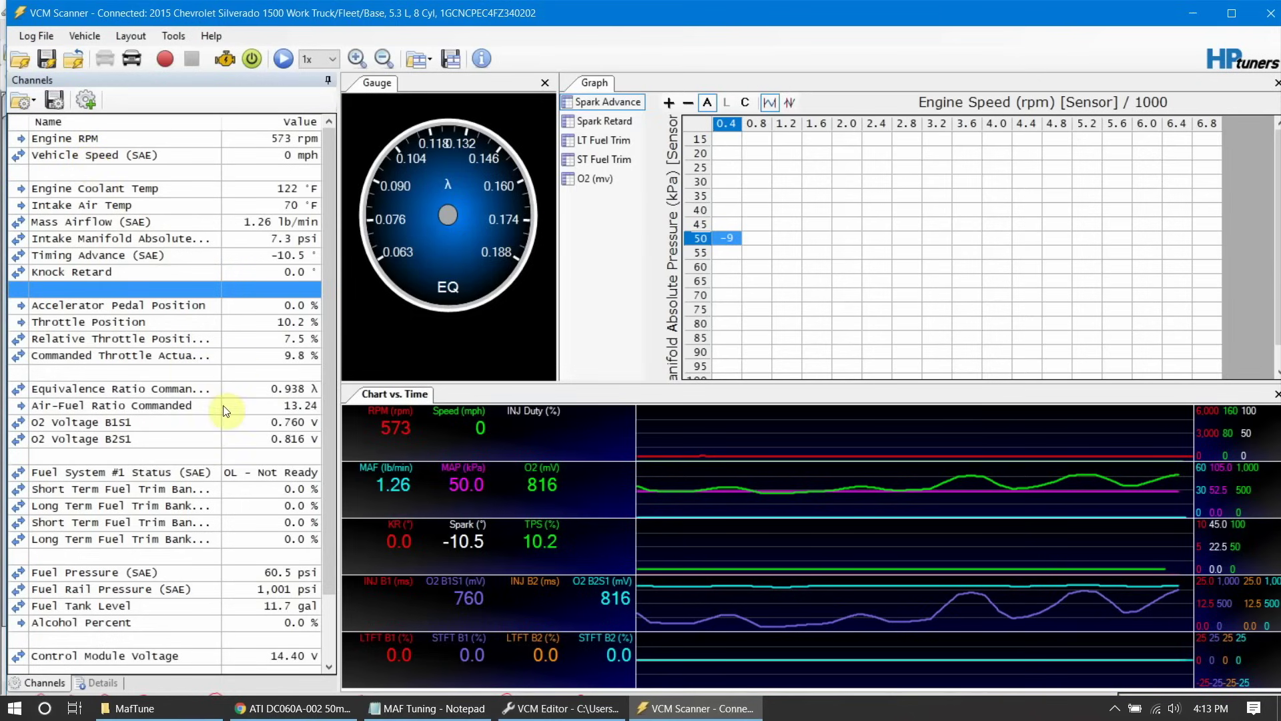
pyautogui.click(138, 391)
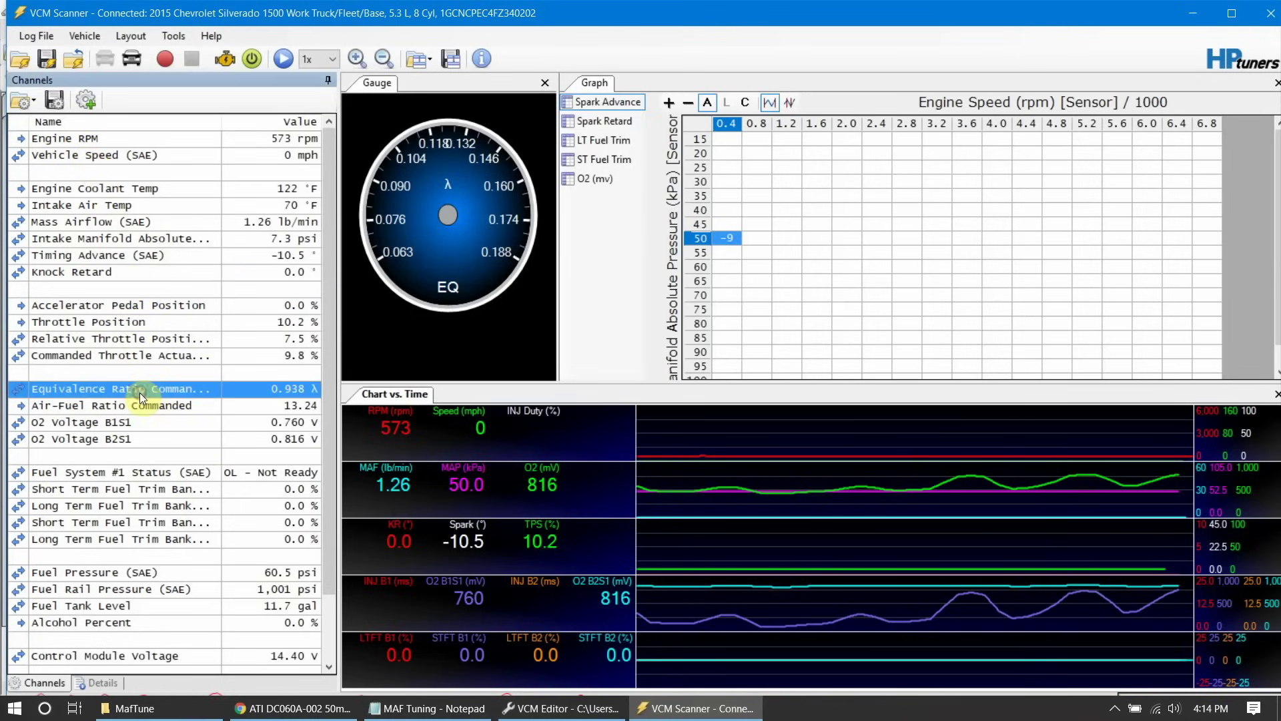
pyautogui.click(100, 359)
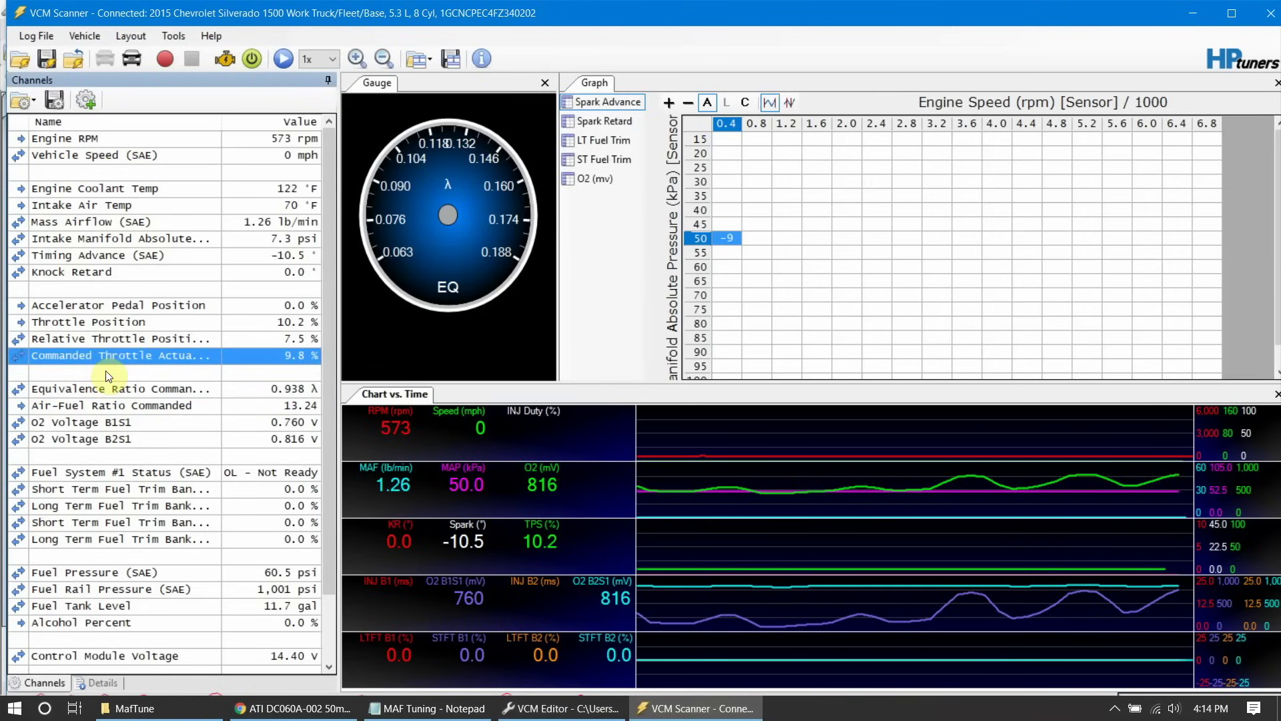
pyautogui.click(142, 372)
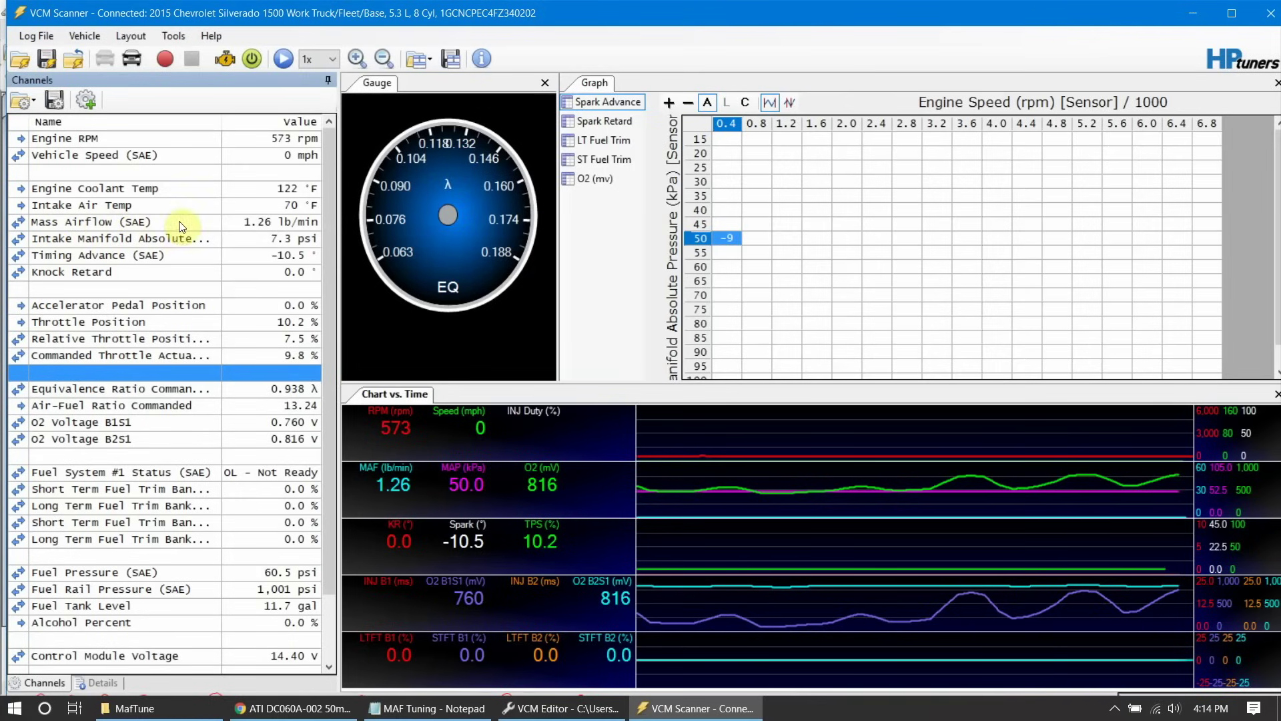
pyautogui.rightClick(116, 375)
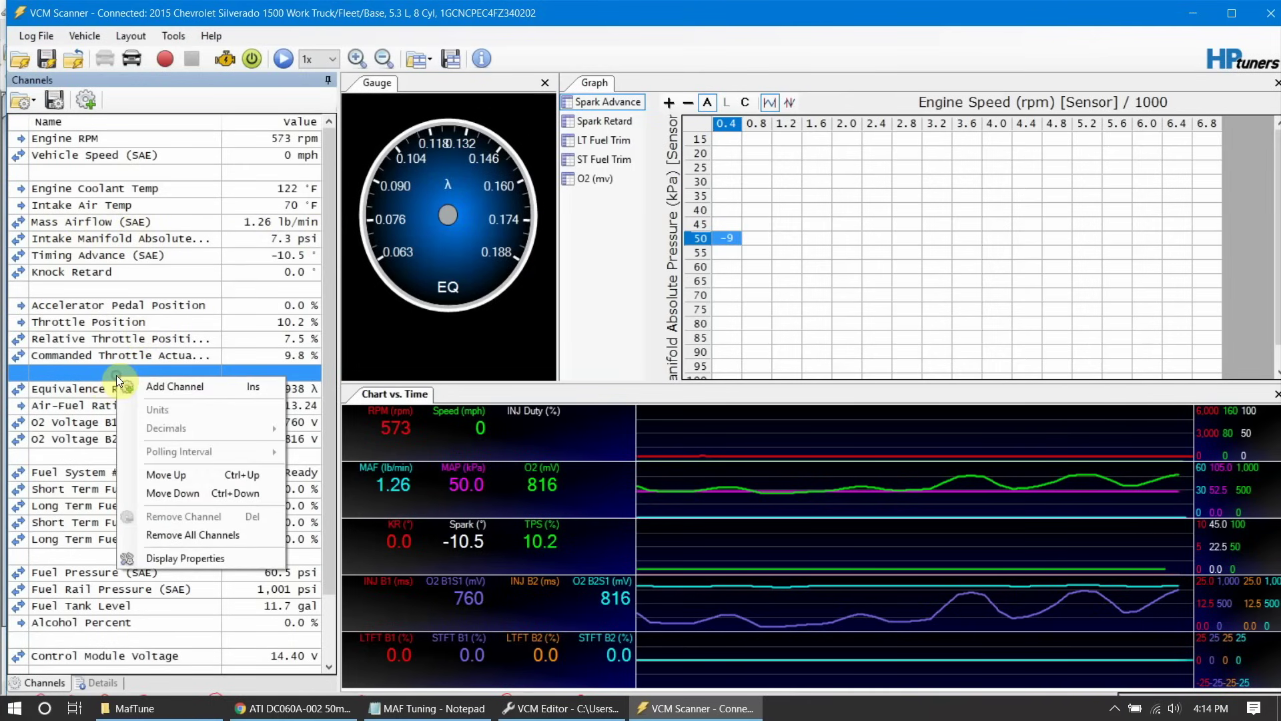
pyautogui.click(239, 395)
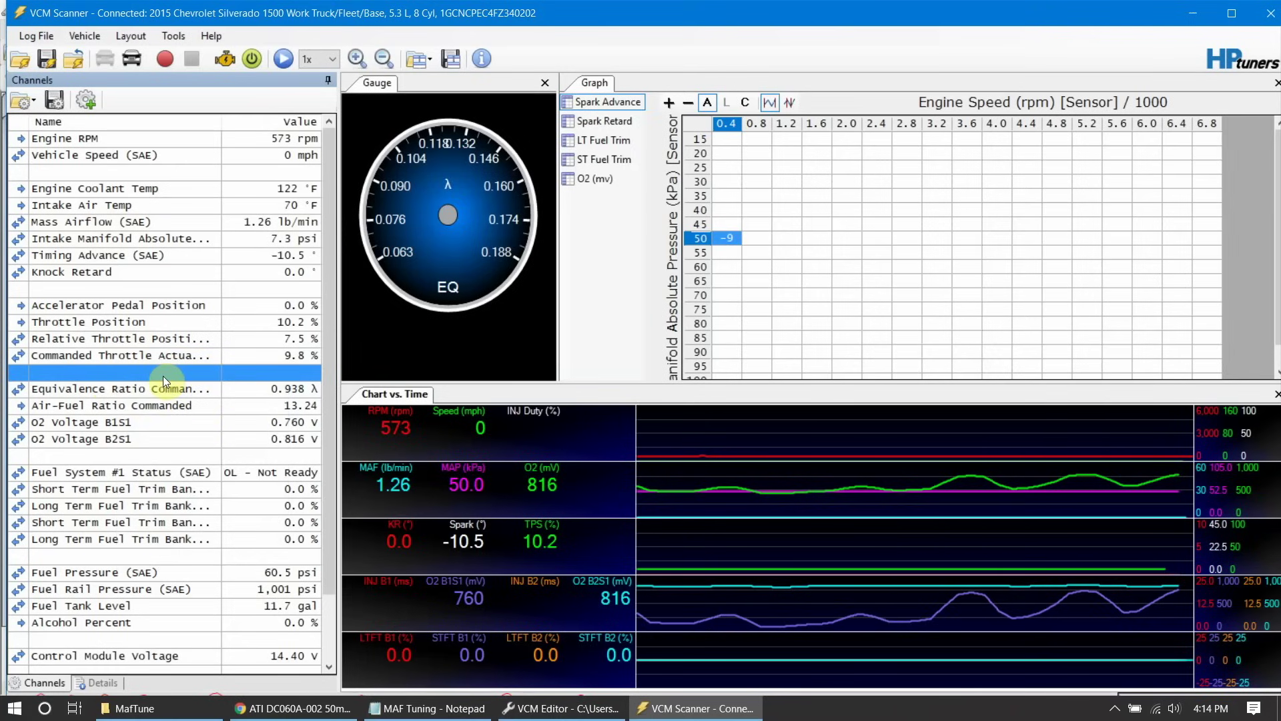
pyautogui.rightClick(163, 375)
pyautogui.click(215, 378)
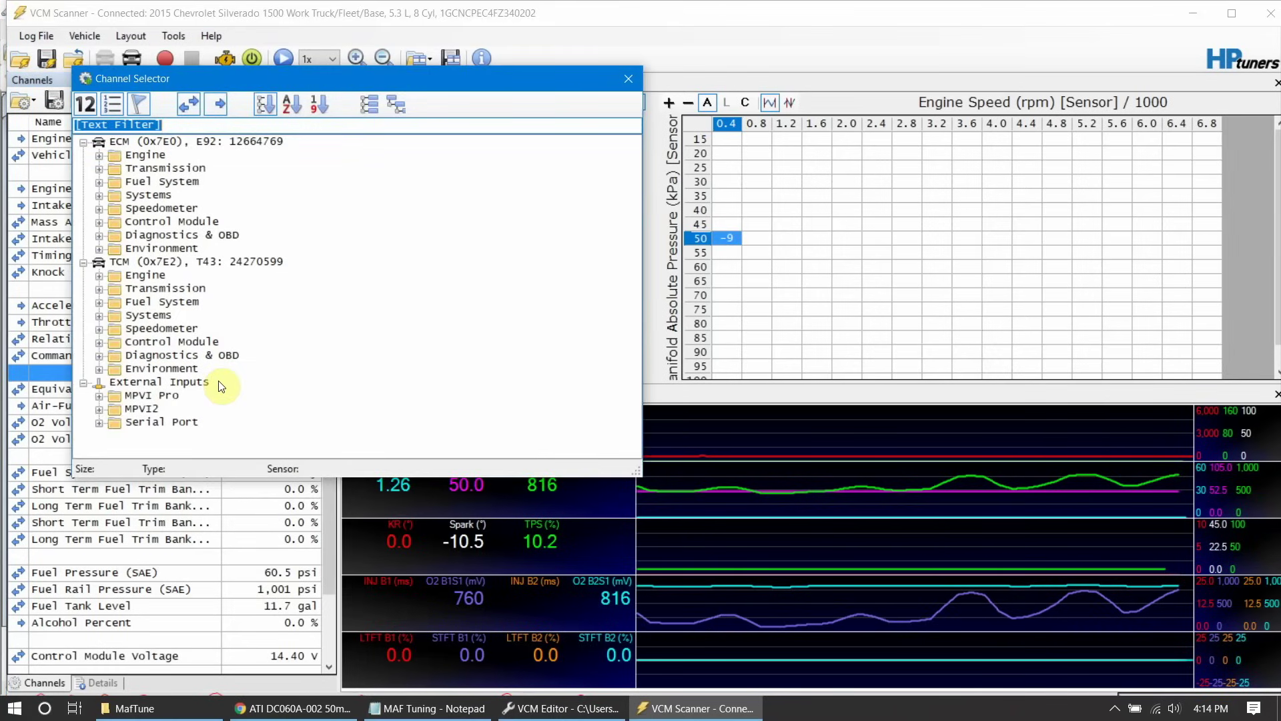
pyautogui.write('MAF')
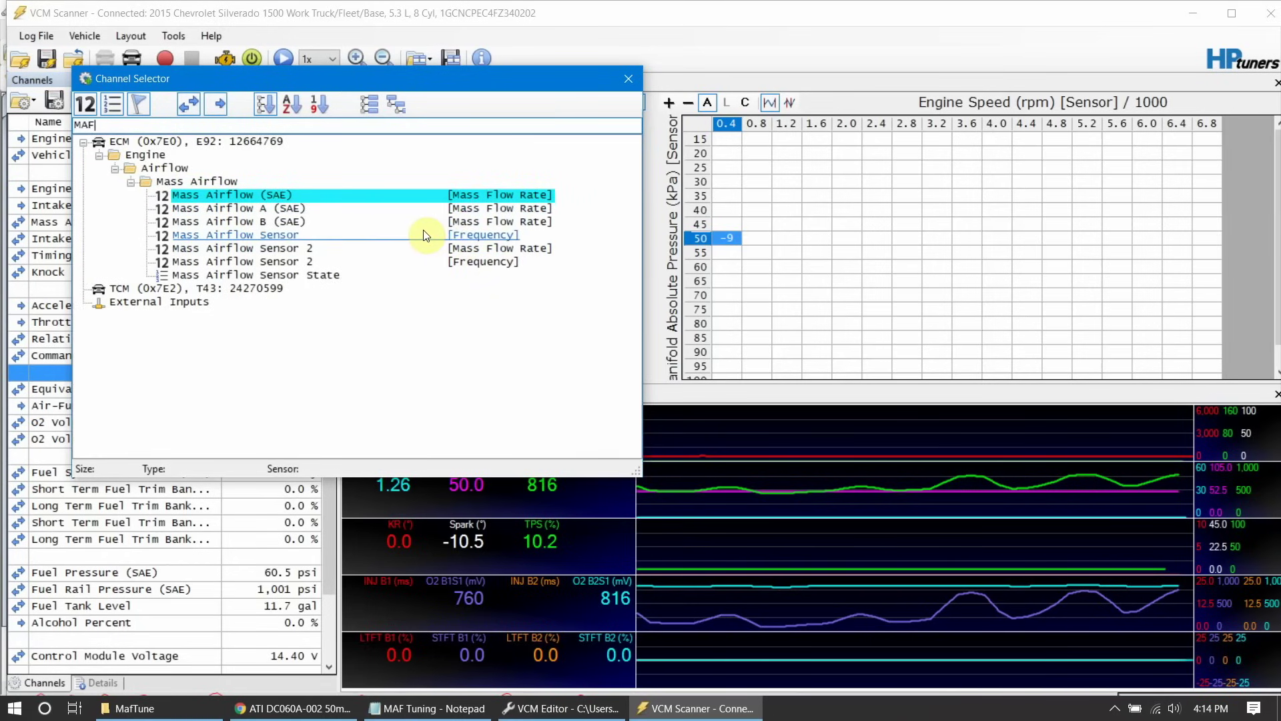
pyautogui.click(279, 234)
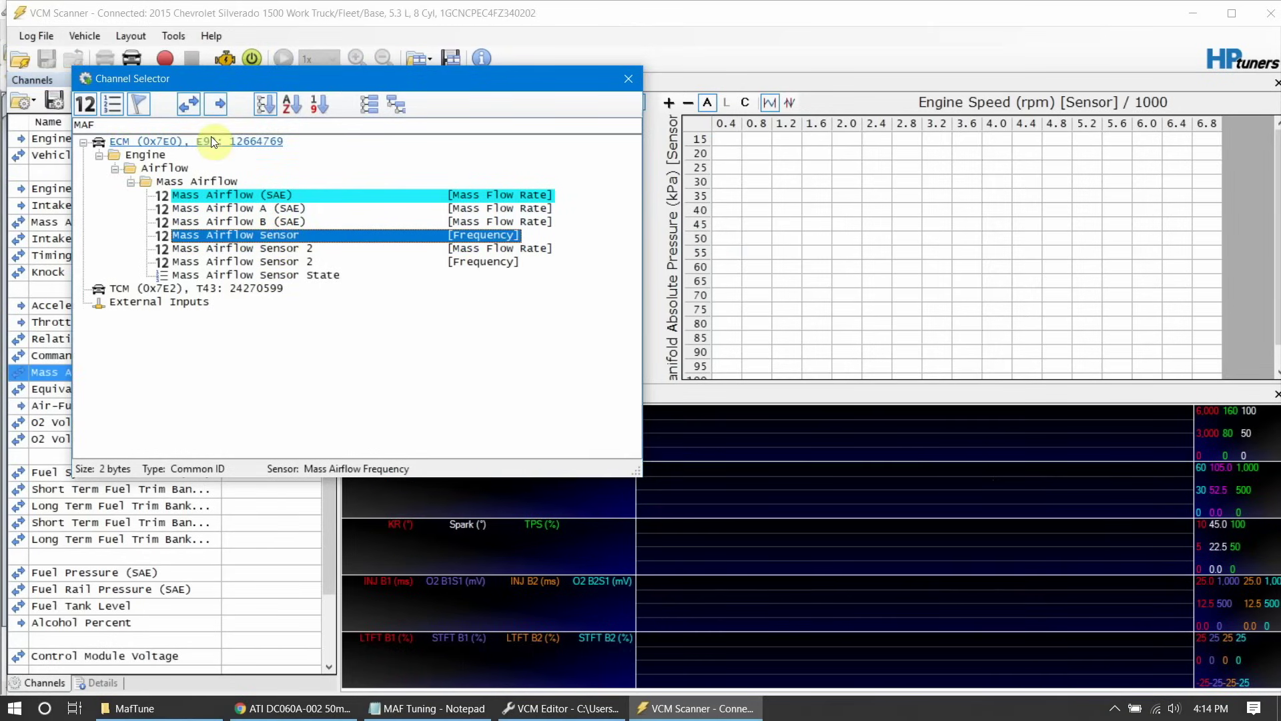
# Add the AEM - EQ Ratio serial port channel from the external inputs and close the channel selector.
pyautogui.doubleClick(111, 128)
pyautogui.press('BackSpace')
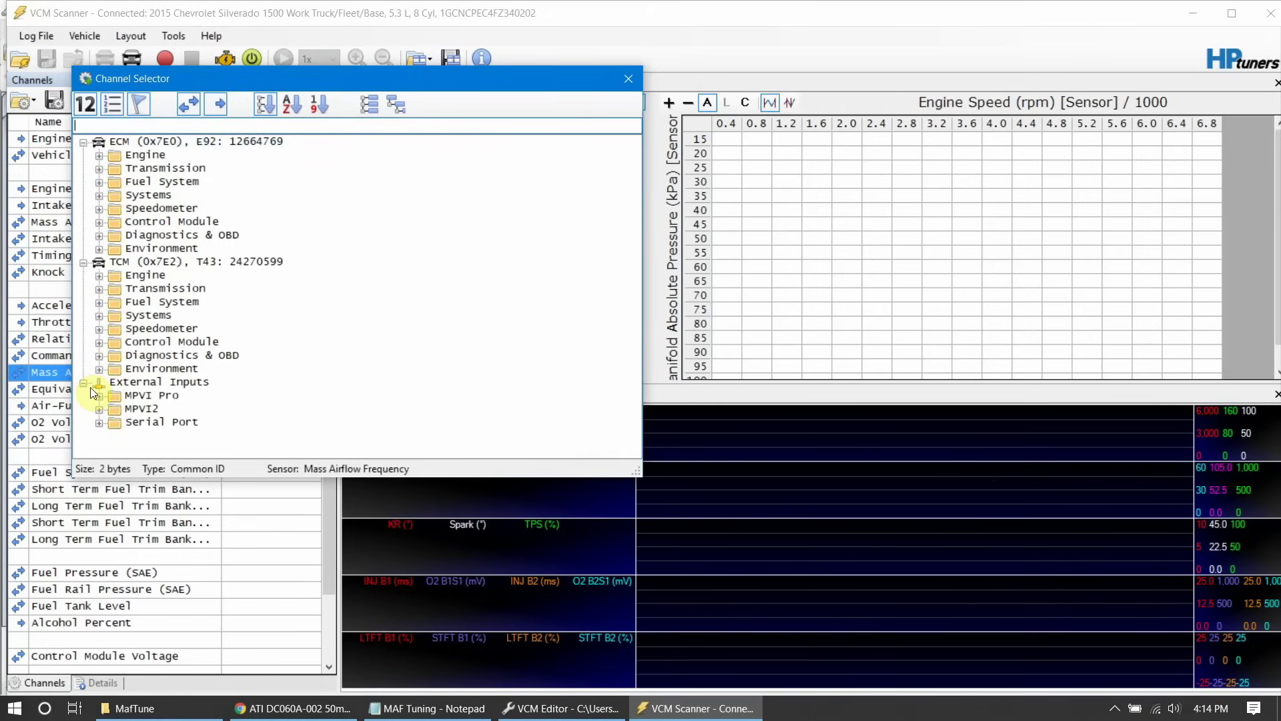
pyautogui.click(99, 422)
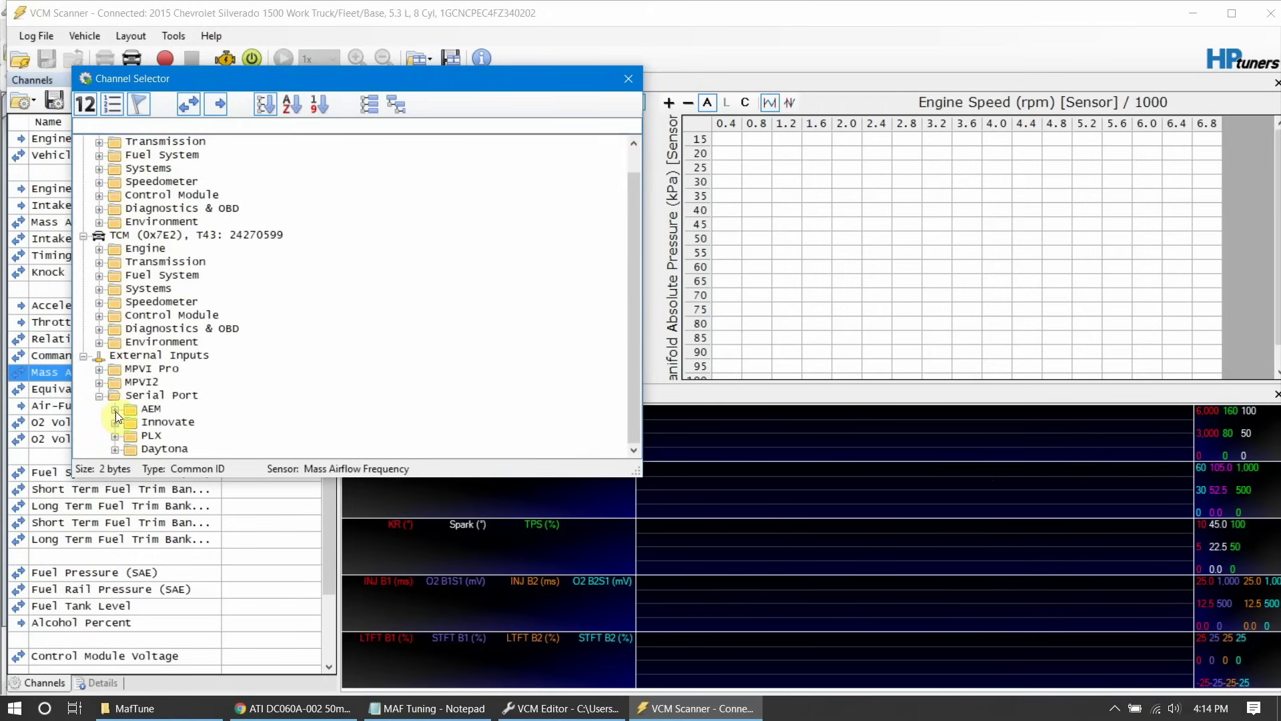
pyautogui.click(115, 409)
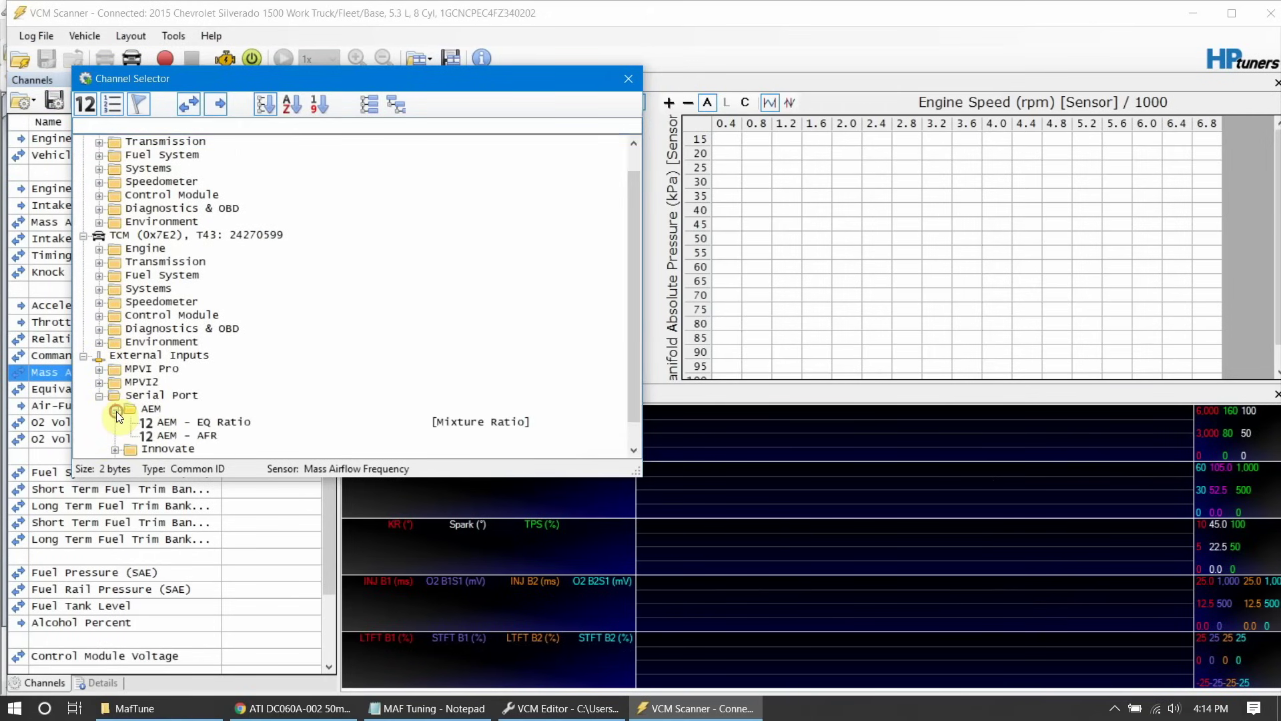
pyautogui.doubleClick(222, 423)
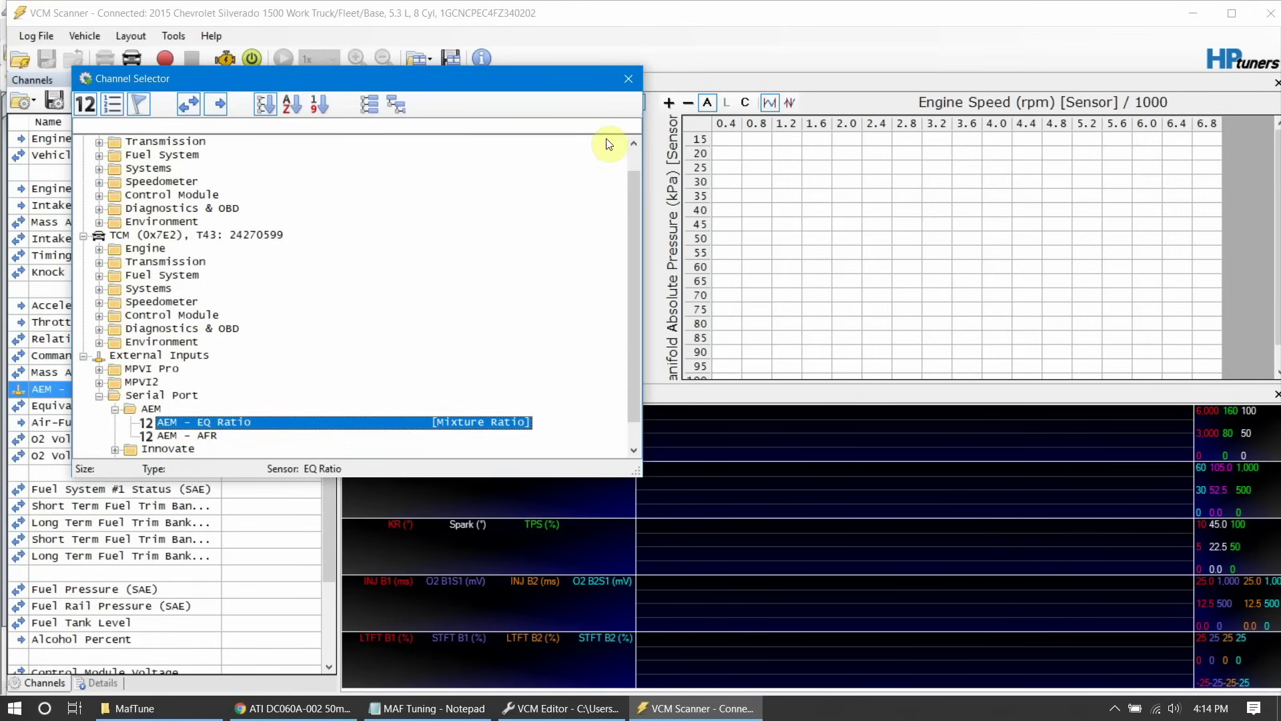
pyautogui.click(628, 79)
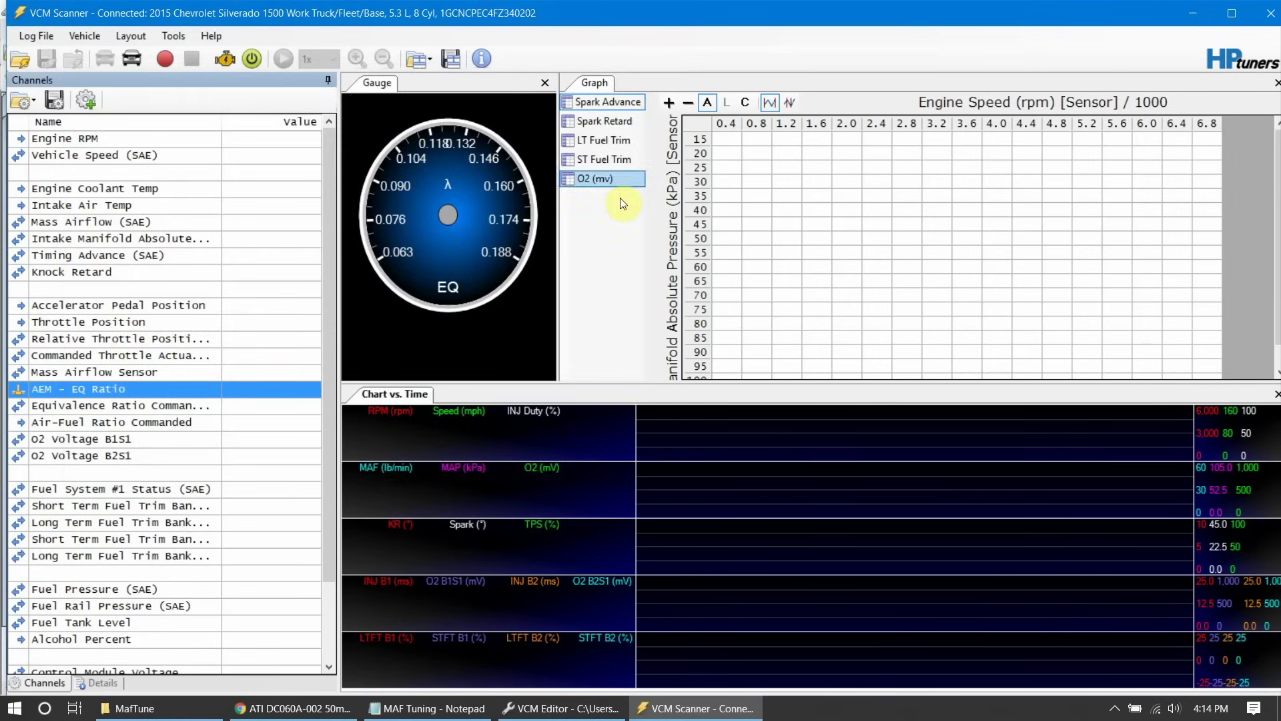
# Copy the expression of the predefined EQ Ratio Error math parameter in the Lambda & AFR group.
pyautogui.click(172, 35)
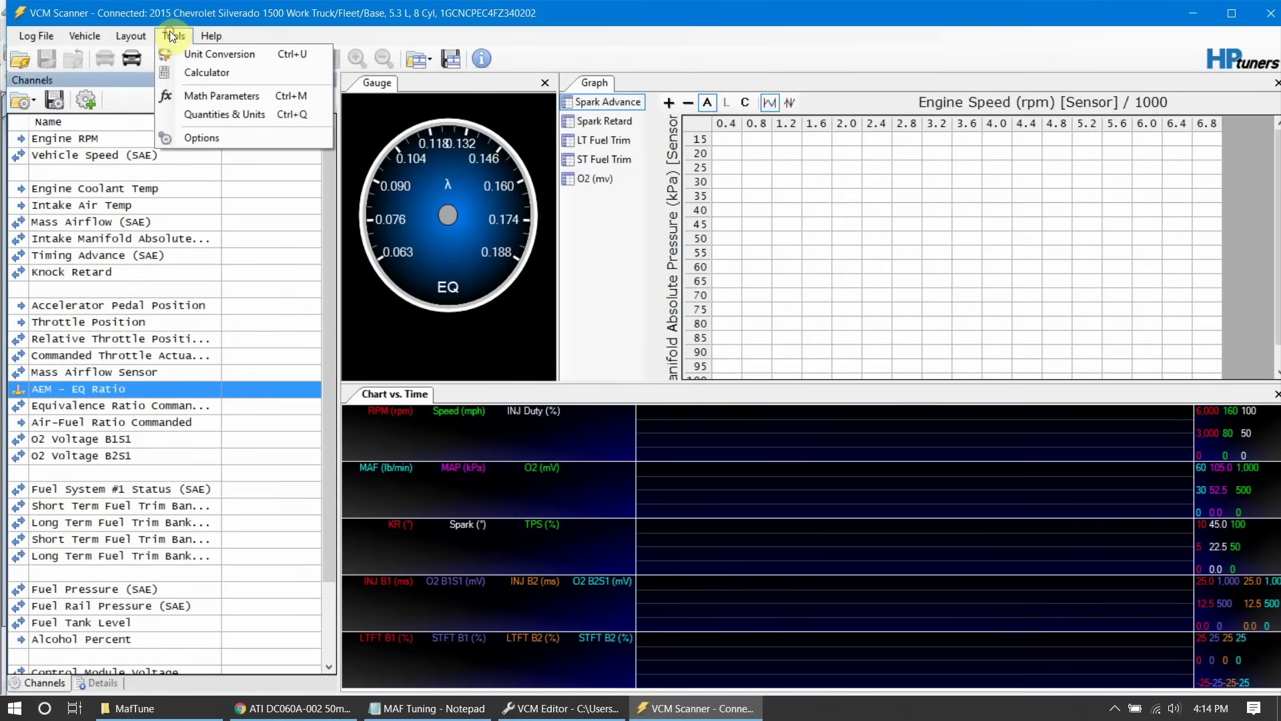
pyautogui.click(185, 96)
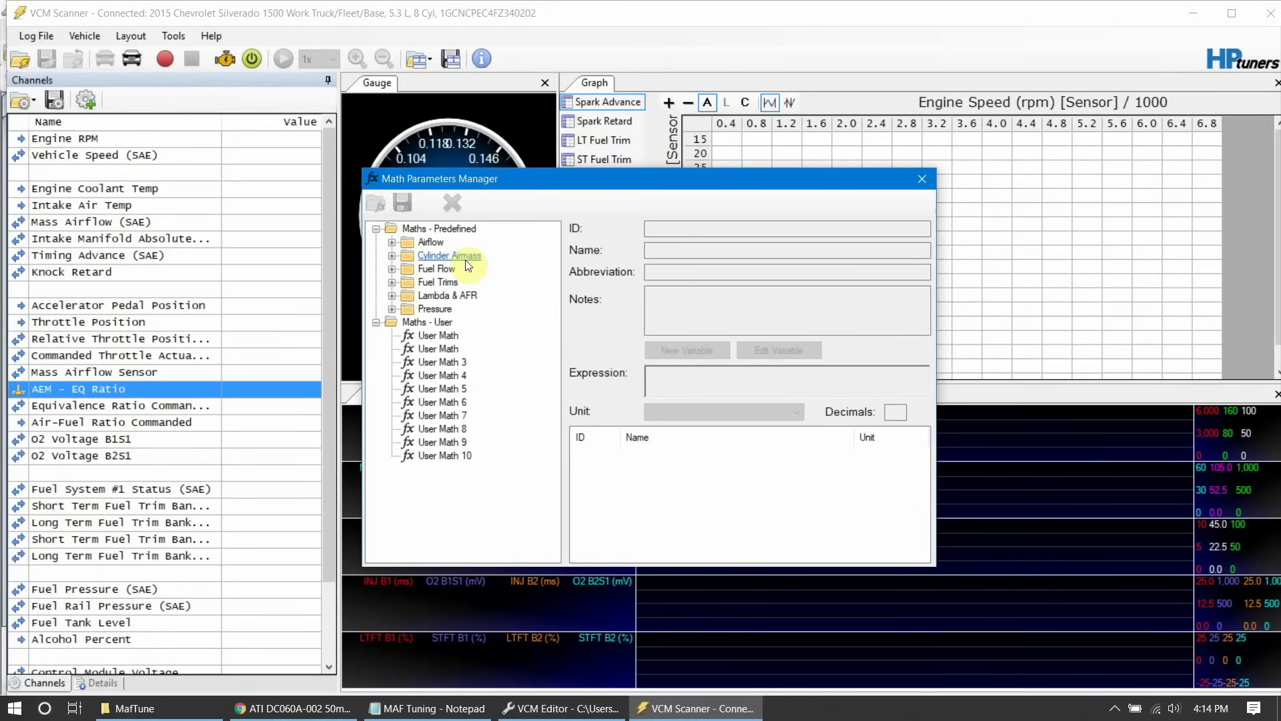
pyautogui.click(391, 295)
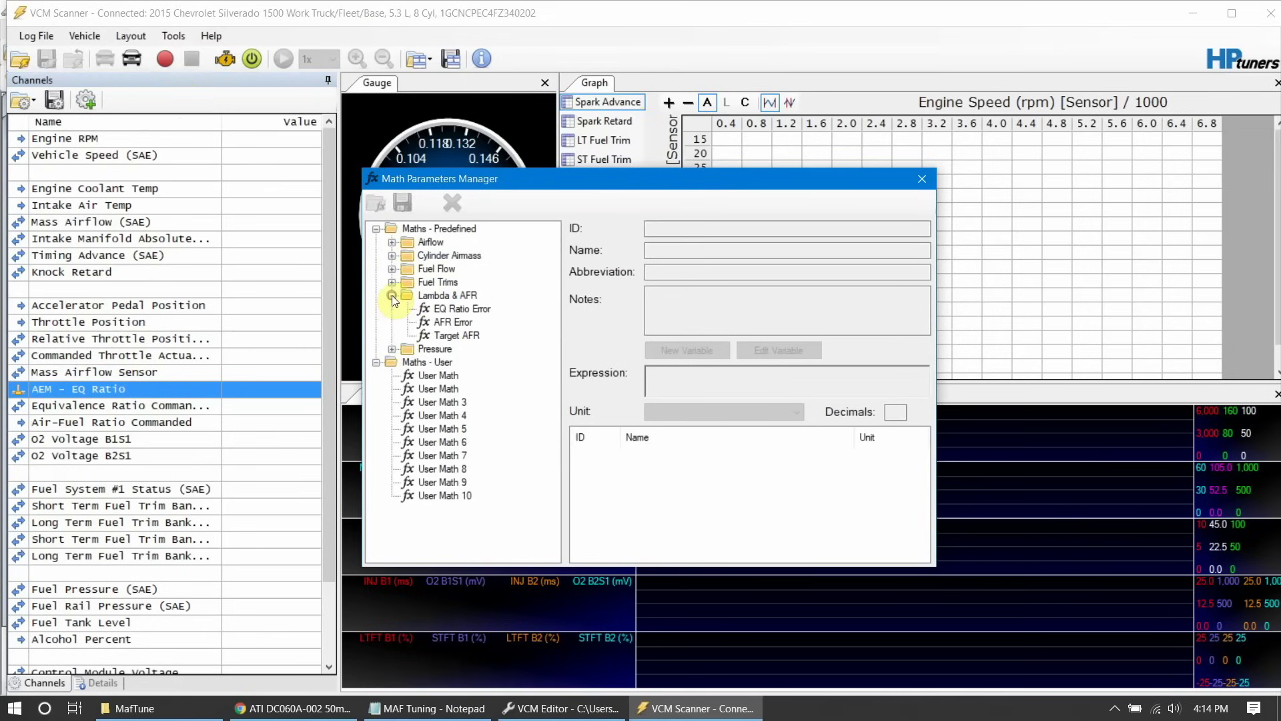
pyautogui.click(451, 308)
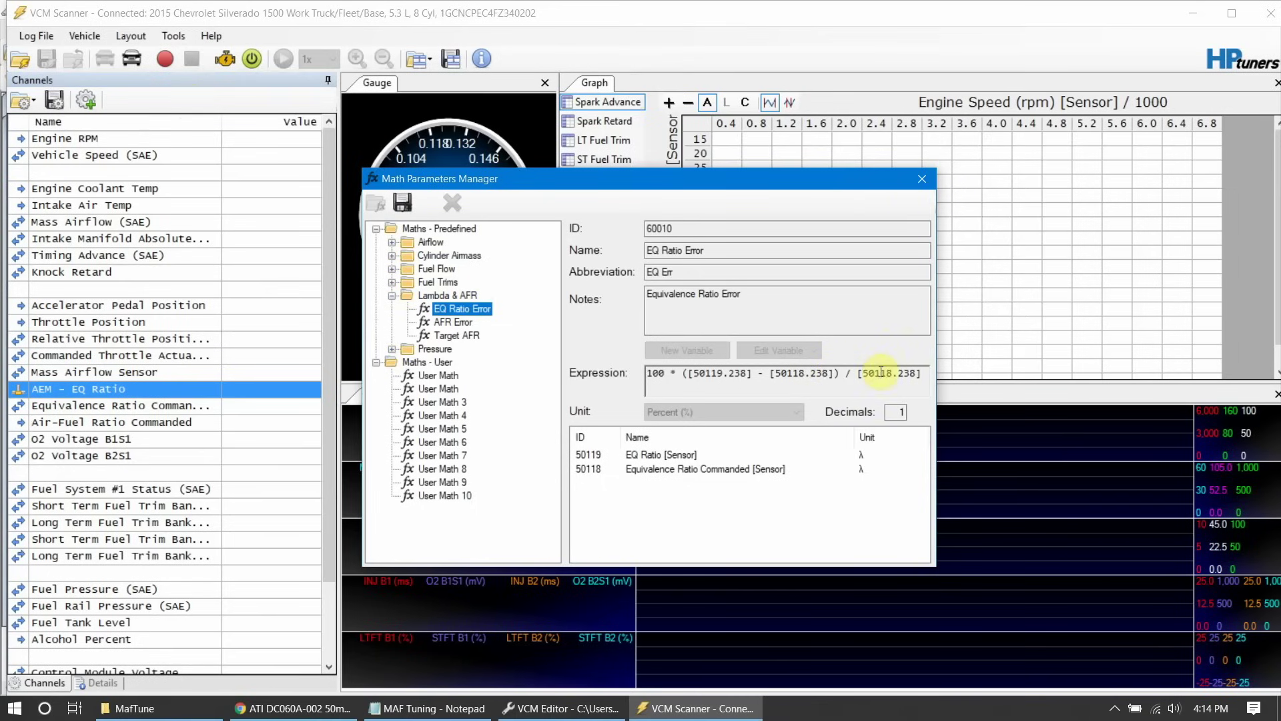
pyautogui.moveTo(920, 376); pyautogui.dragTo(648, 361)
pyautogui.hotkey('ctrl', 'c')
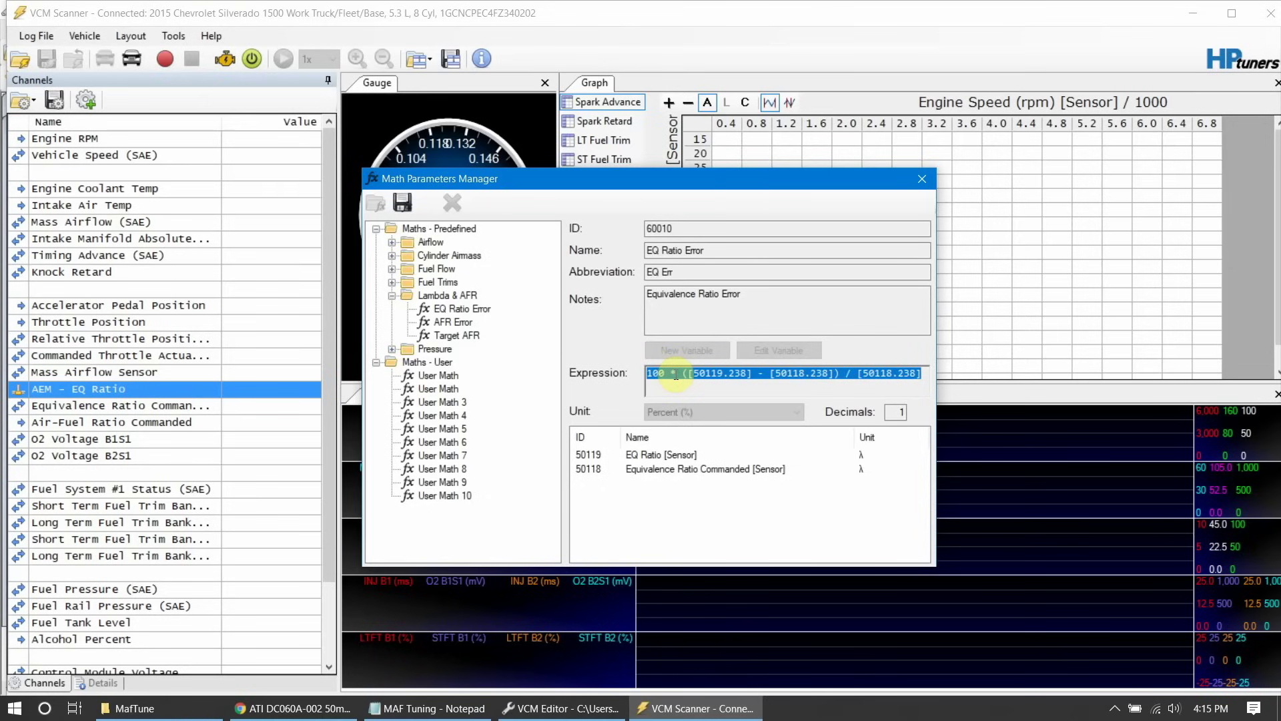
# Paste the copied expression into the first user math parameter and name it EQ Error Ratio.
pyautogui.click(445, 376)
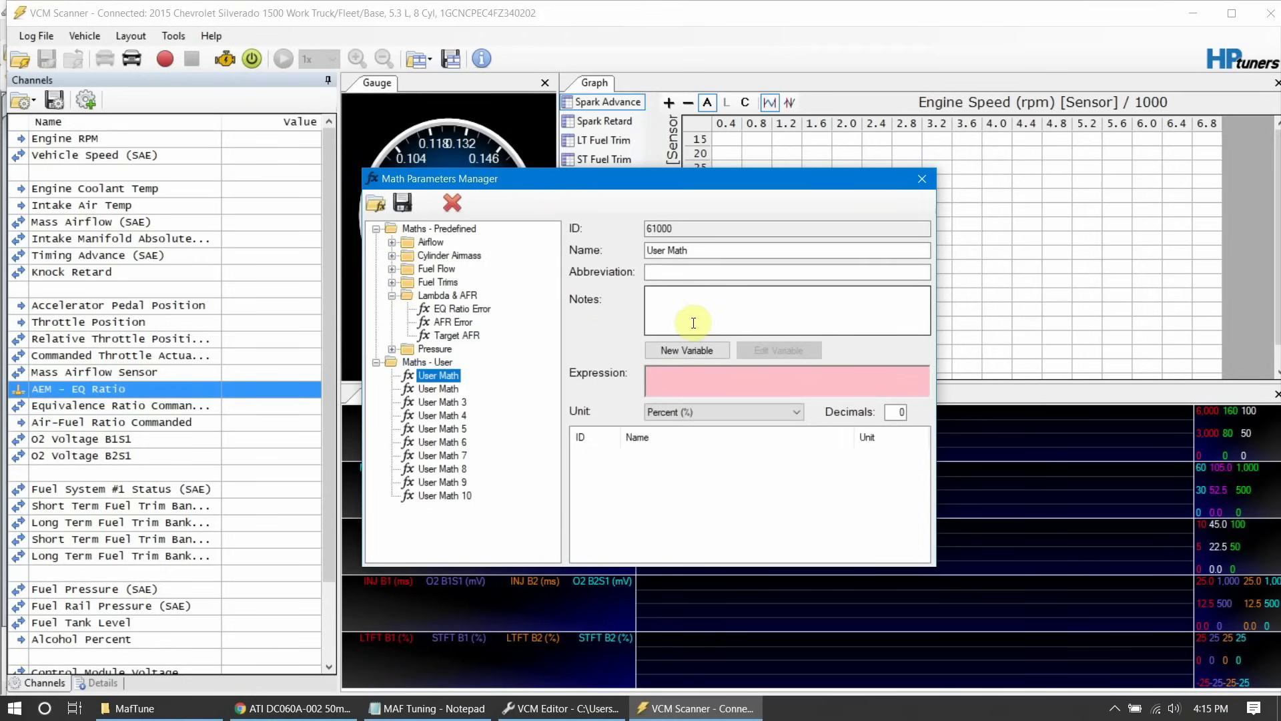
pyautogui.click(688, 372)
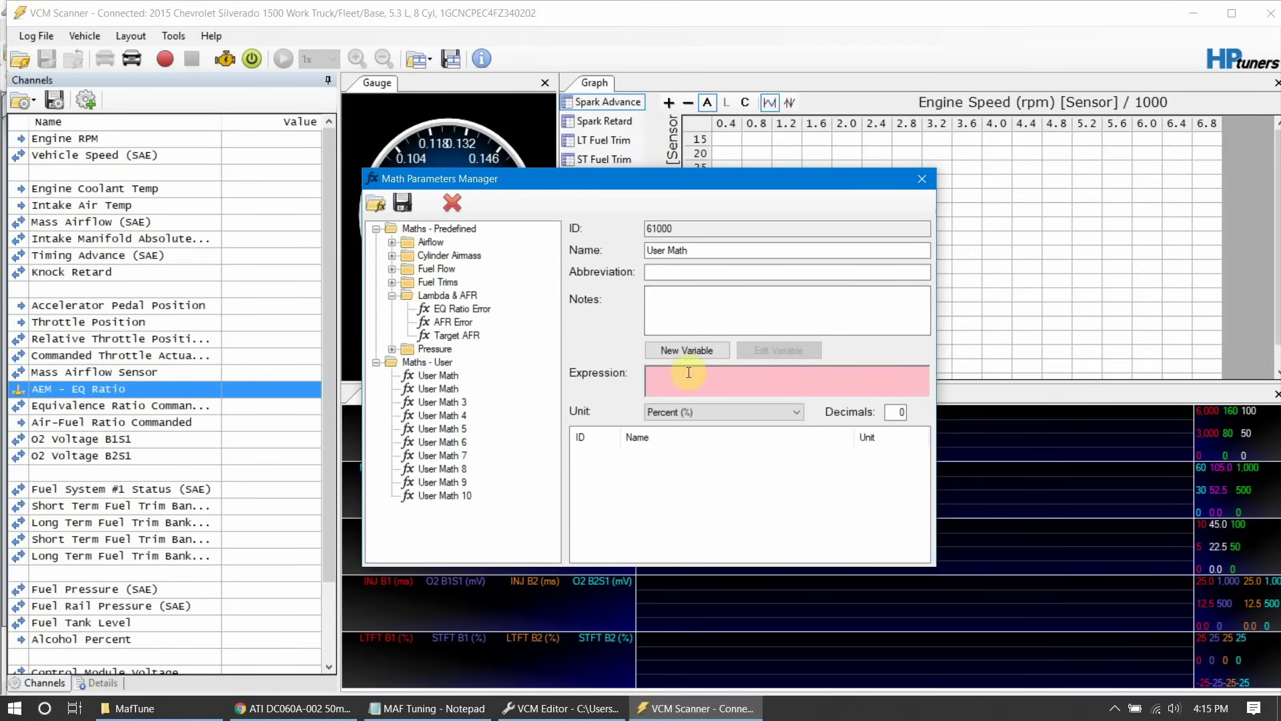
pyautogui.hotkey('ctrl', 'v')
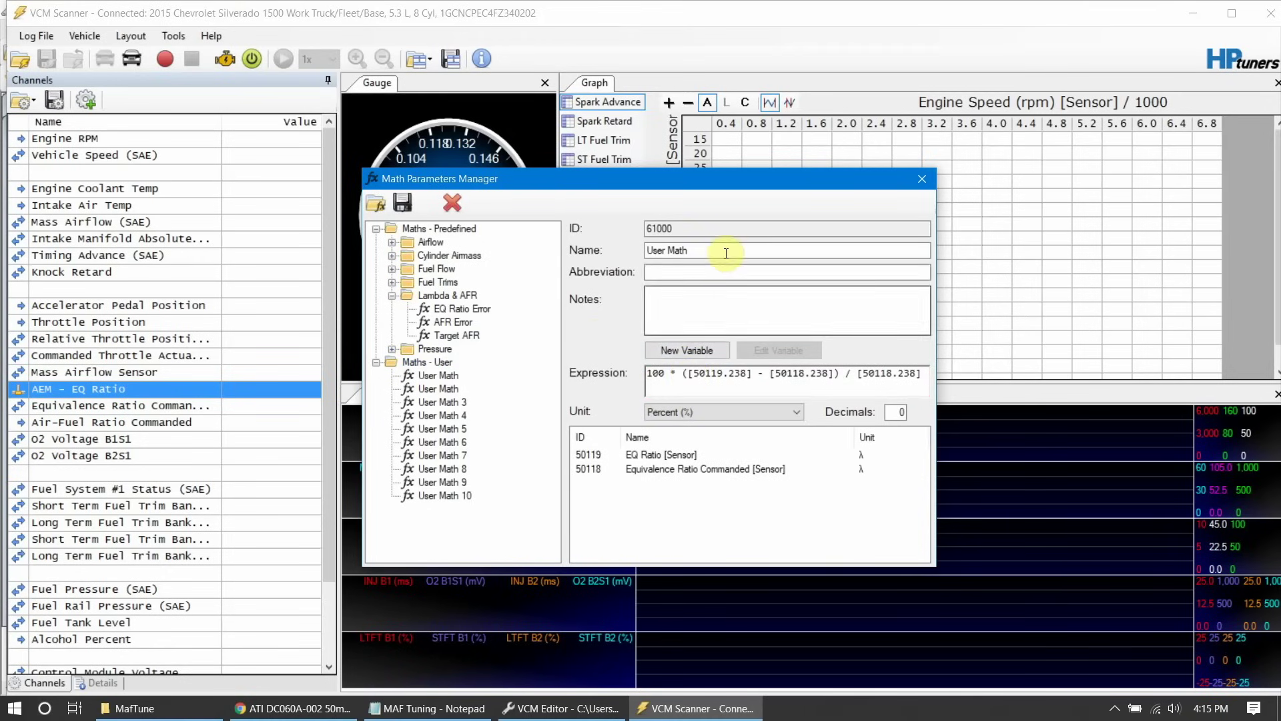
pyautogui.moveTo(723, 250); pyautogui.dragTo(552, 255)
pyautogui.write('E')
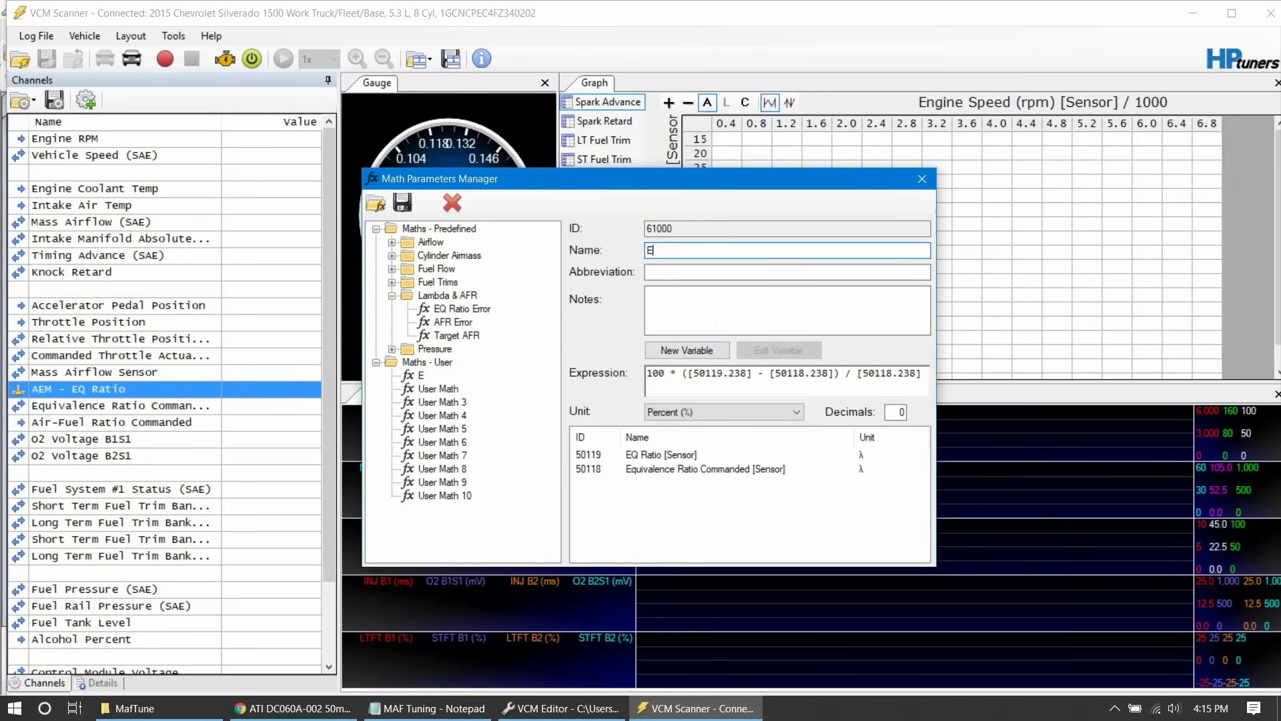
pyautogui.write('Q Error Ratio')
# Edit the expression's 50119 variable, choose AEM - EQ Ratio with the generic sensor option, and close the Math Parameters Manager.
pyautogui.click(669, 453)
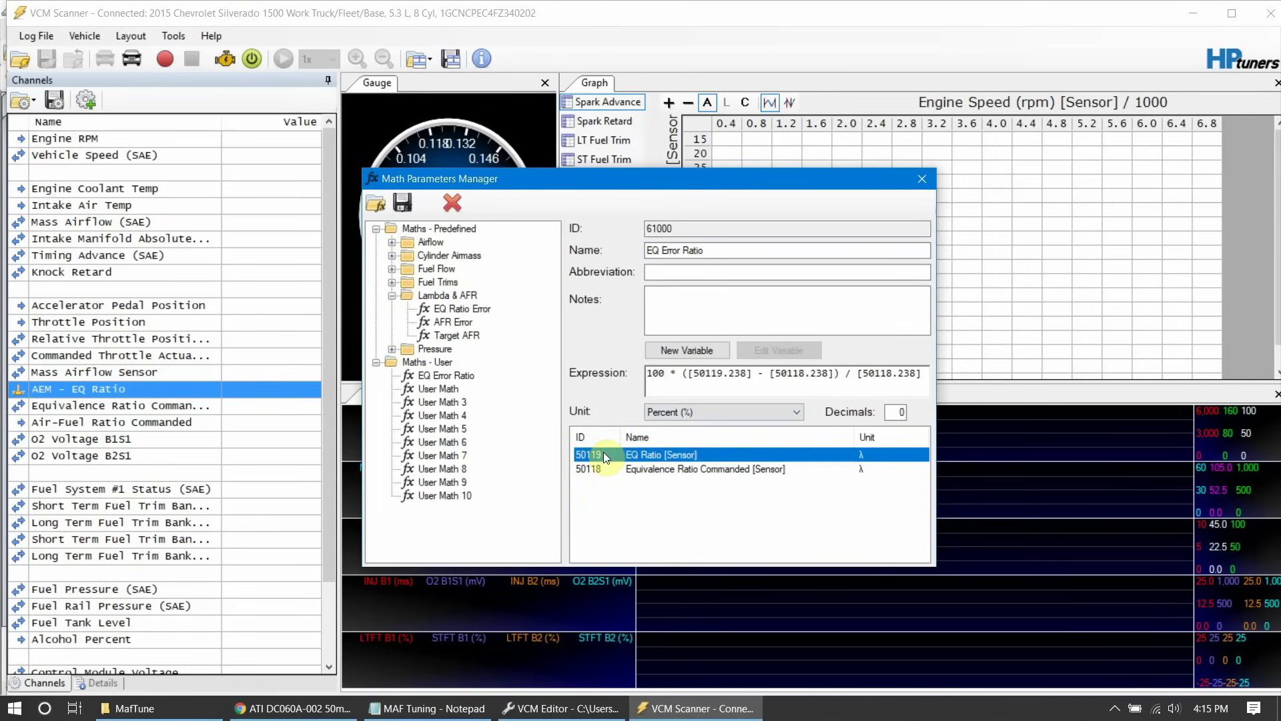
pyautogui.click(728, 375)
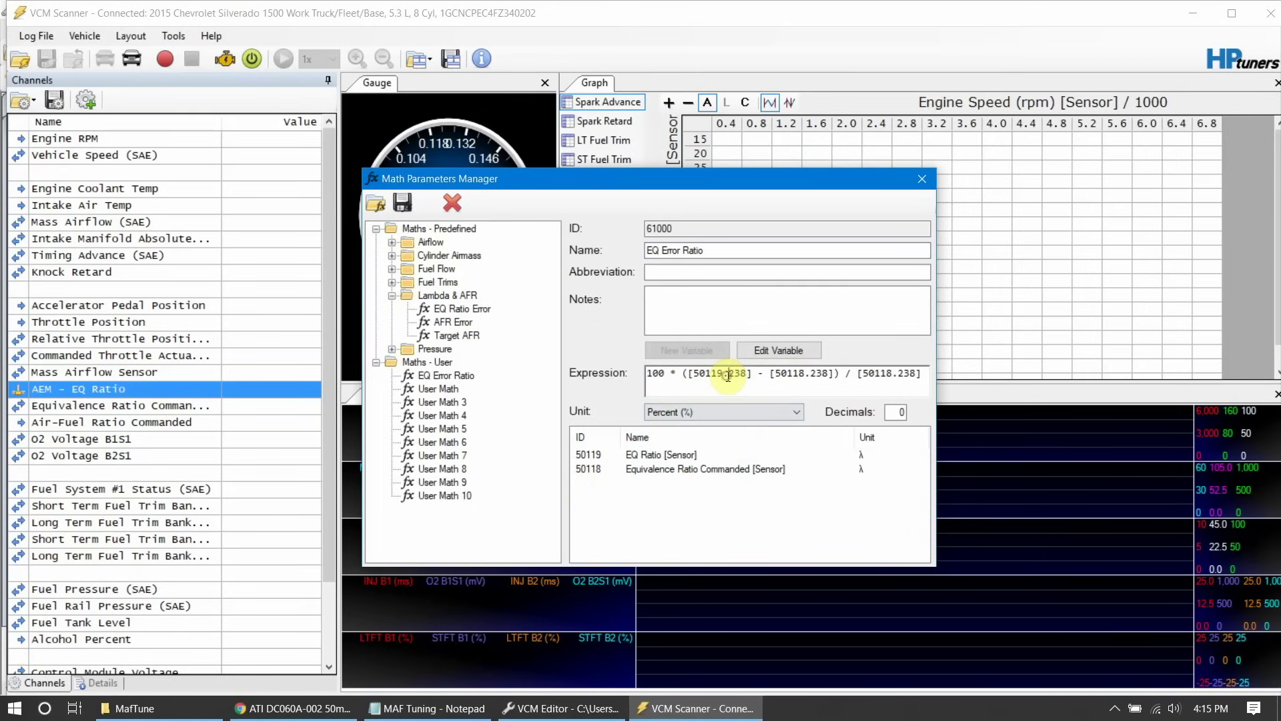
pyautogui.click(776, 351)
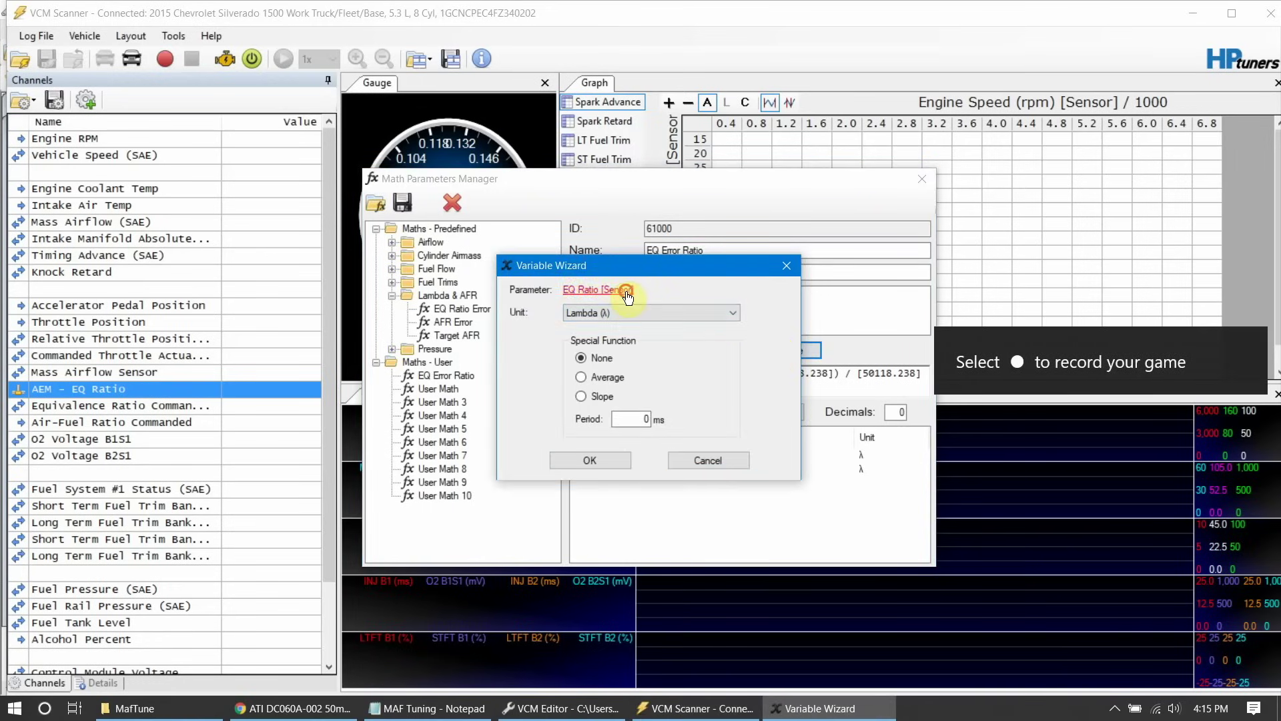
pyautogui.click(627, 297)
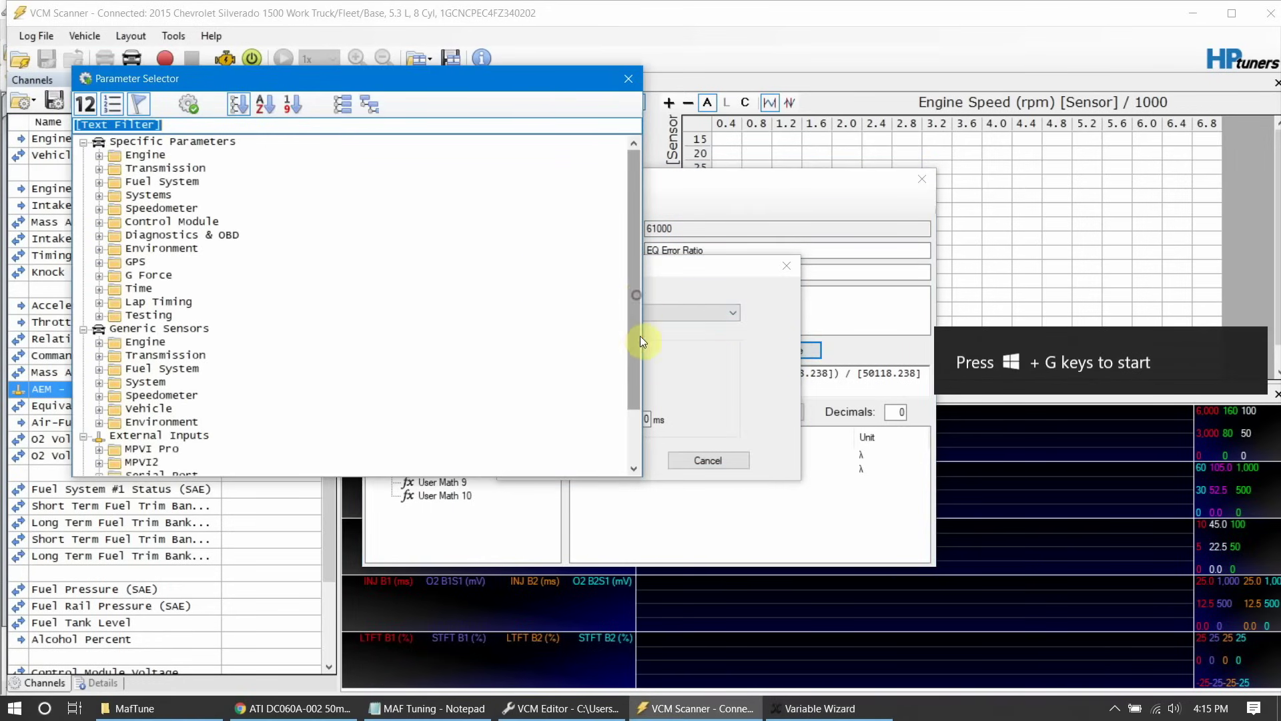
pyautogui.click(636, 295)
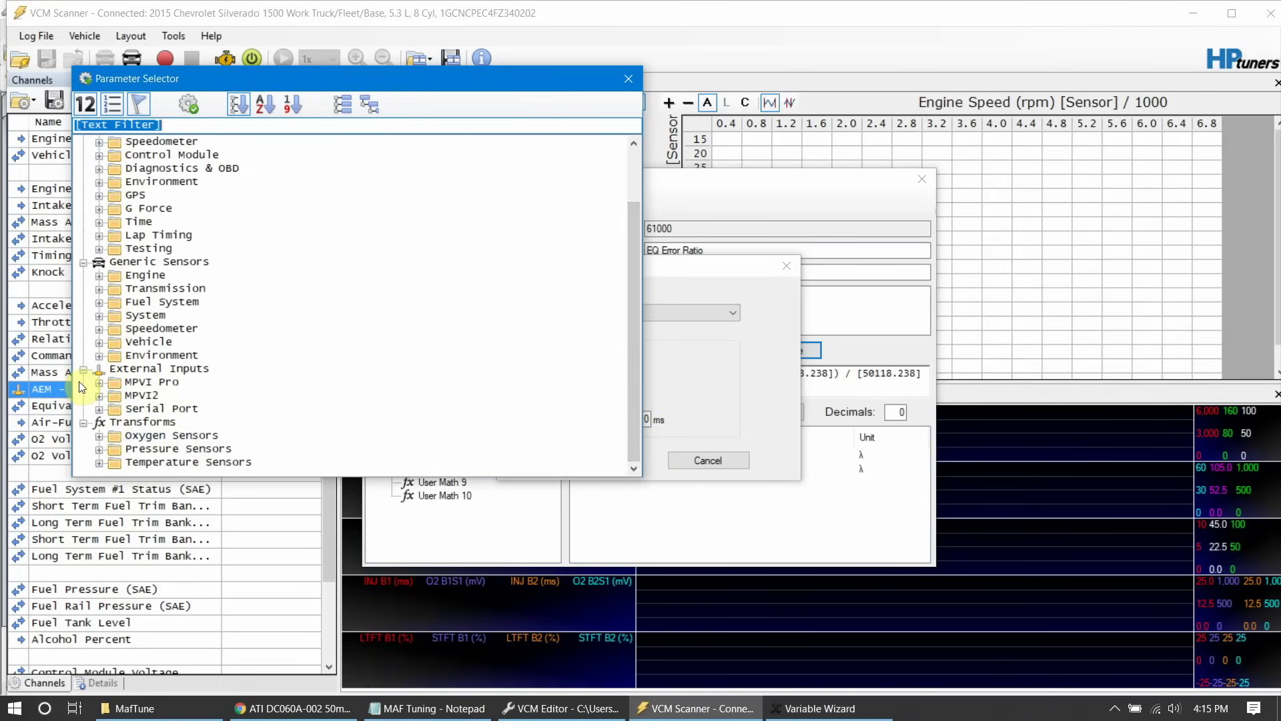
pyautogui.click(99, 408)
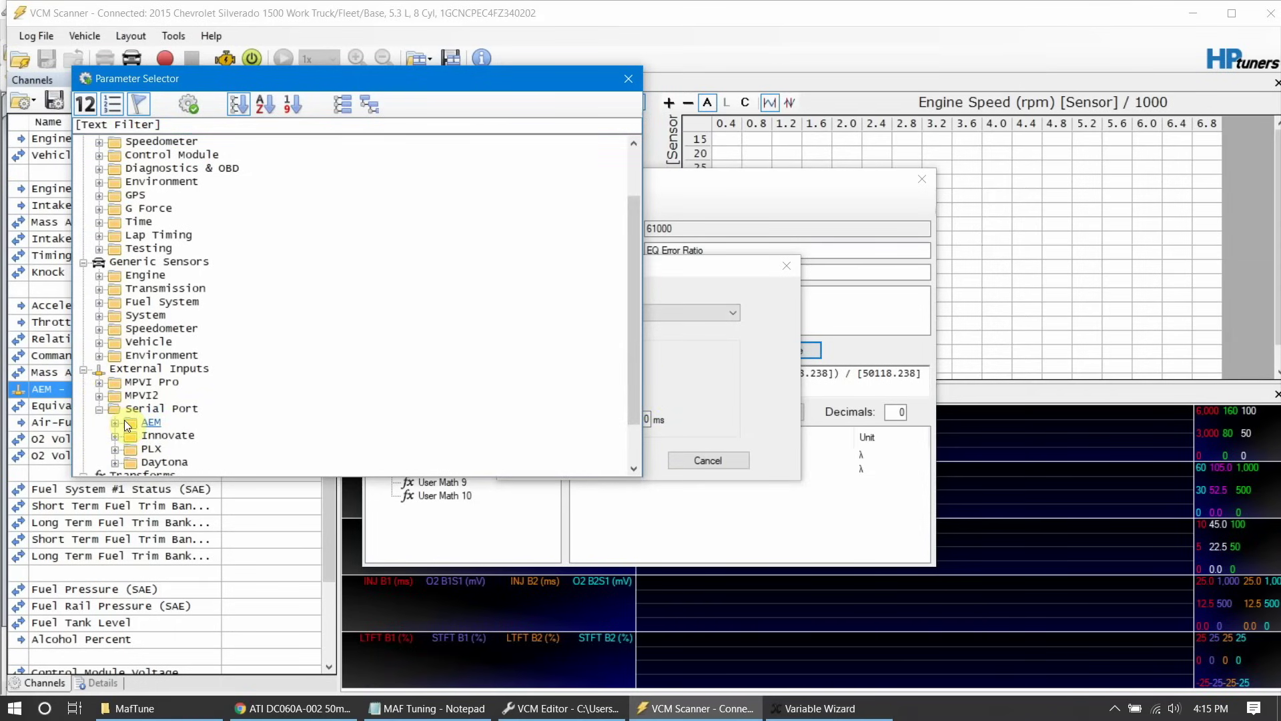
pyautogui.click(116, 421)
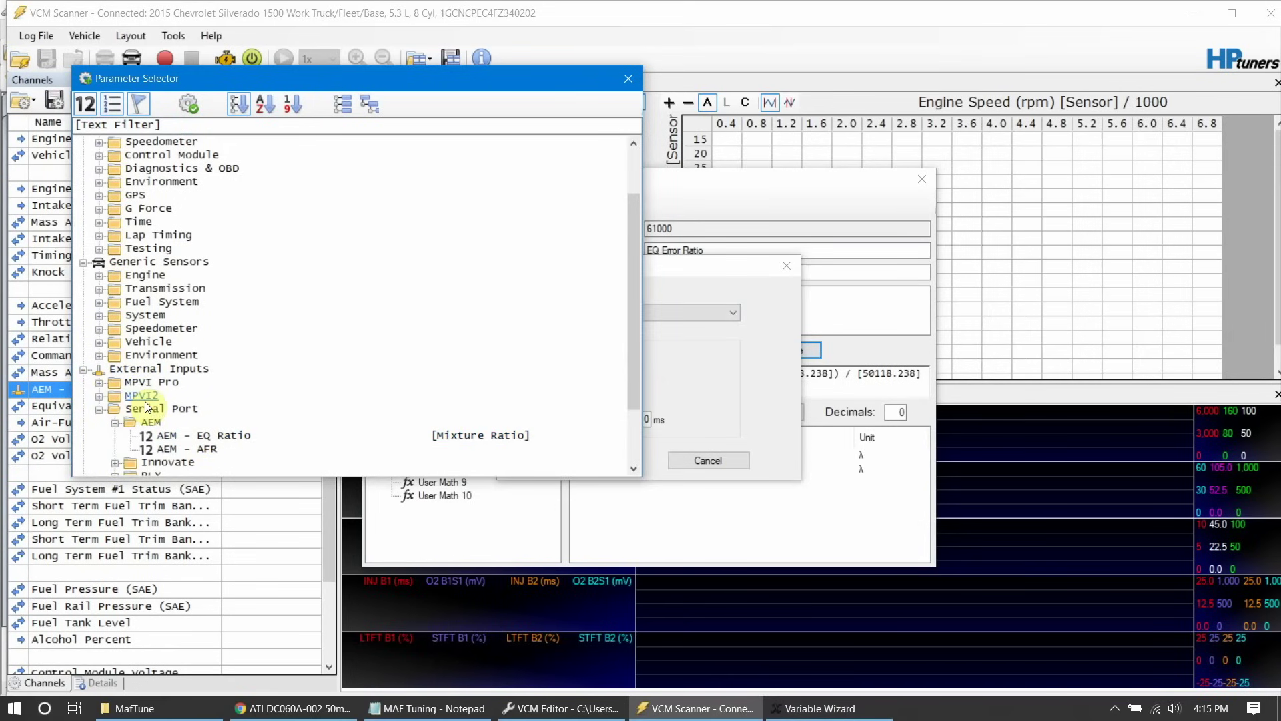
pyautogui.doubleClick(228, 437)
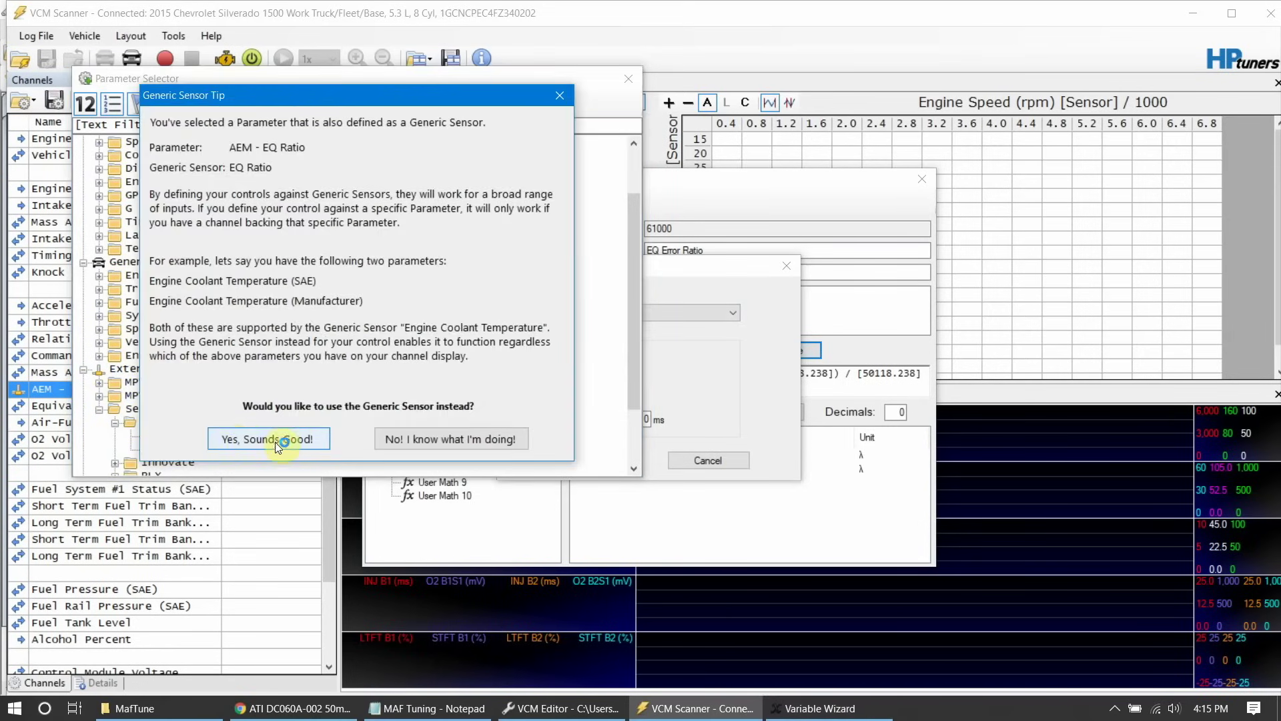
pyautogui.click(275, 439)
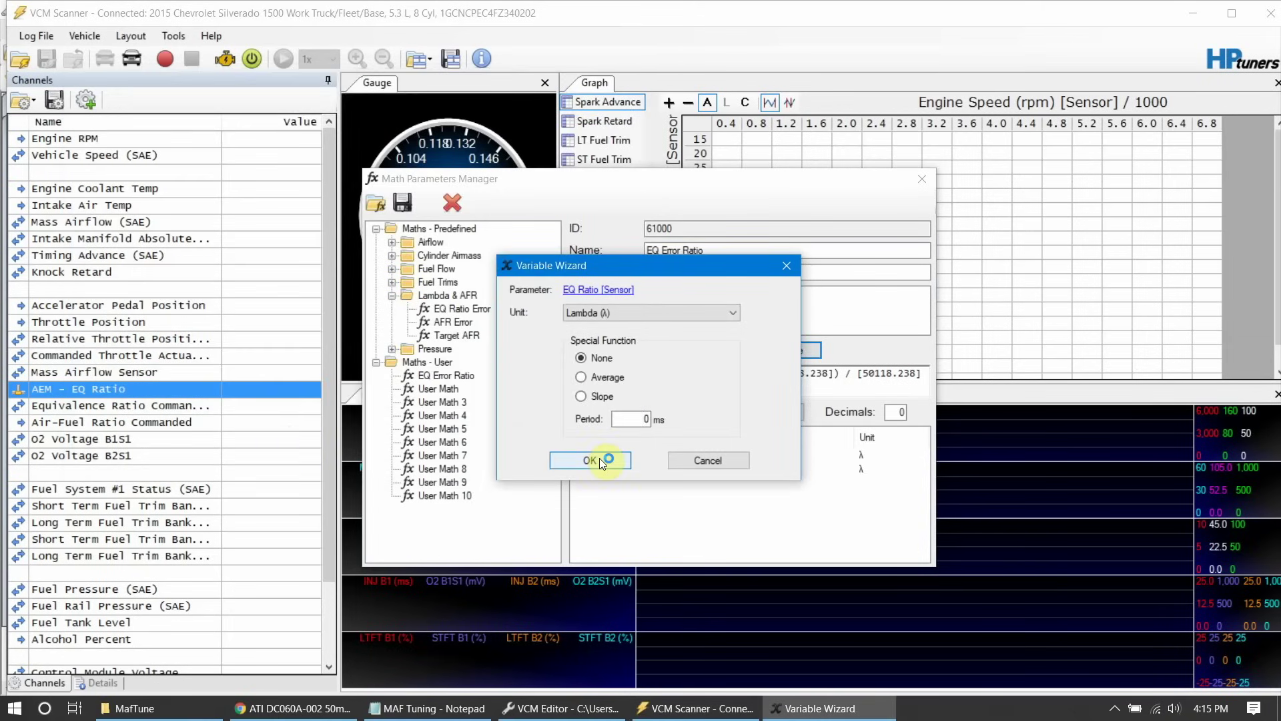
pyautogui.click(599, 458)
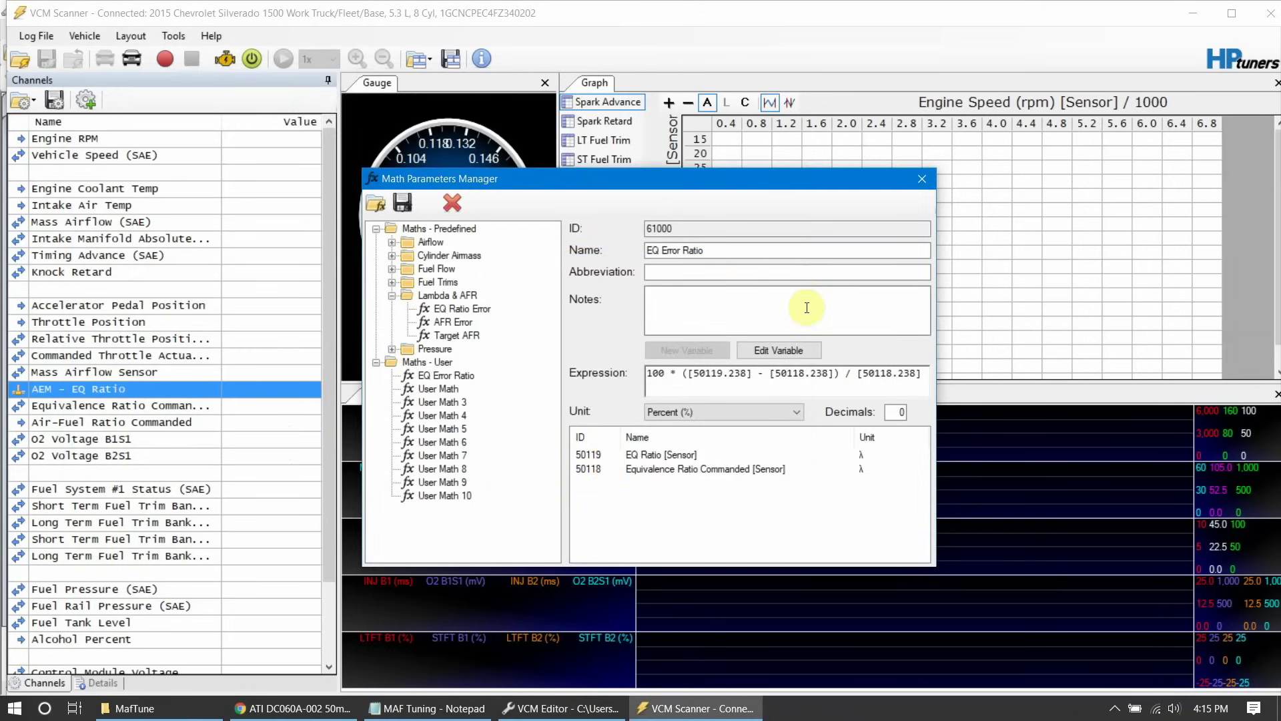
pyautogui.click(509, 278)
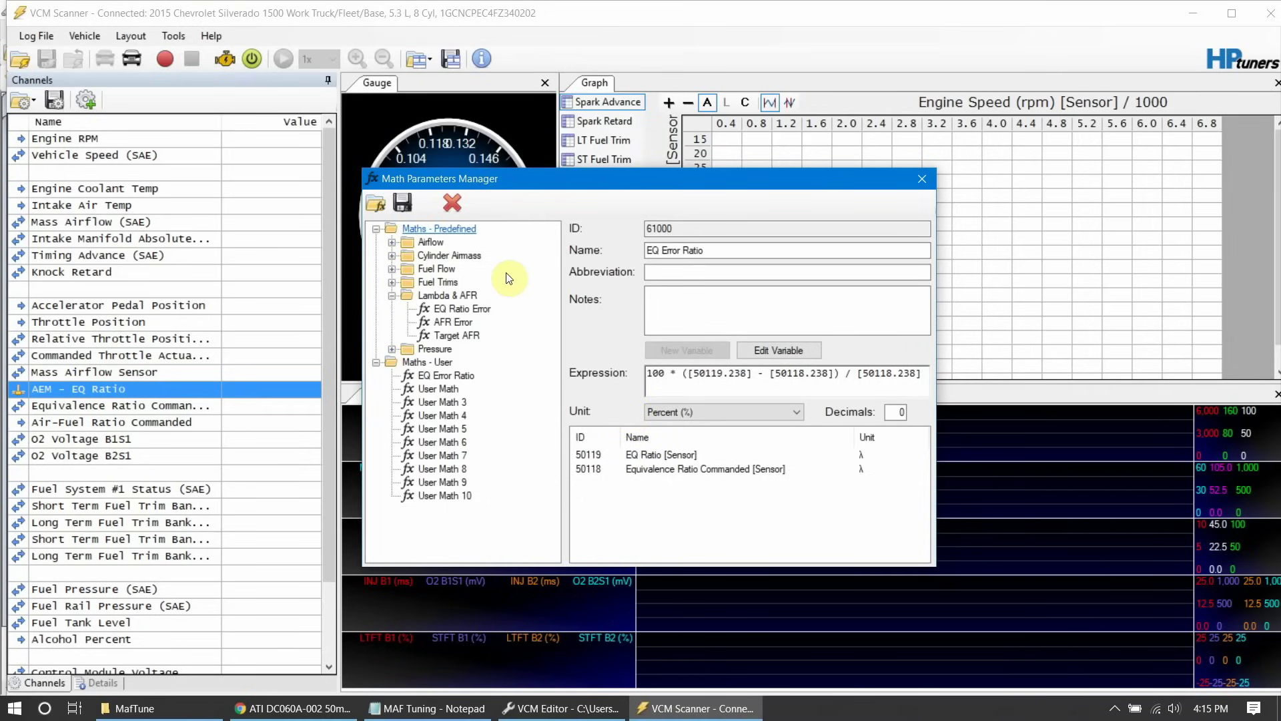
pyautogui.click(921, 180)
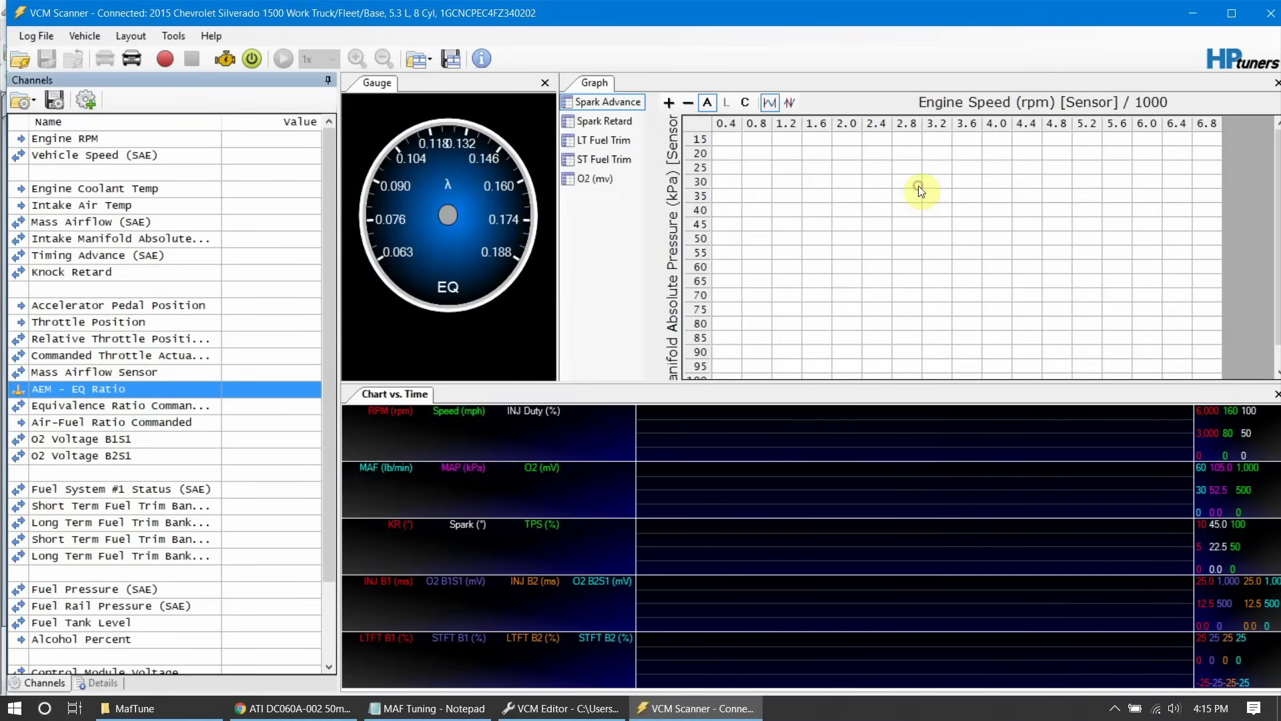
# Add a new table in the graph layout editor and assign the user-defined EQ Error Ratio math as its parameter.
pyautogui.rightClick(595, 194)
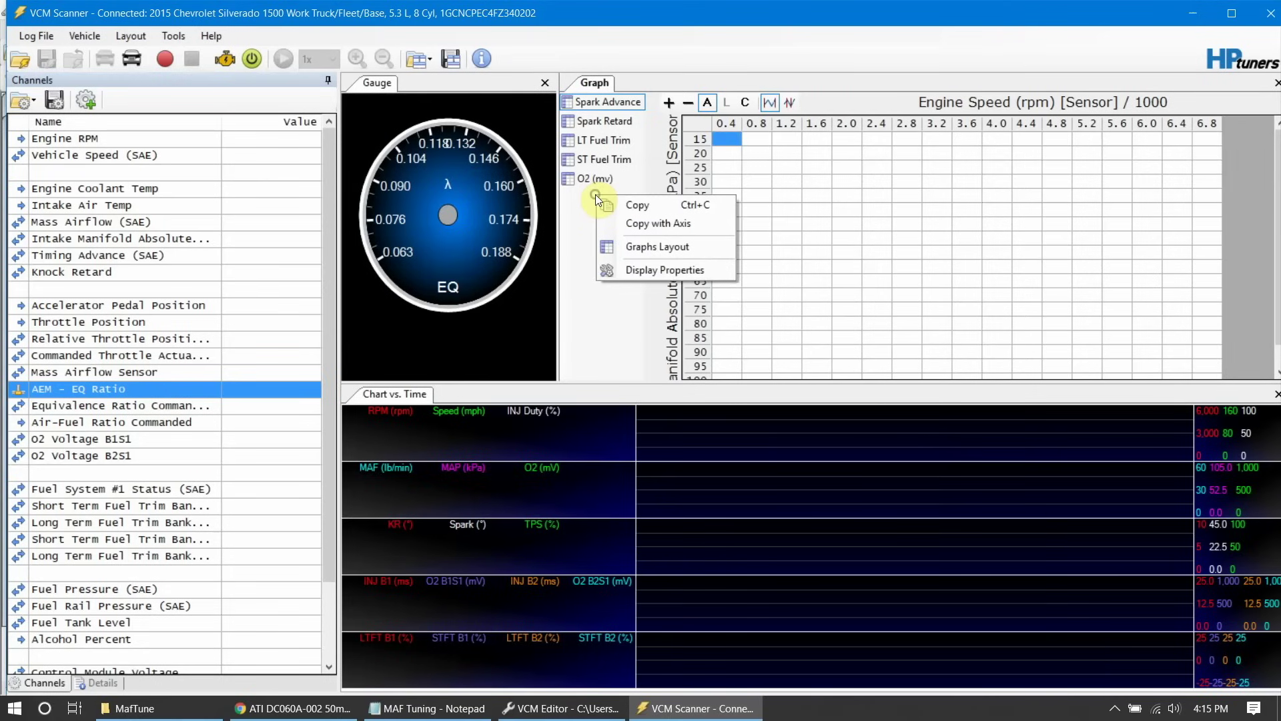
pyautogui.click(612, 251)
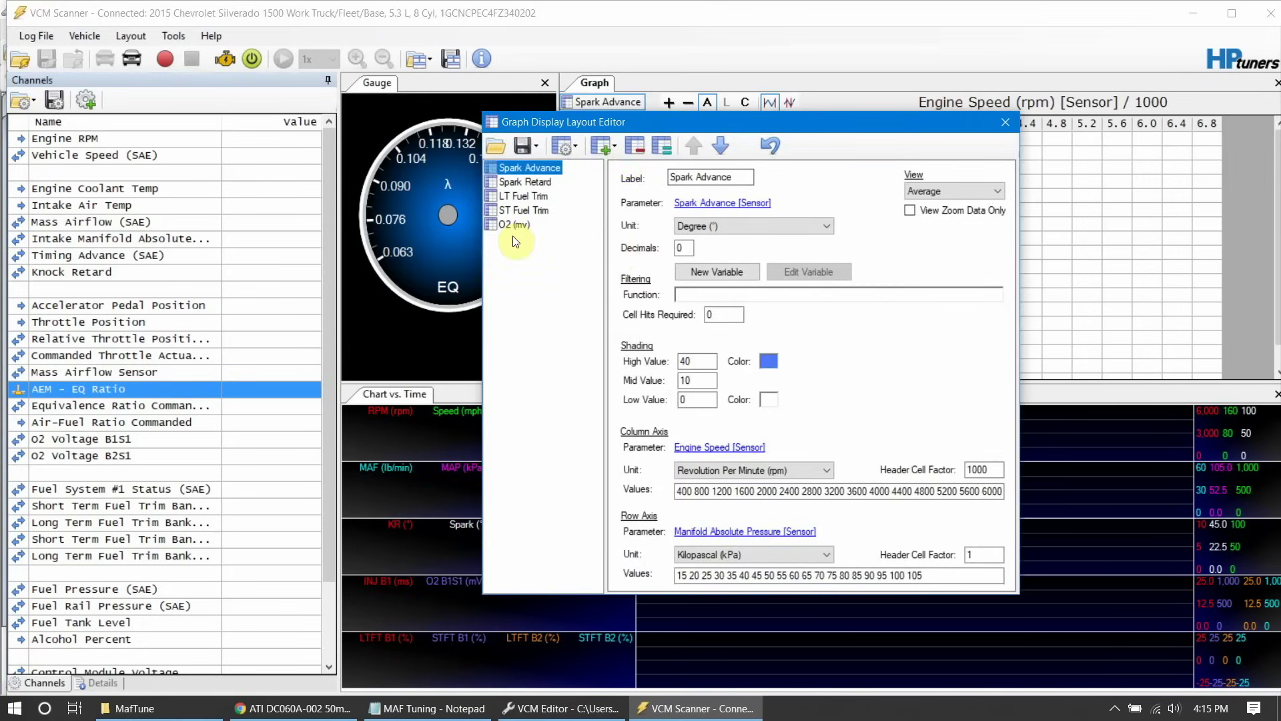
pyautogui.click(599, 144)
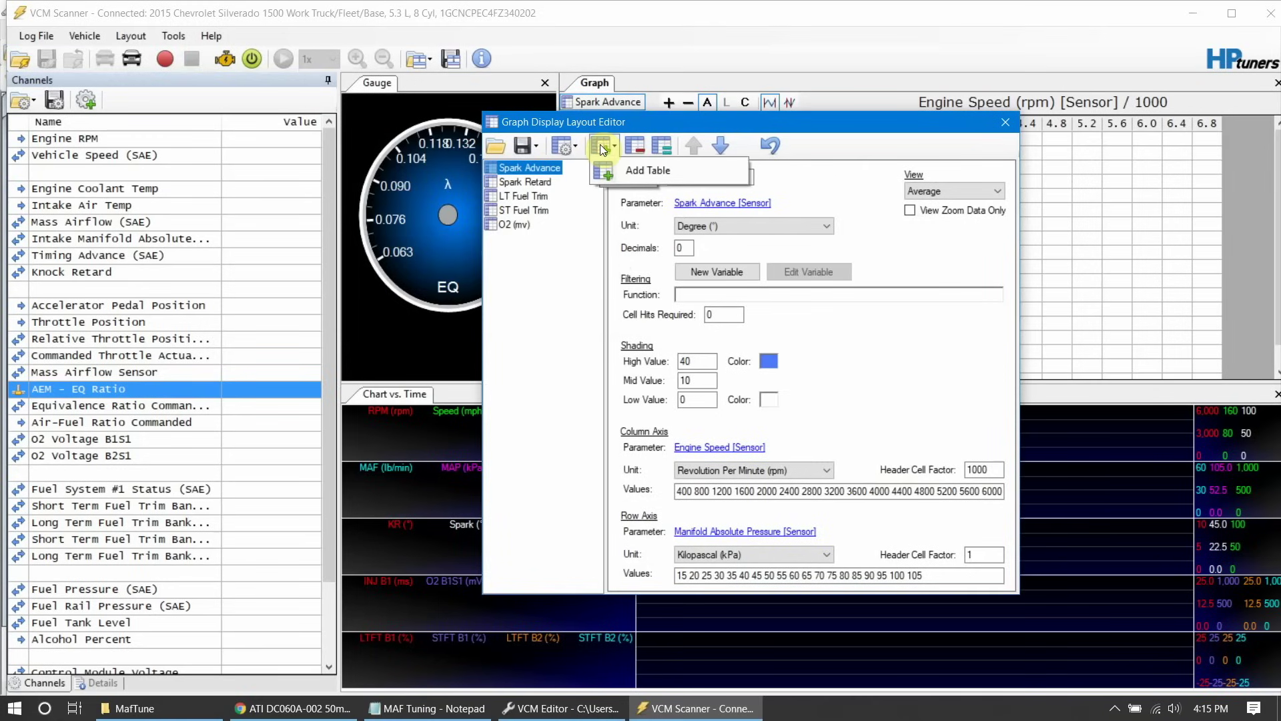
pyautogui.click(616, 167)
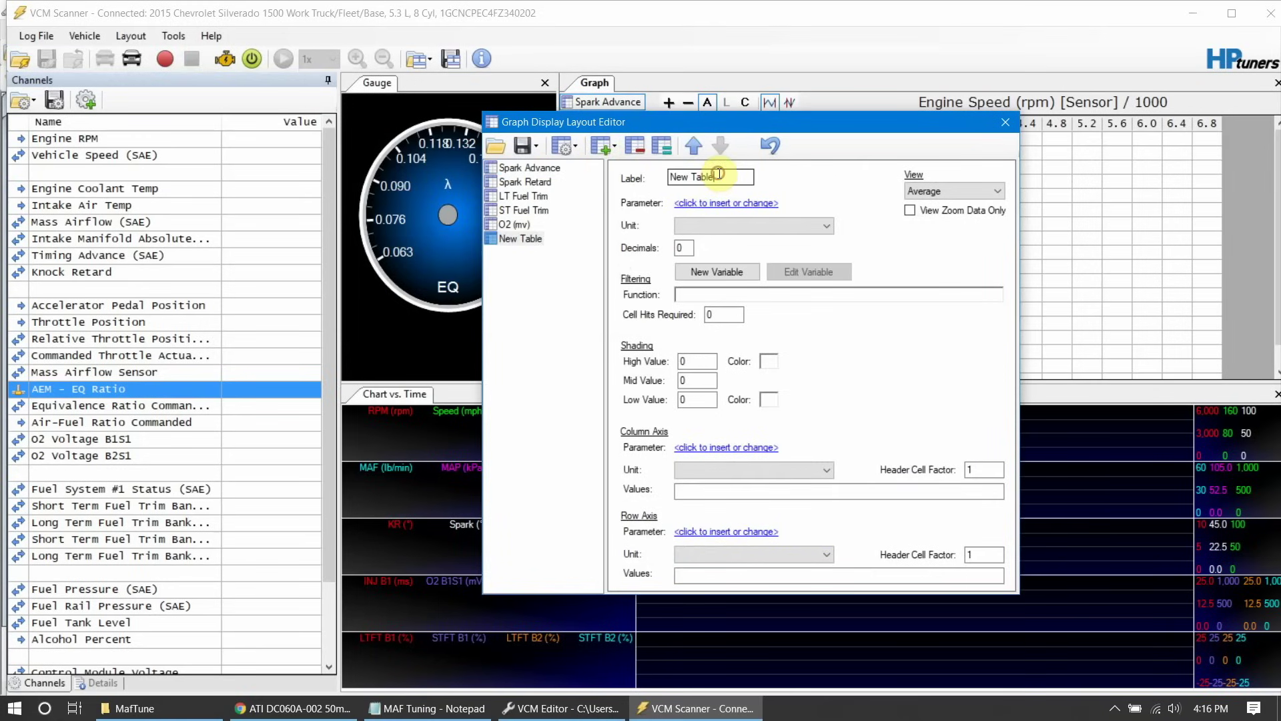
pyautogui.click(727, 203)
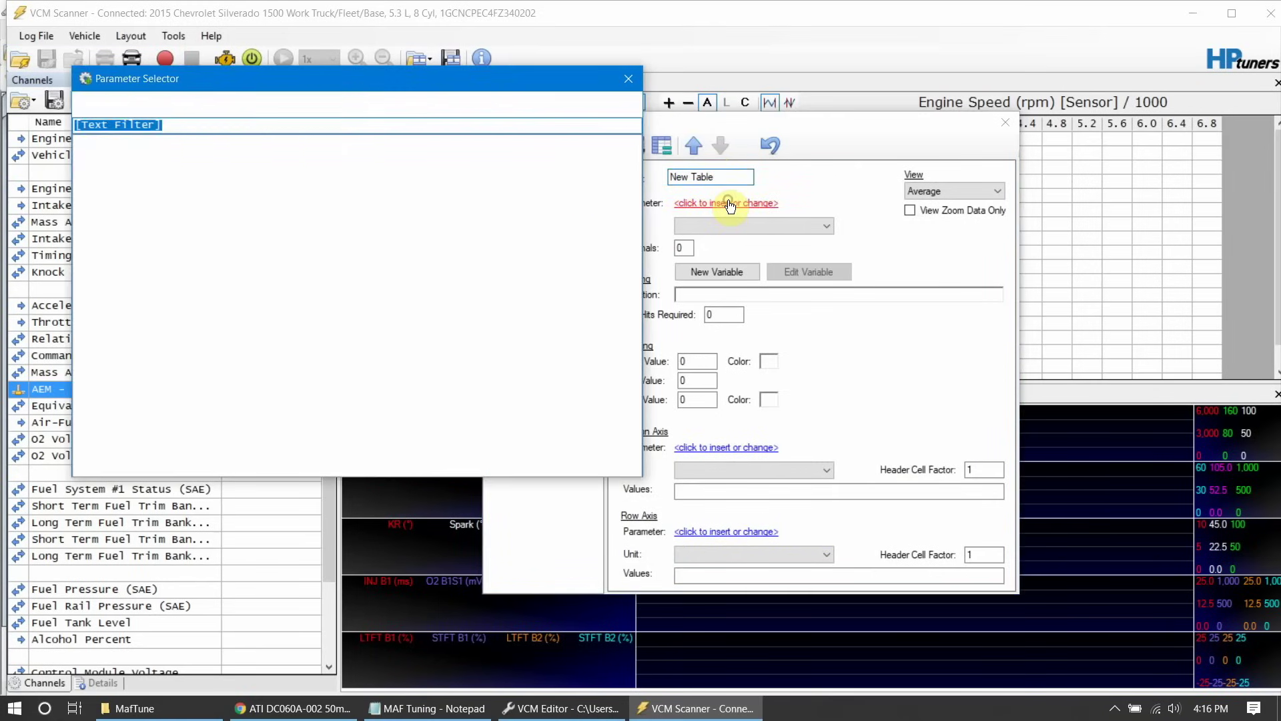
pyautogui.moveTo(637, 184); pyautogui.dragTo(642, 320)
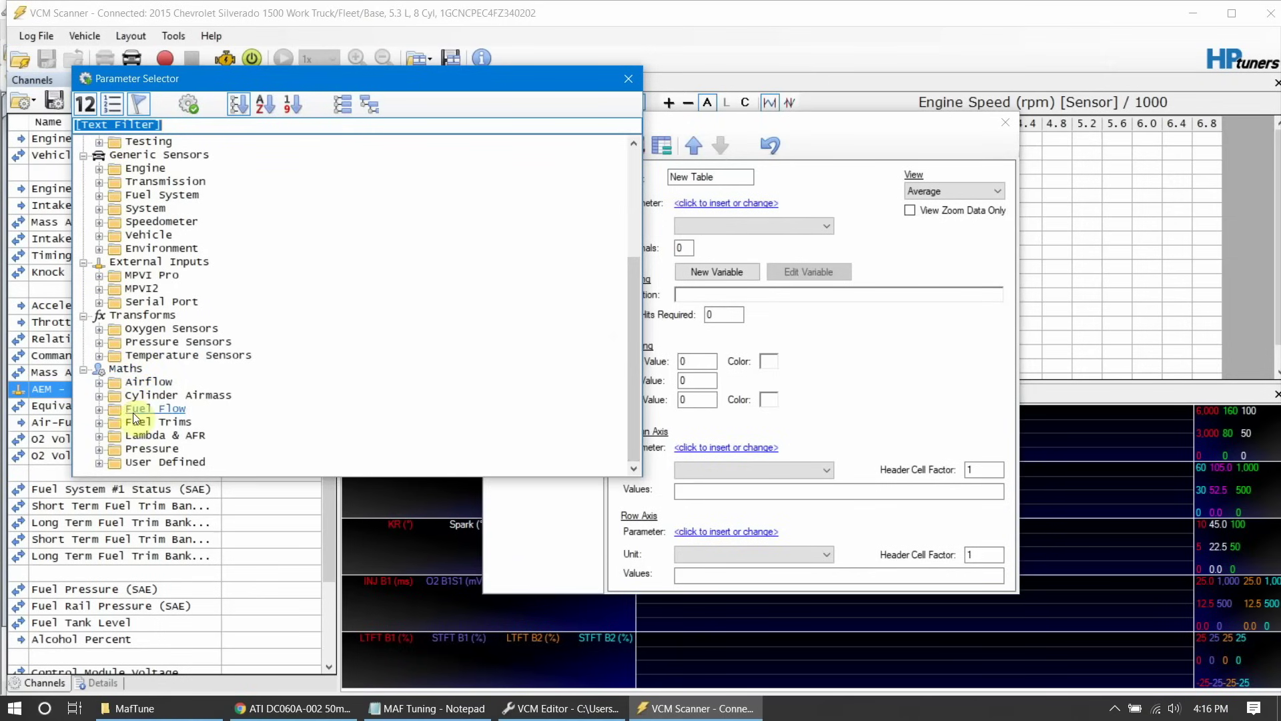
pyautogui.click(102, 464)
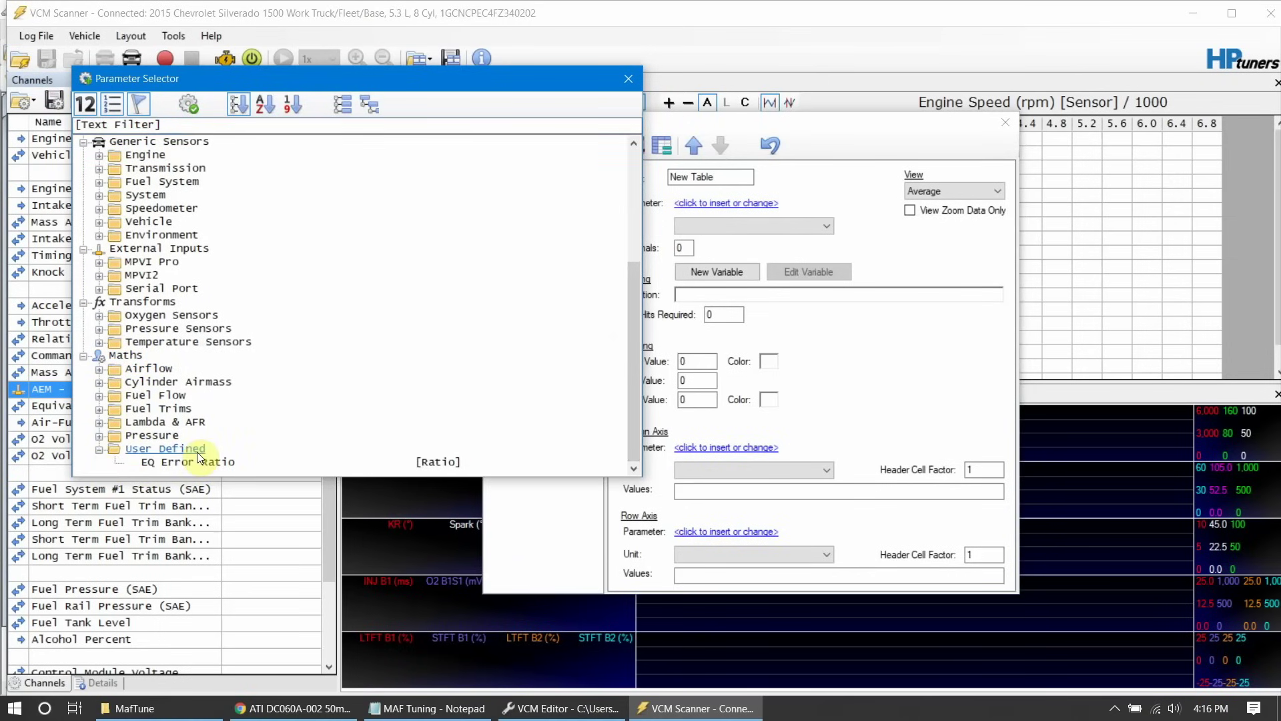
pyautogui.doubleClick(199, 462)
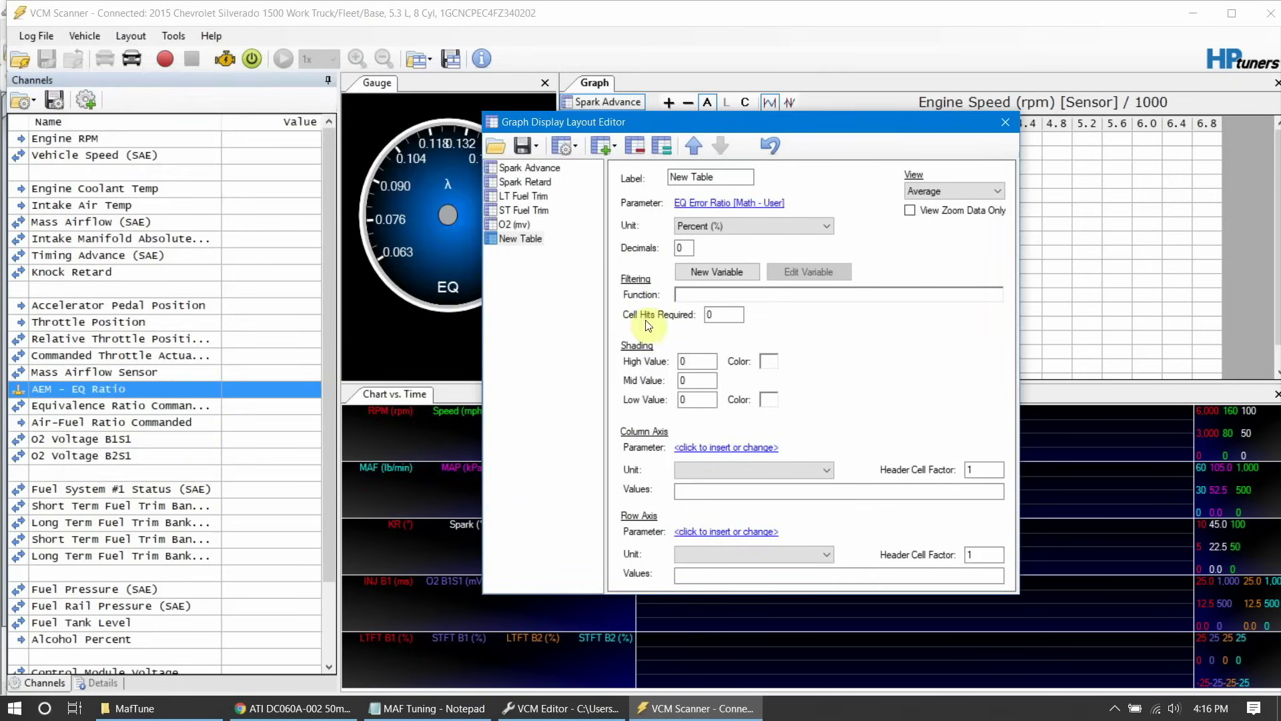
# Set the new table to 2 decimals and 5 required cell hits.
pyautogui.click(706, 225)
pyautogui.doubleClick(682, 251)
pyautogui.write('2')
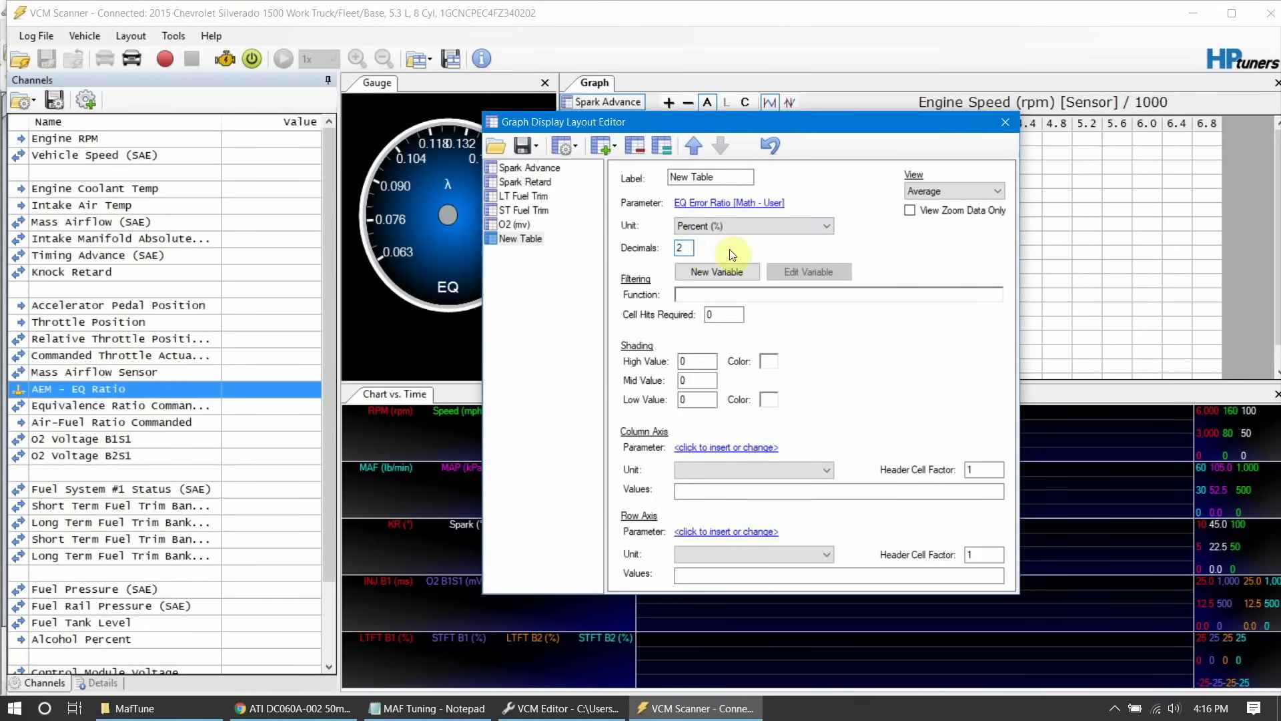
pyautogui.doubleClick(717, 315)
pyautogui.write('5')
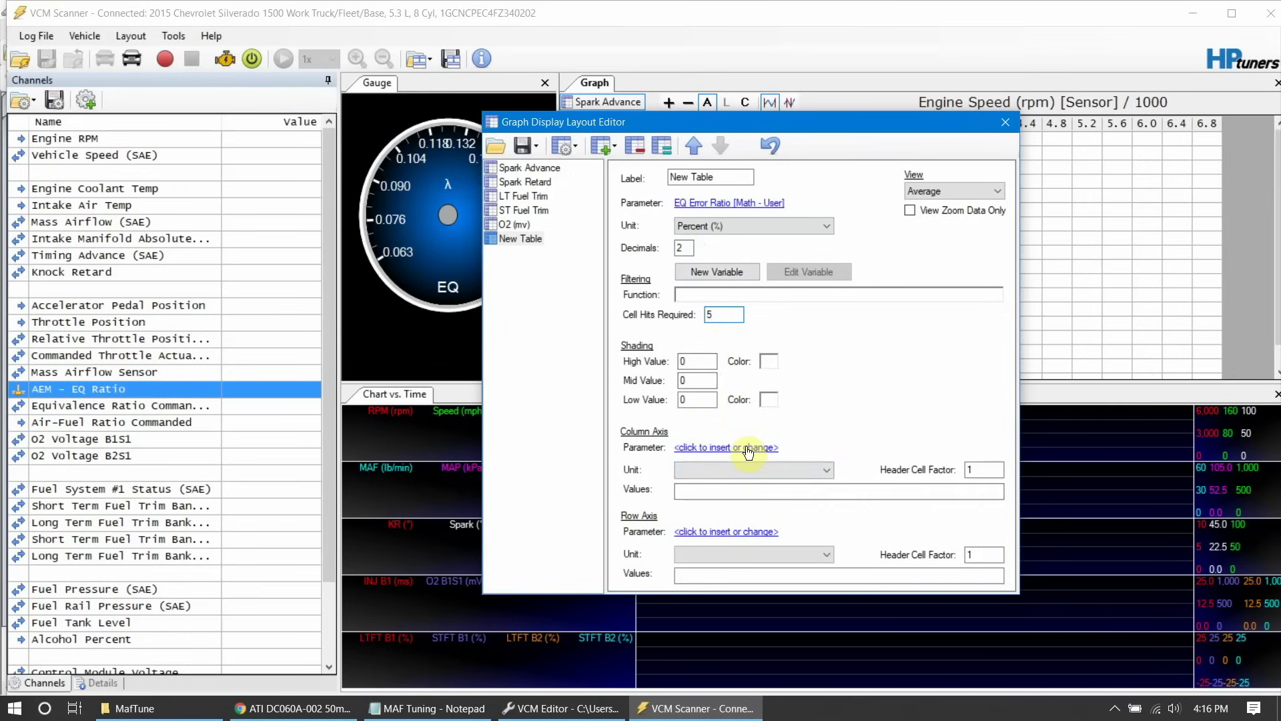
# Switch to VCM Editor and copy the column axis values of the MAF Airflow vs. Output Frequency table.
pyautogui.click(555, 709)
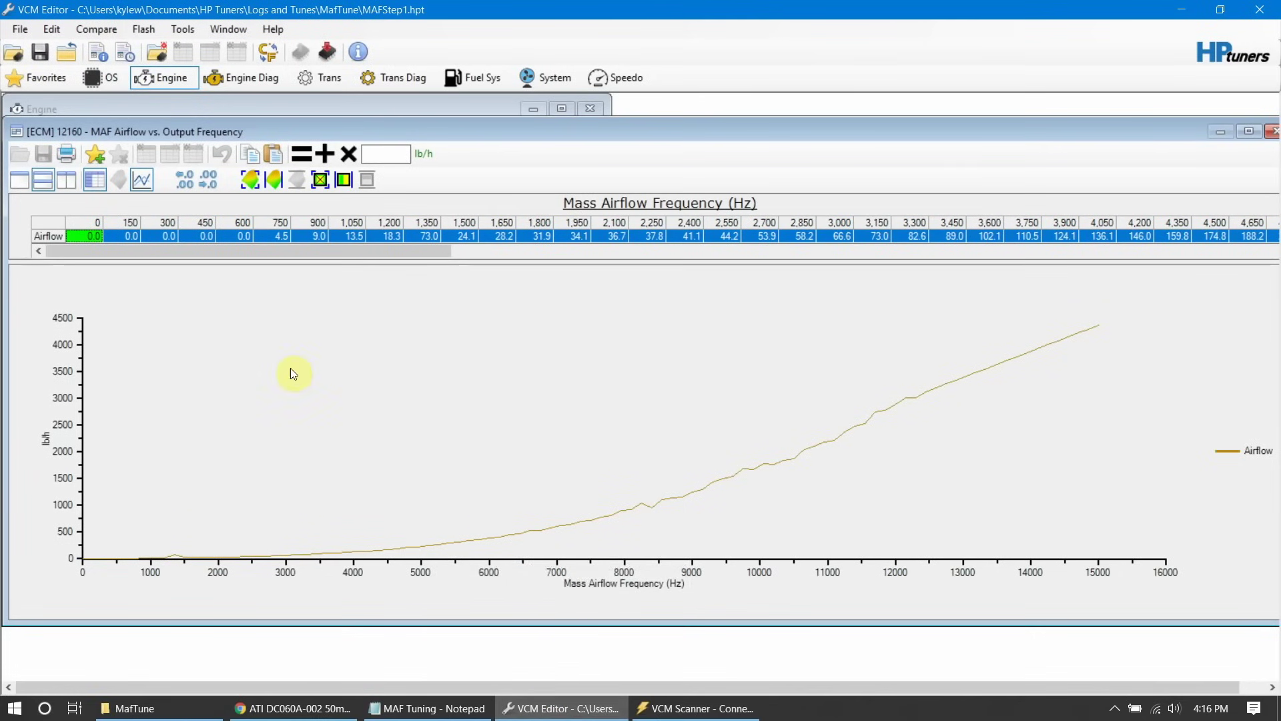
pyautogui.rightClick(51, 227)
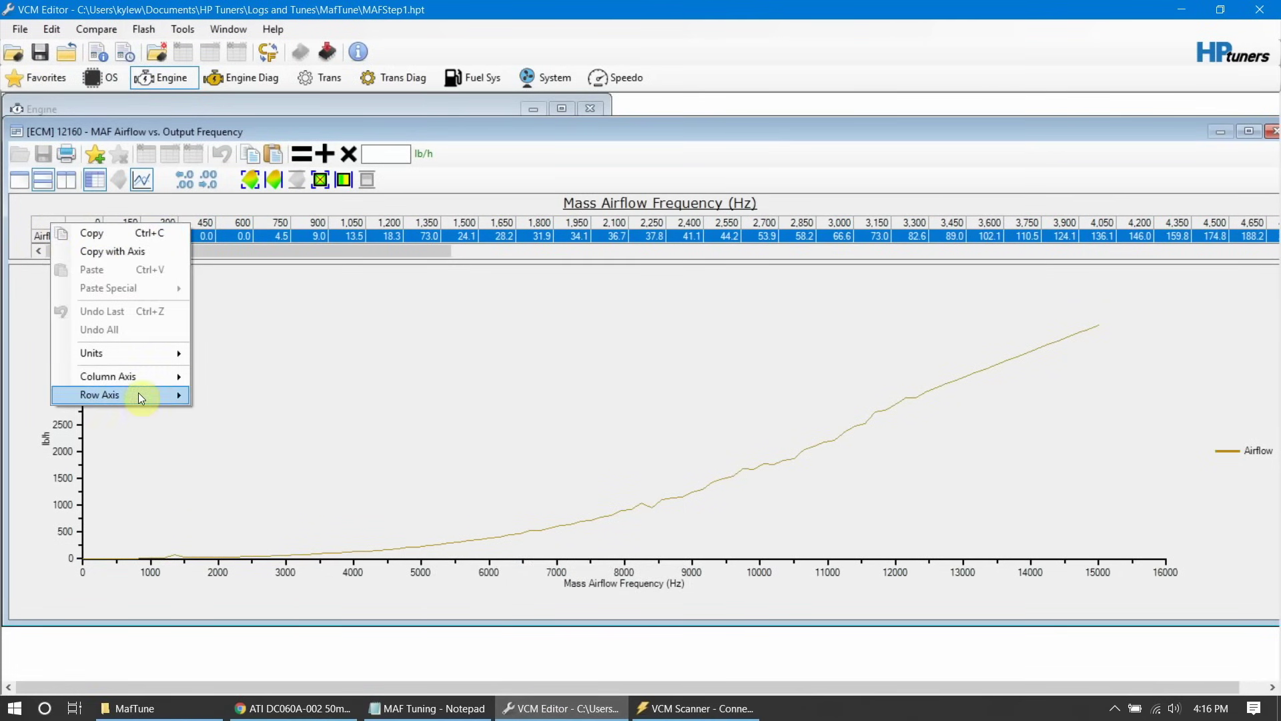
pyautogui.moveTo(138, 375)
pyautogui.click(278, 382)
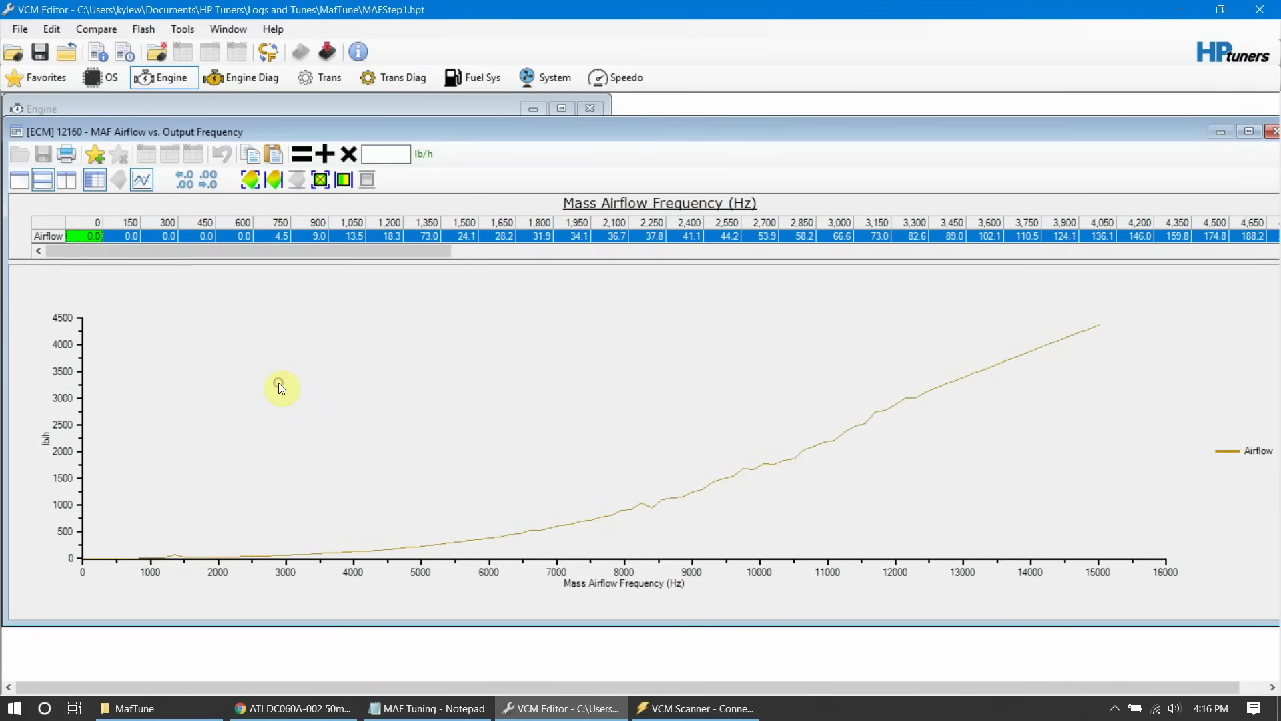
# Back in VCM Scanner, set the column axis to the generic Mass Airflow Frequency sensor and paste the copied frequency values.
pyautogui.click(694, 708)
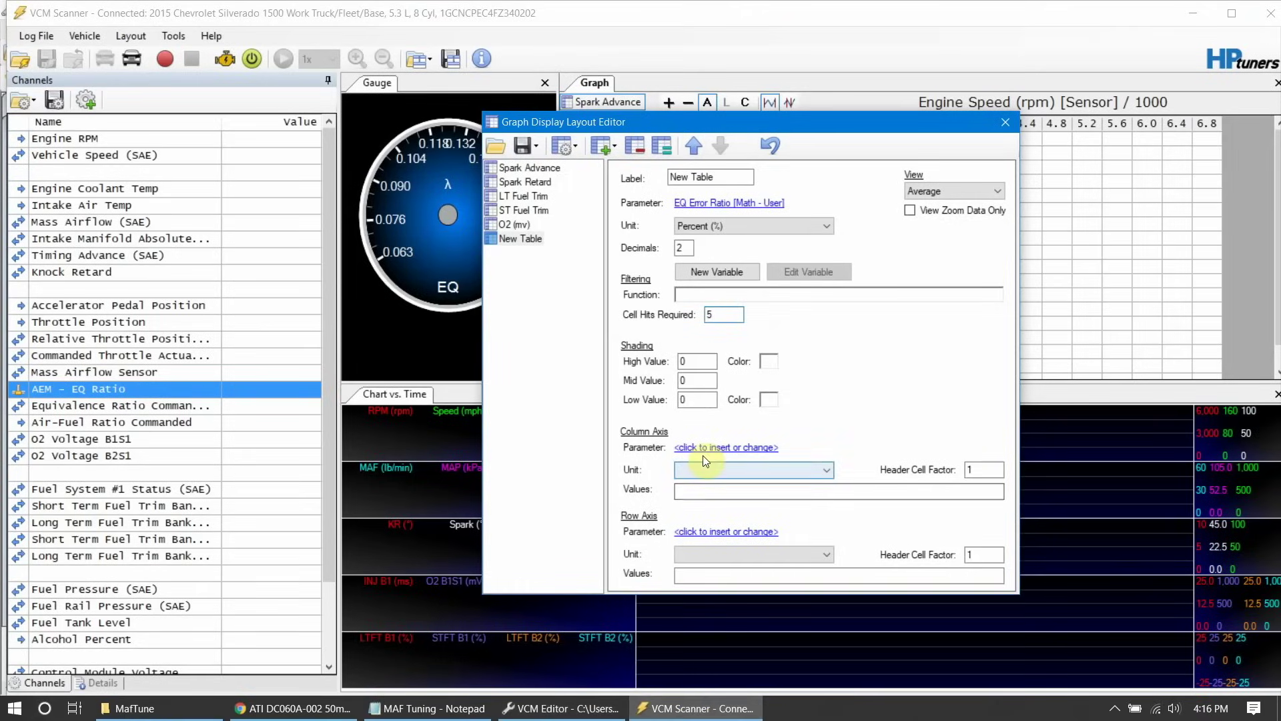
pyautogui.click(746, 454)
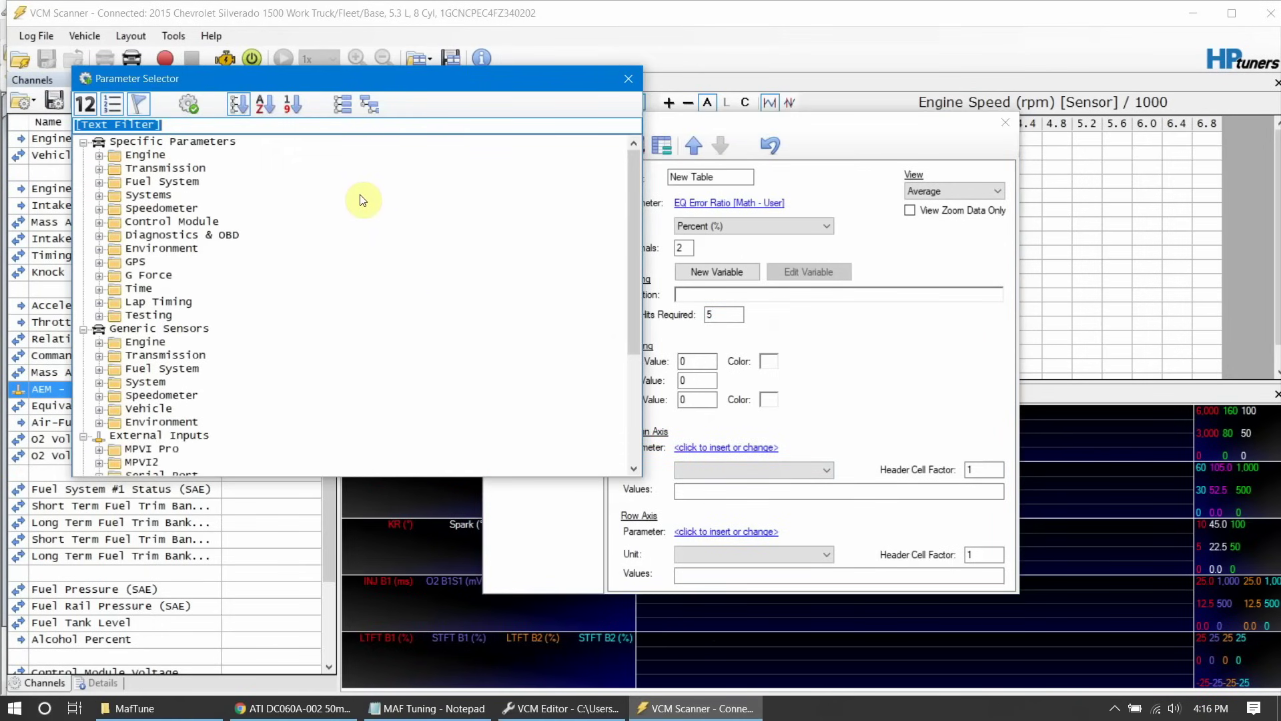
pyautogui.write('mAF')
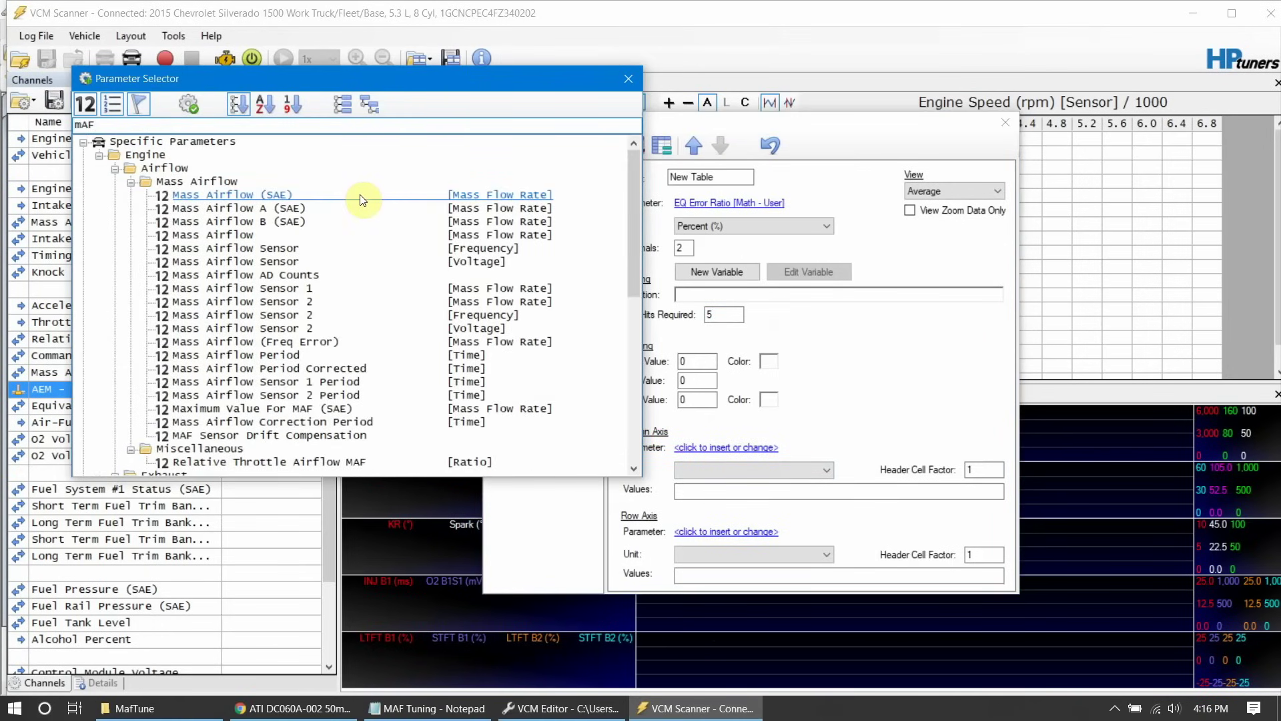
pyautogui.doubleClick(351, 250)
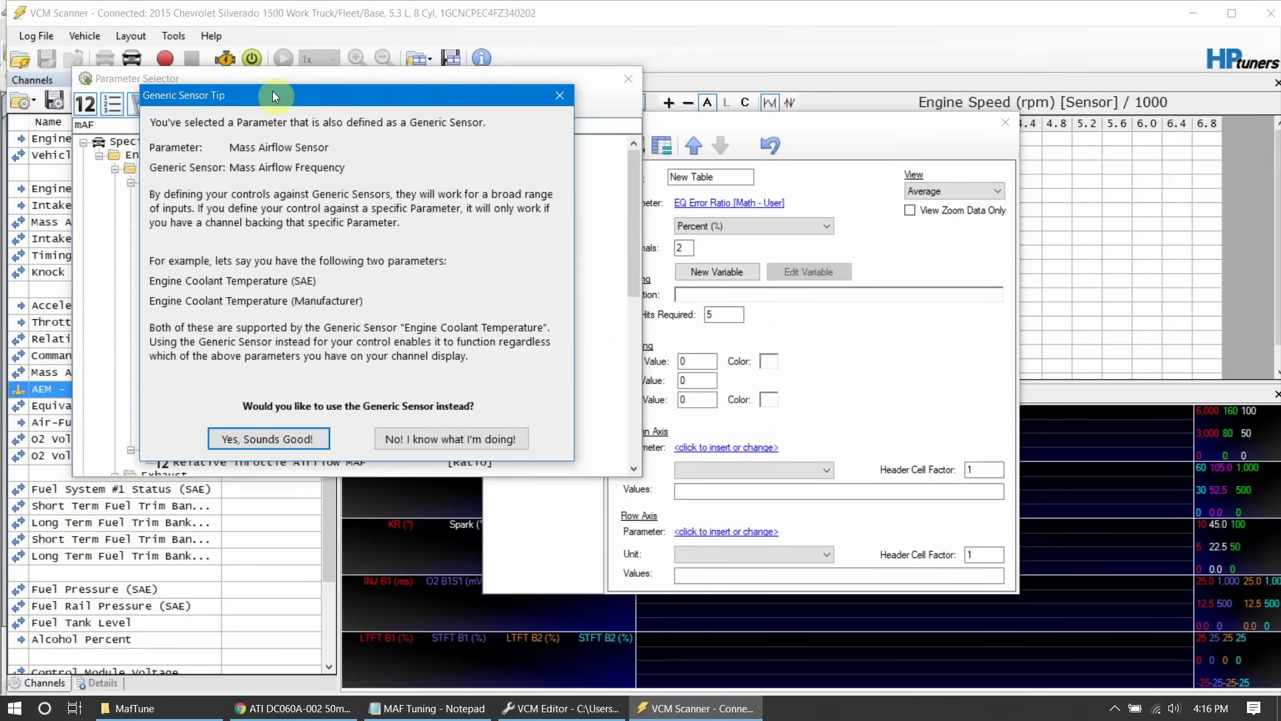
pyautogui.click(292, 433)
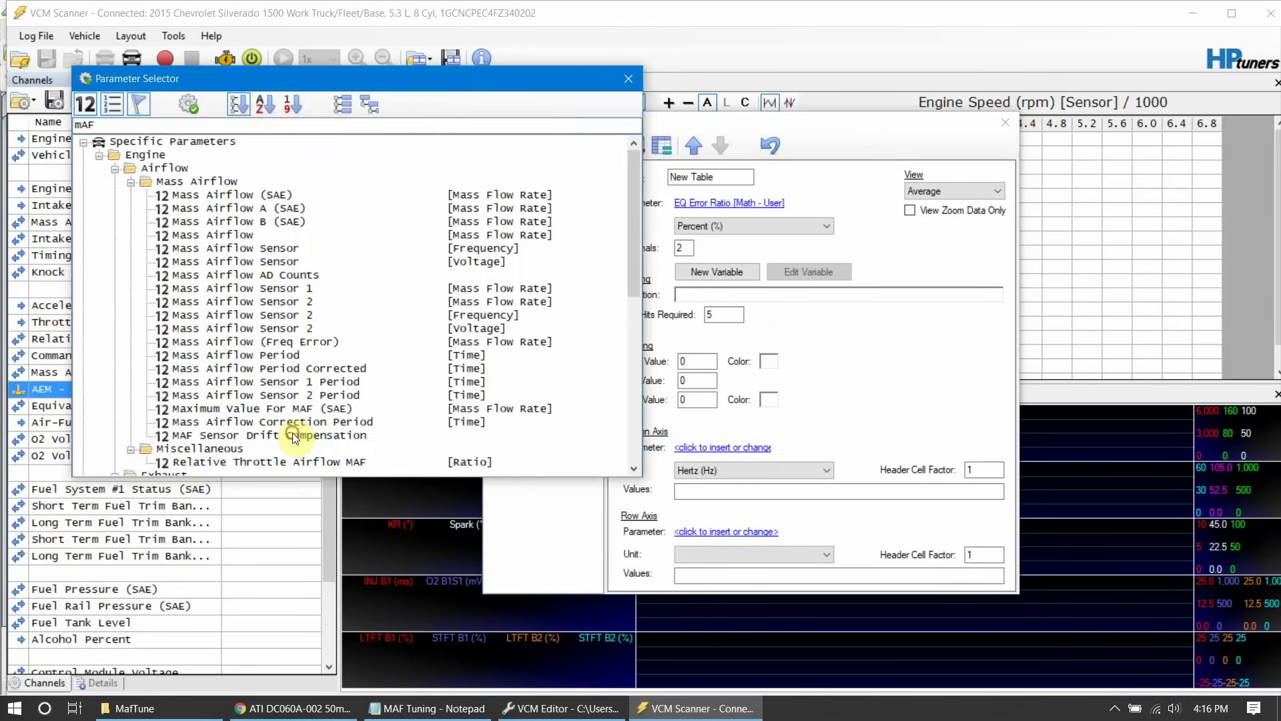
pyautogui.click(719, 492)
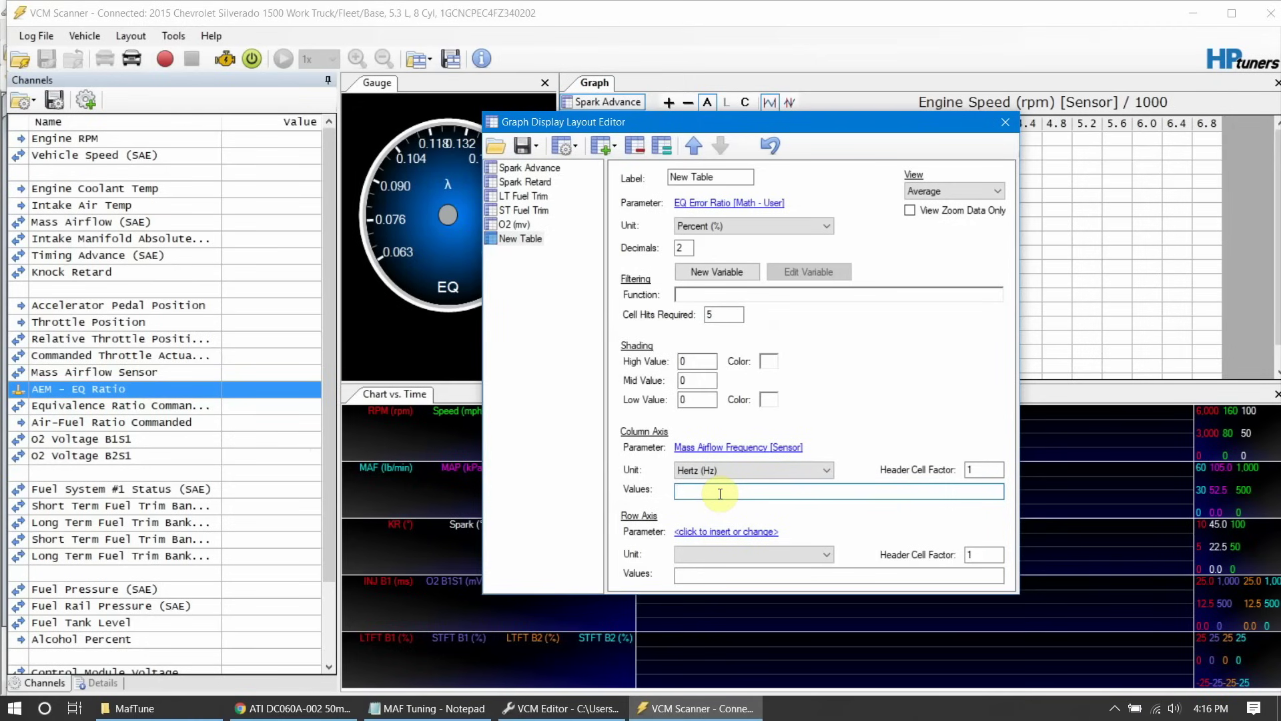
pyautogui.hotkey('ctrl', 'v')
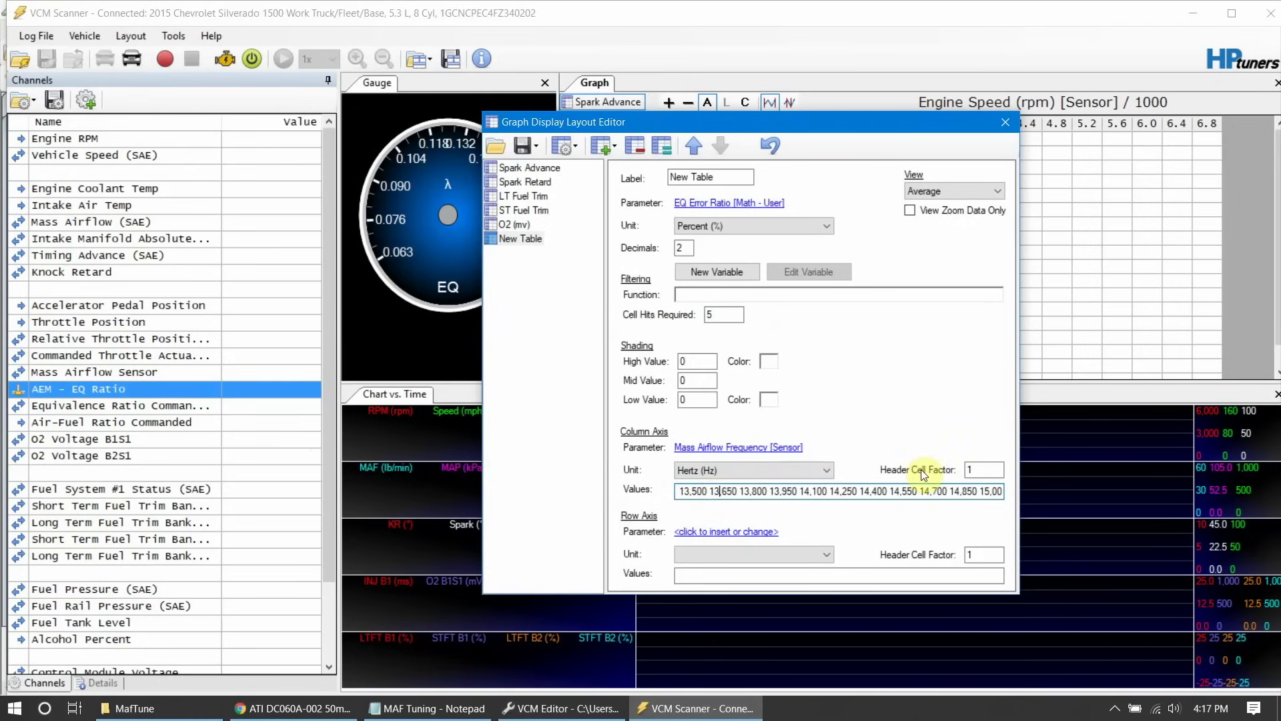
# Save the selected graph as MAFTable.Table in the Graphs folder.
pyautogui.click(531, 146)
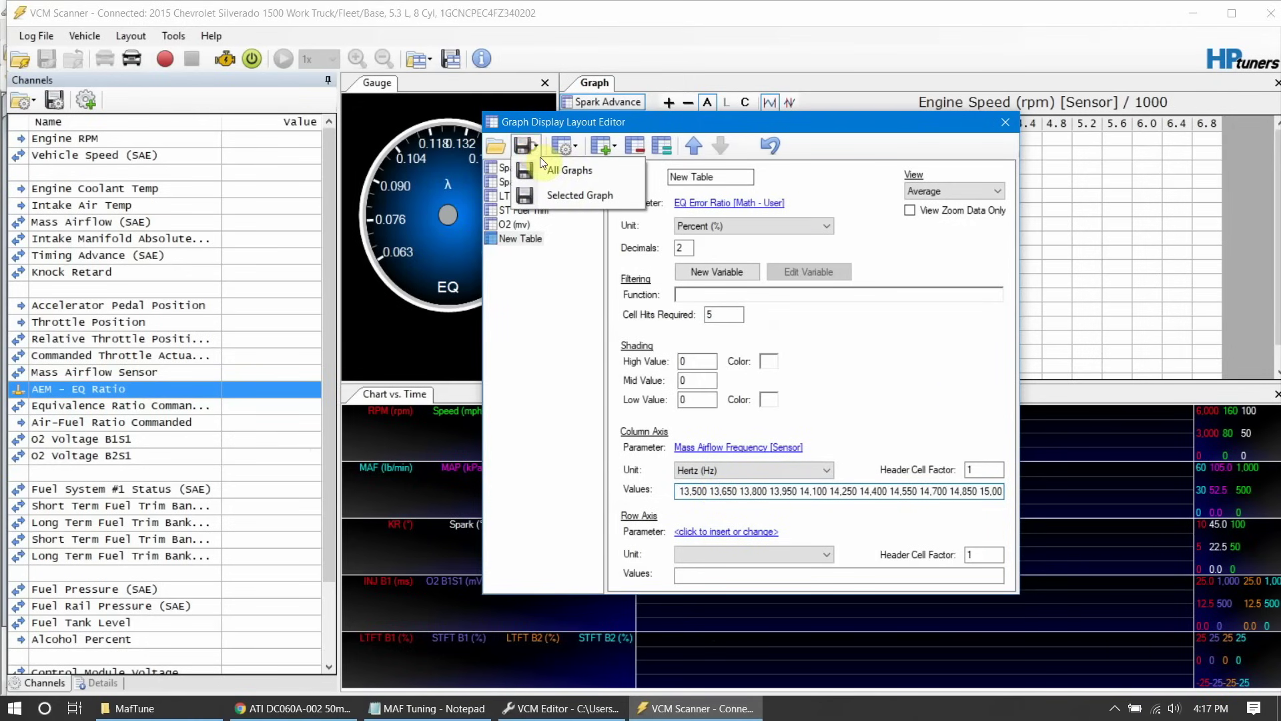
pyautogui.click(560, 197)
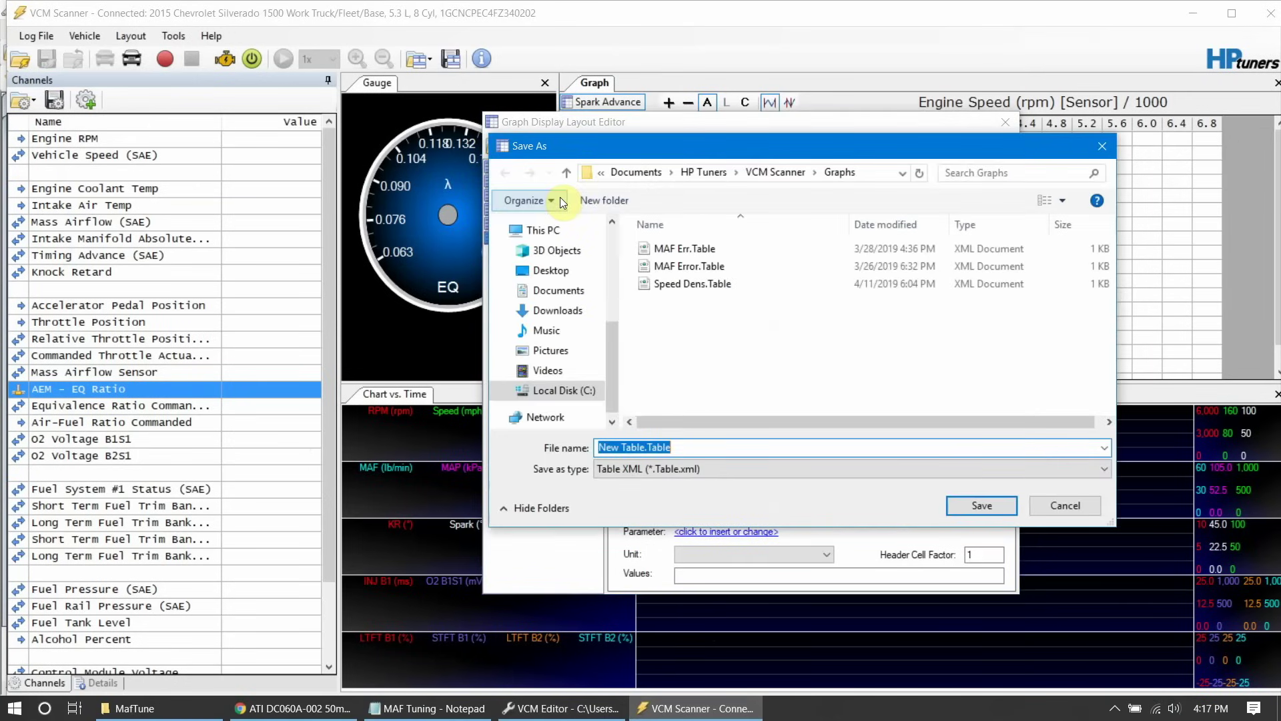
pyautogui.write('MAFTable')
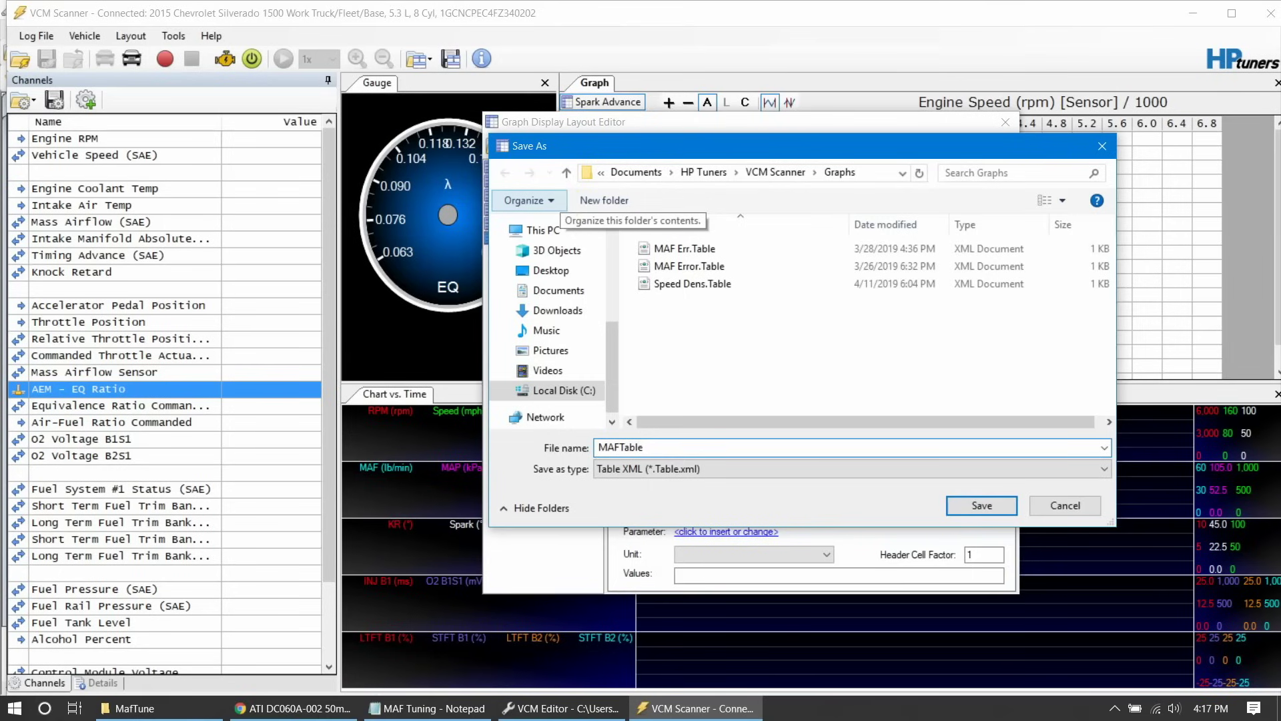
pyautogui.write('.Tabl')
pyautogui.press('Return')
# Label the new table MAF Error and choose Average as its view.
pyautogui.click(724, 175)
pyautogui.tripleClick(726, 185)
pyautogui.write('MAF Error')
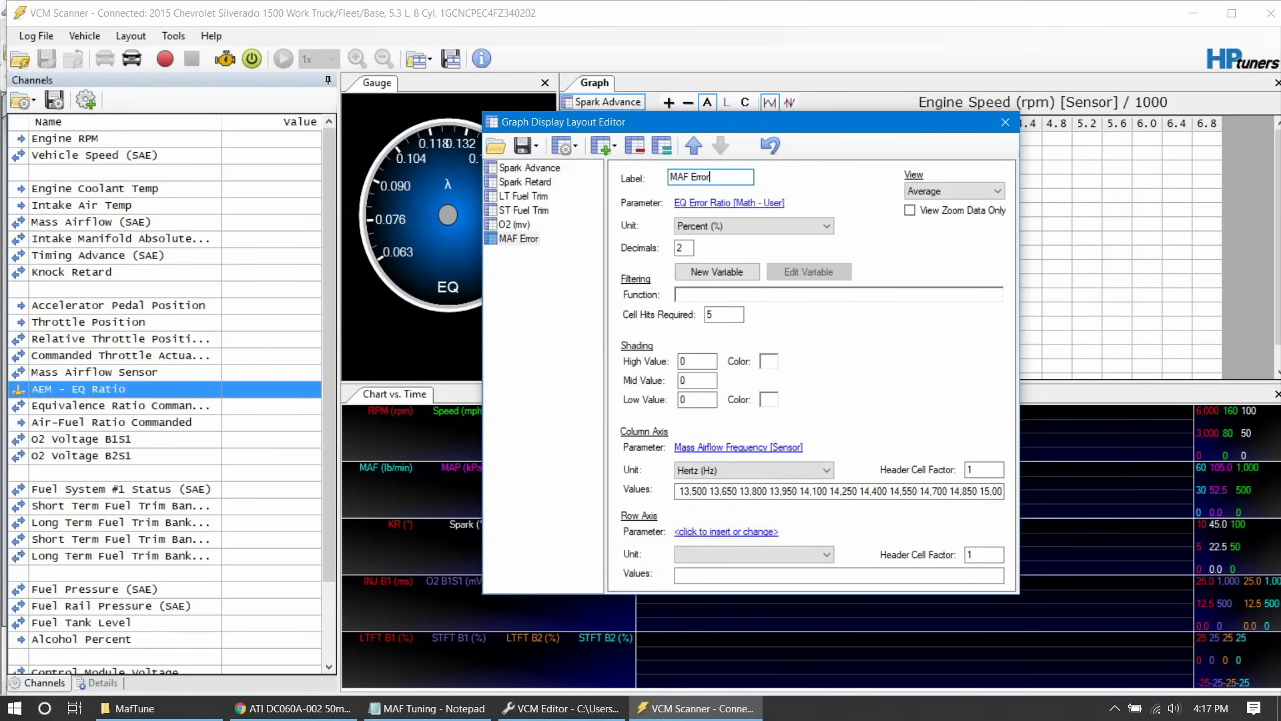
pyautogui.click(928, 193)
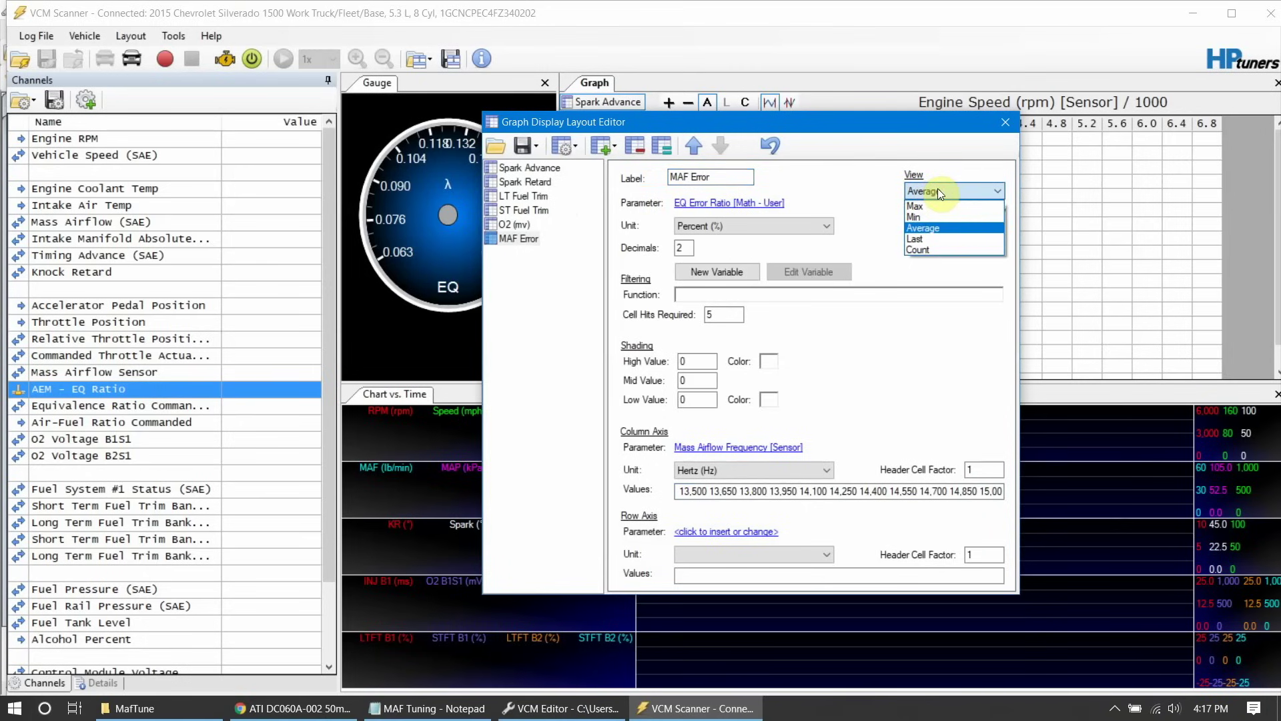
pyautogui.click(926, 227)
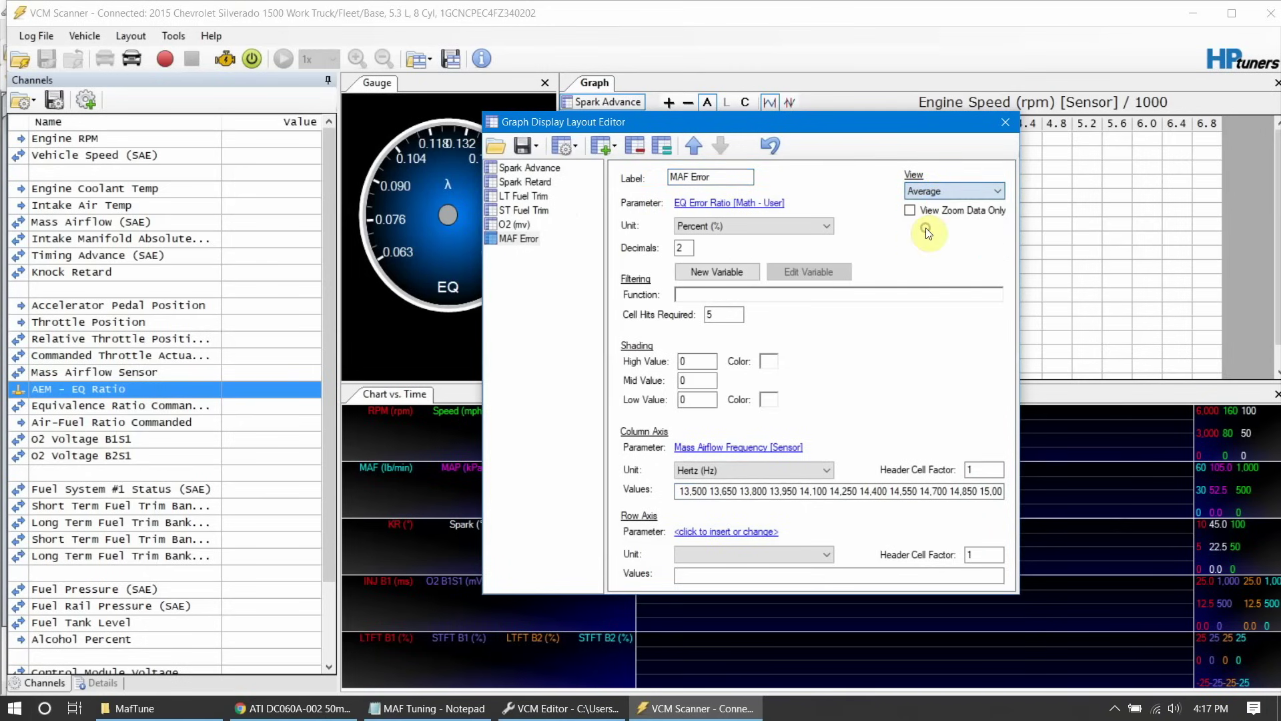
# Save the selected graph as MAF Error.Table and close the graph layout editor.
pyautogui.click(536, 147)
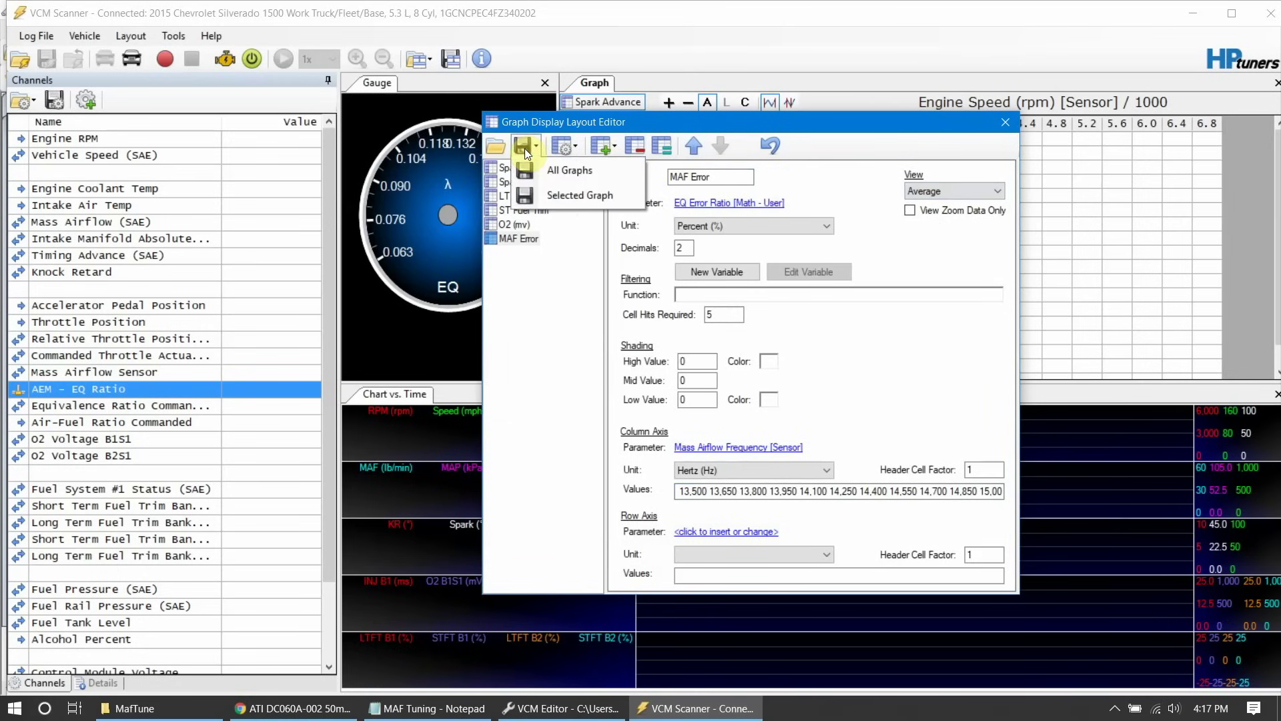
pyautogui.click(573, 190)
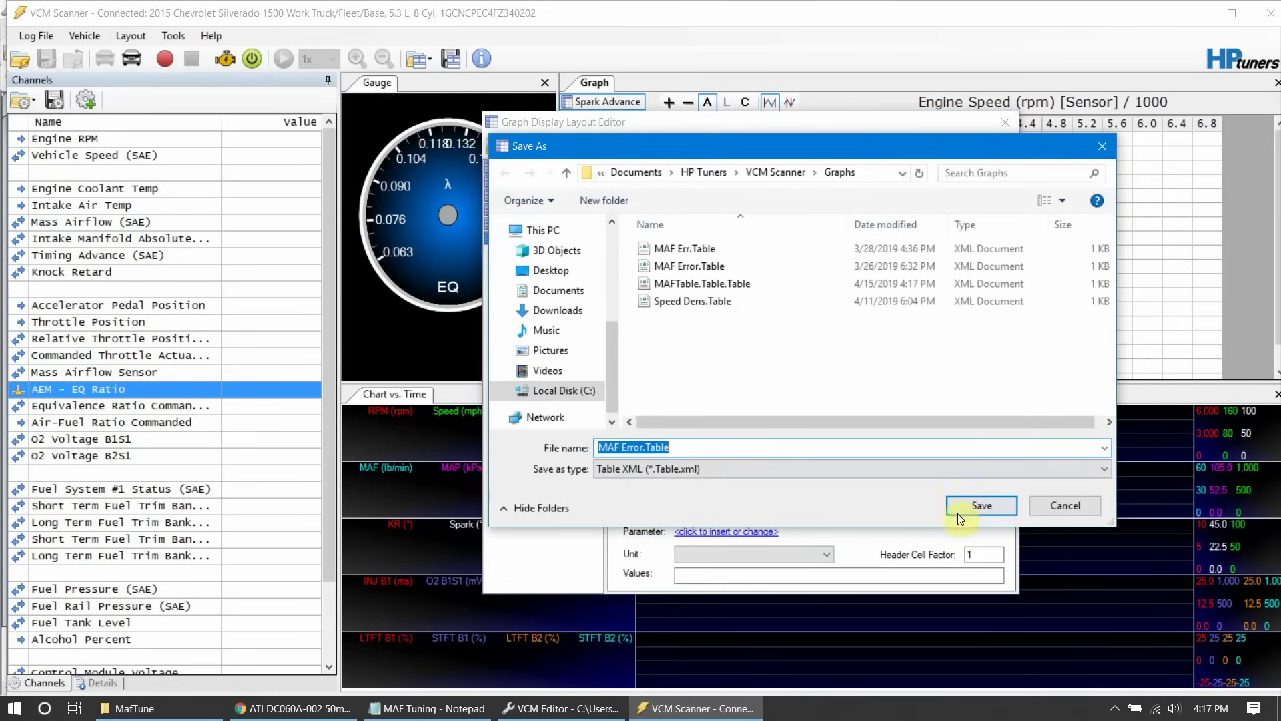
pyautogui.click(987, 507)
pyautogui.click(698, 363)
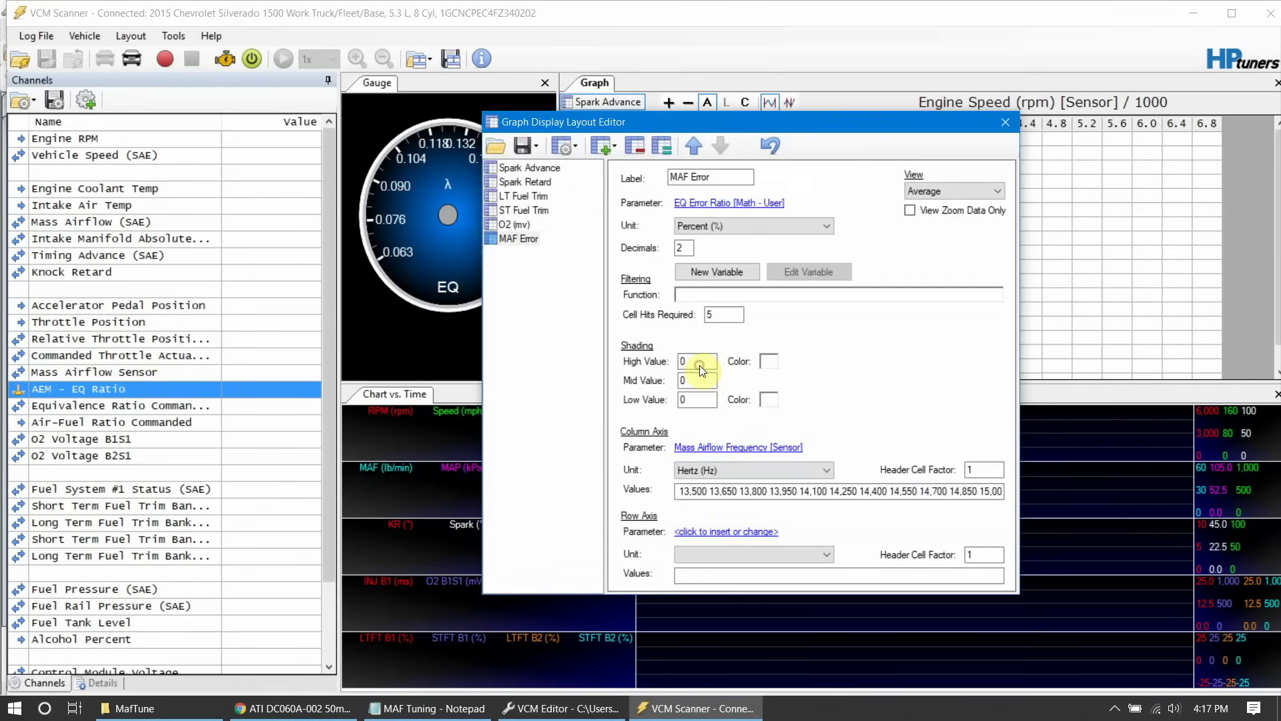
pyautogui.click(1008, 129)
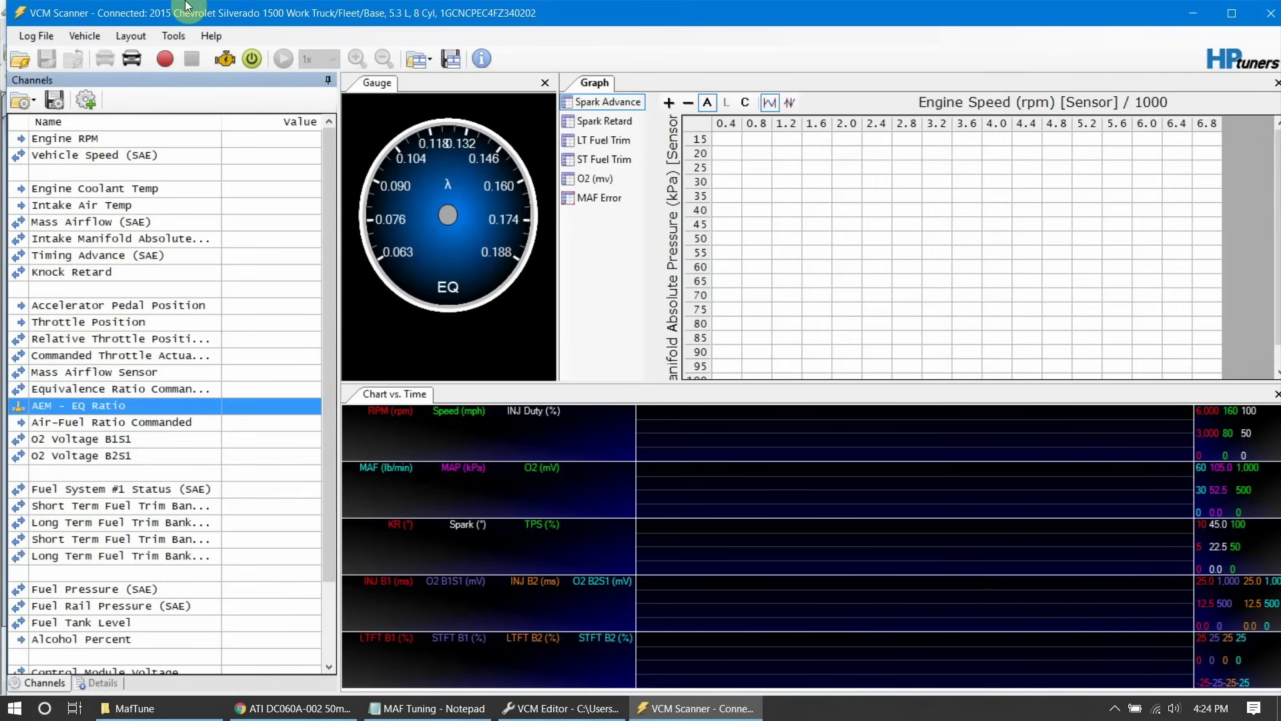
# Record a brief scan to check the live channel values, including AEM - EQ Ratio, and stop it.
pyautogui.click(158, 58)
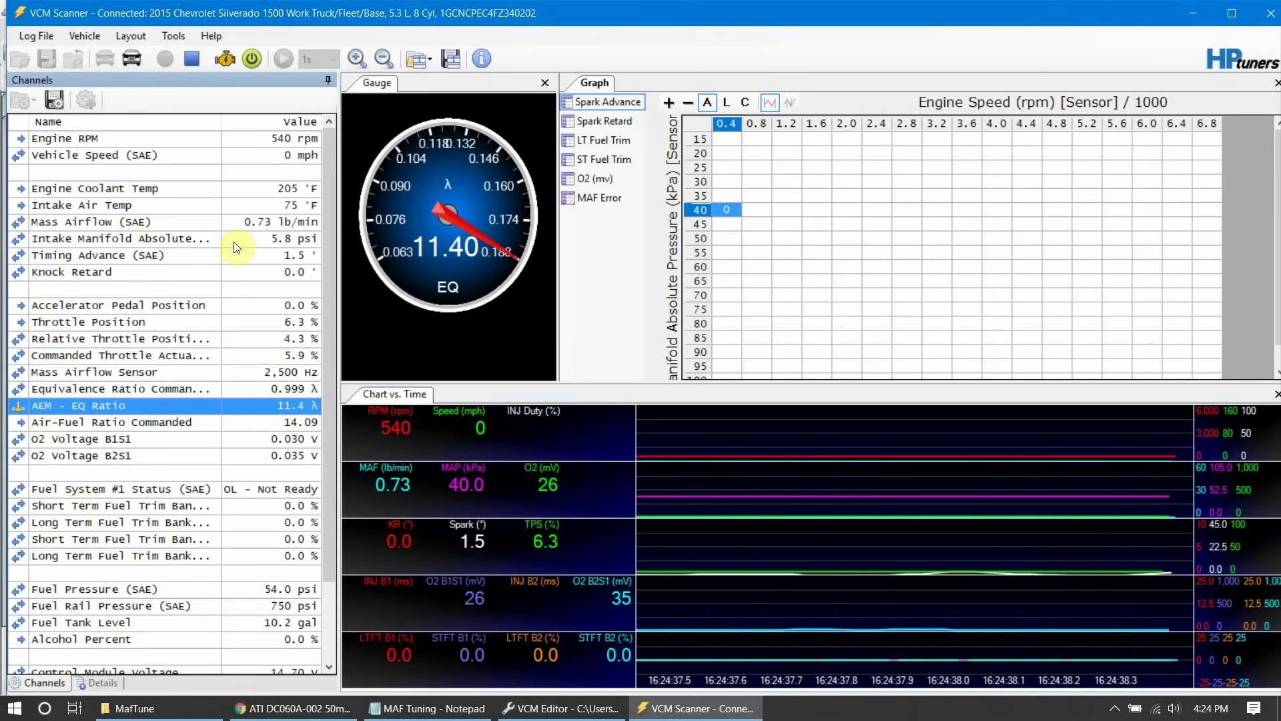
pyautogui.click(184, 64)
# Start a user-defined transform for the AEM - EQ Ratio channel, using the AEM 30-4110 equivalence ratio parameter.
pyautogui.rightClick(115, 405)
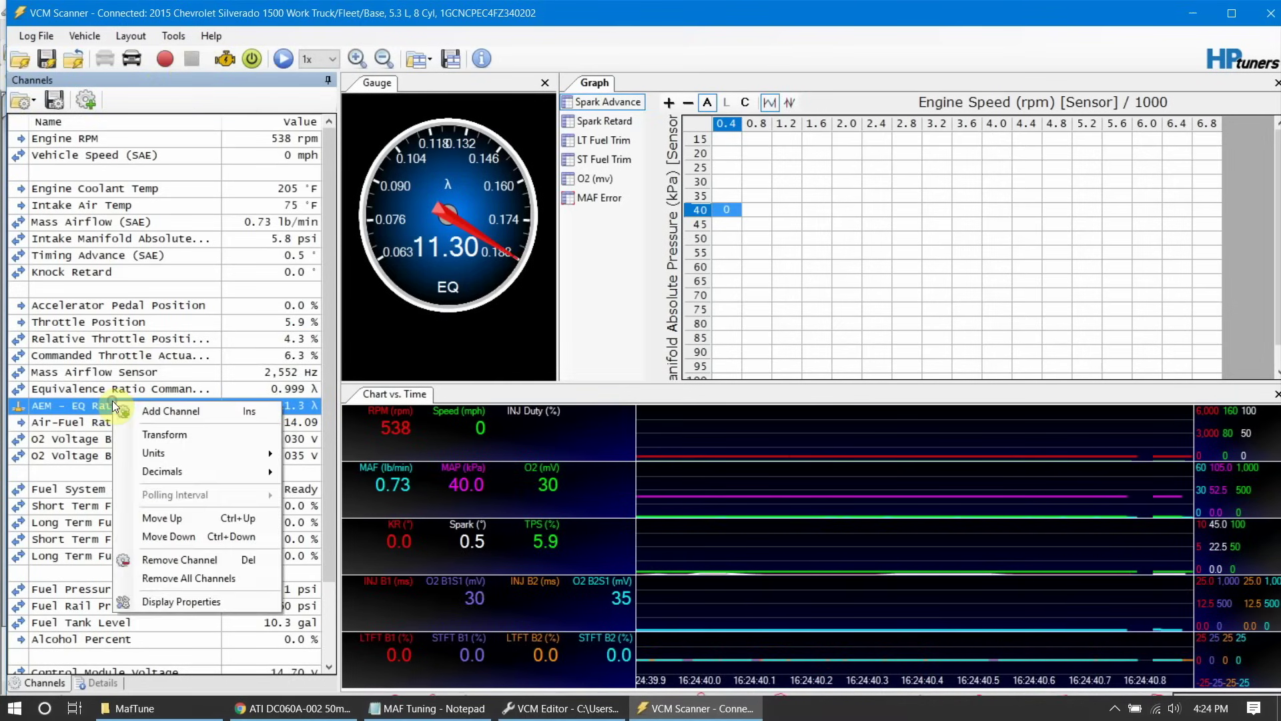
pyautogui.click(205, 434)
pyautogui.click(570, 195)
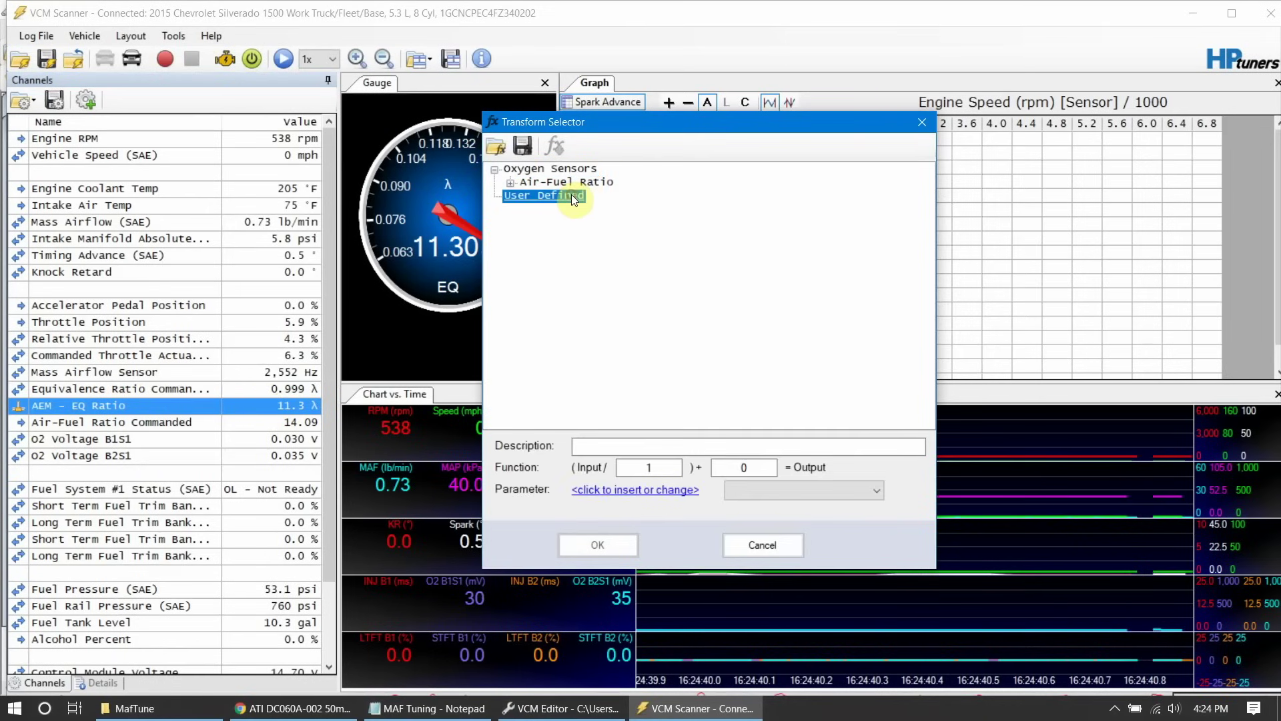
pyautogui.click(657, 490)
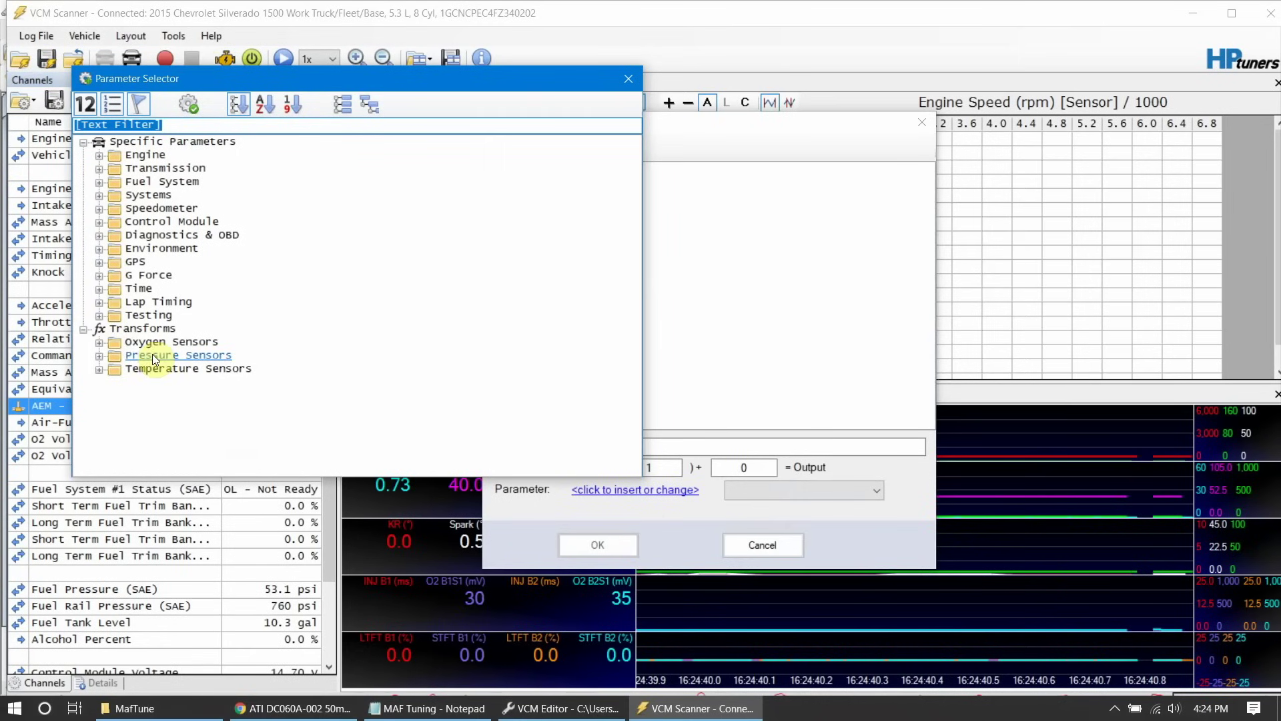
pyautogui.click(99, 344)
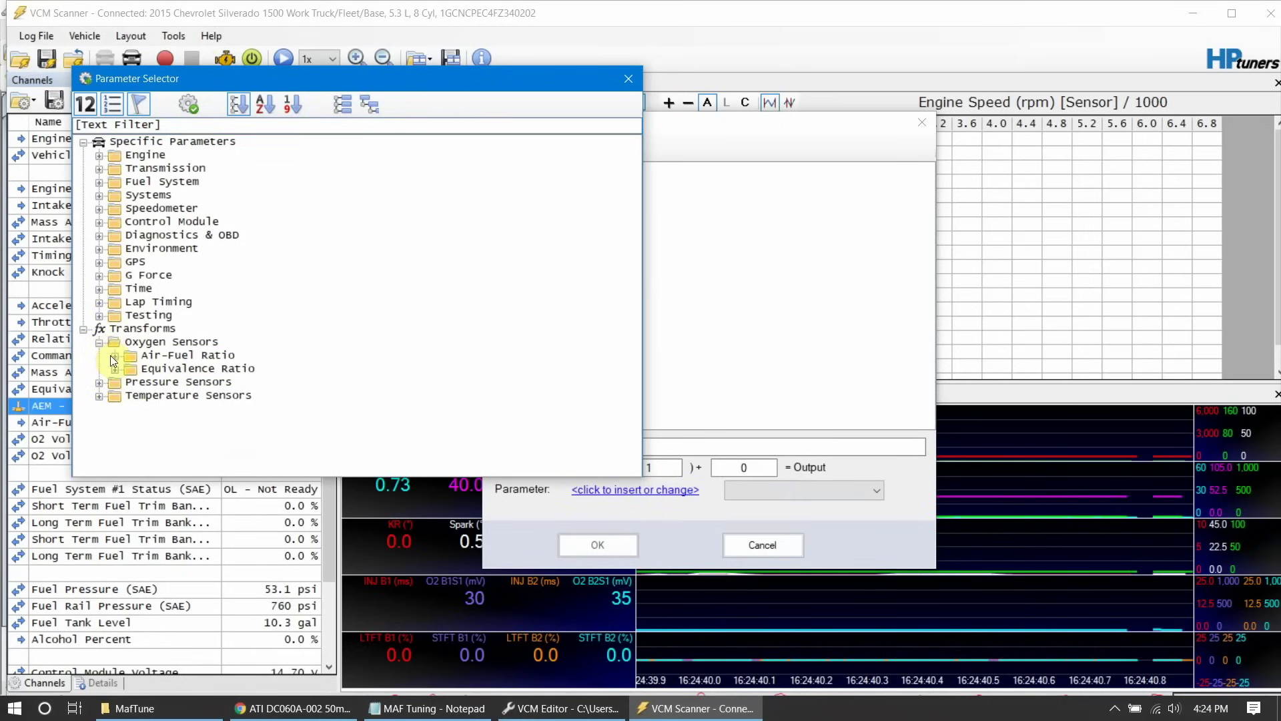
pyautogui.click(112, 366)
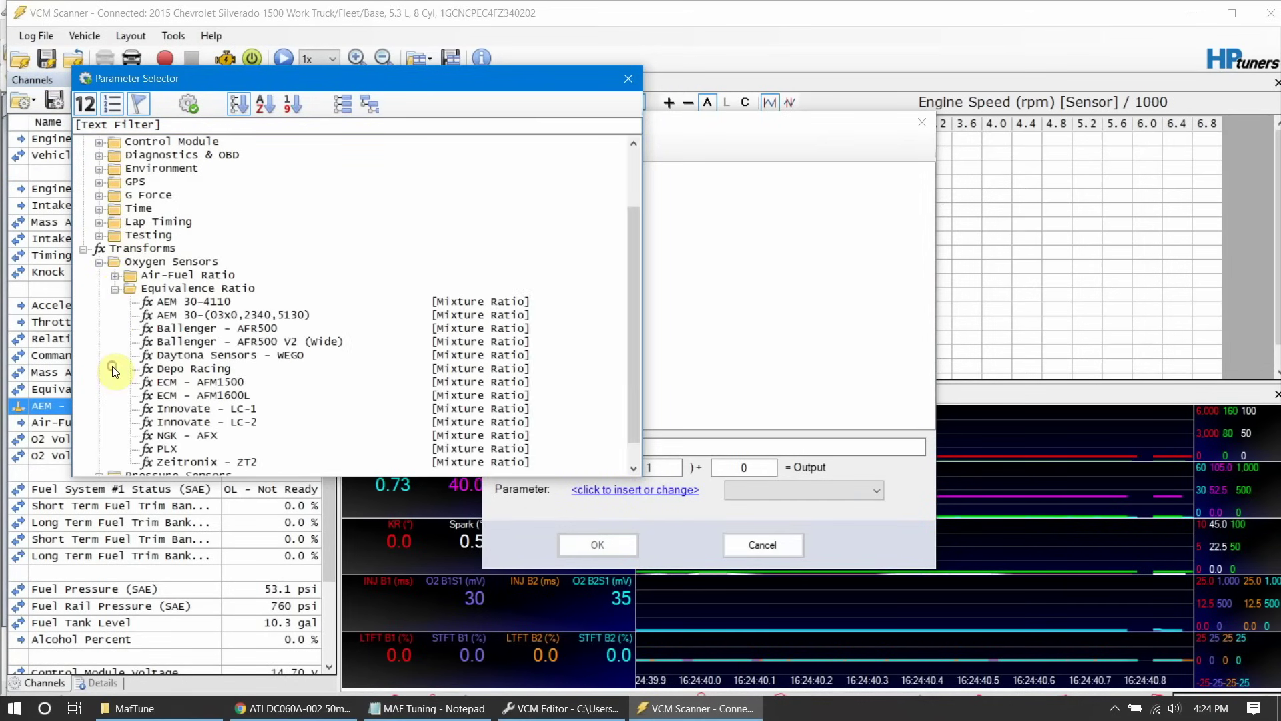
pyautogui.doubleClick(199, 303)
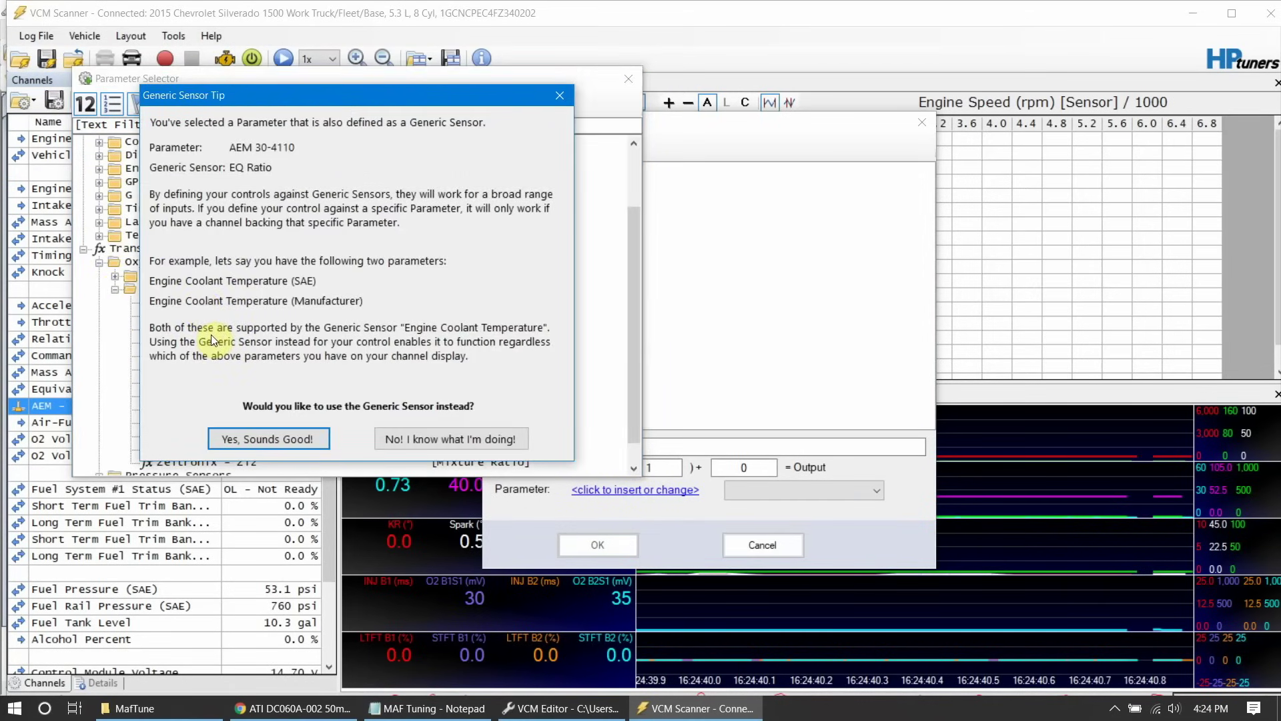
pyautogui.click(318, 441)
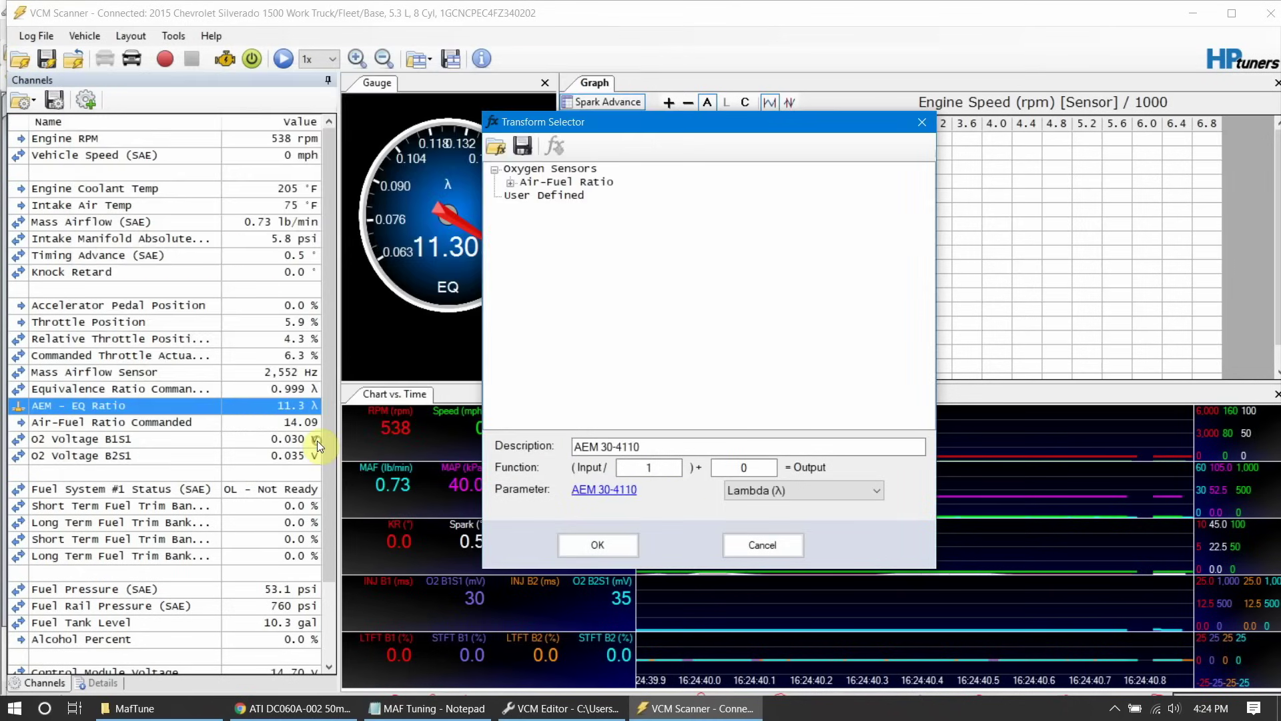
# Set the transform function to divide the input by 10 and apply it to the channel.
pyautogui.click(663, 473)
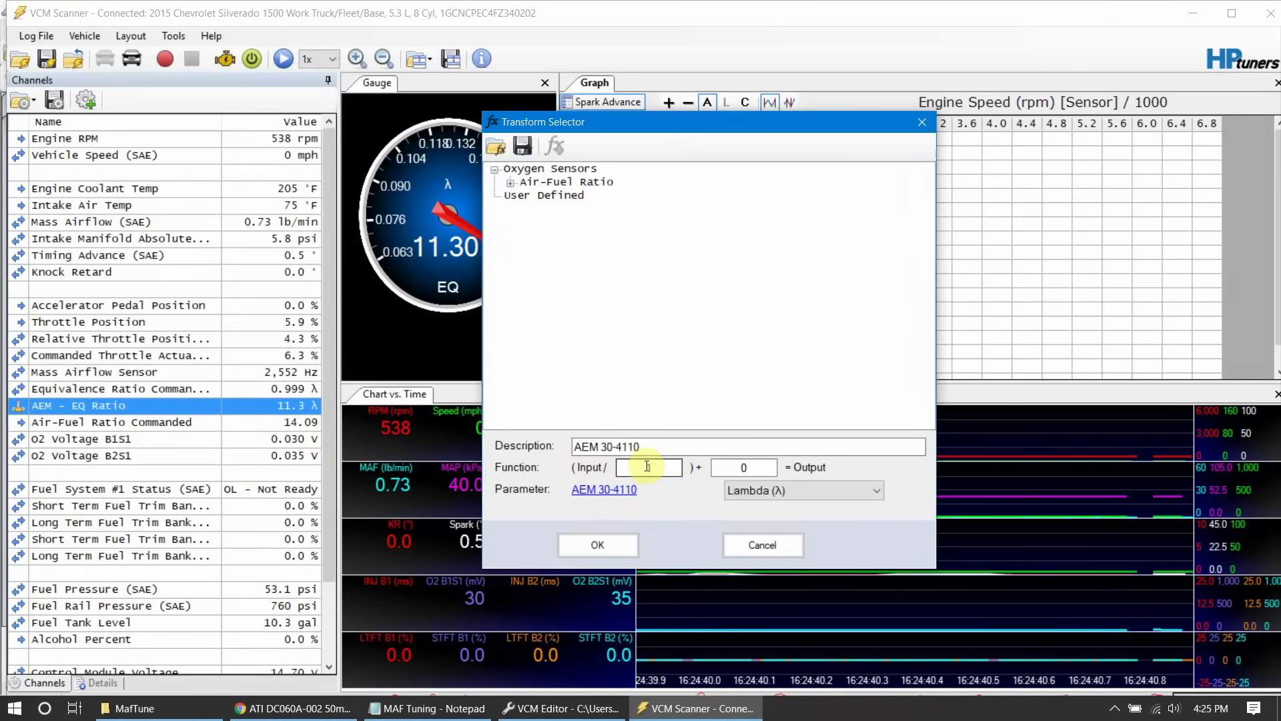
pyautogui.write('0')
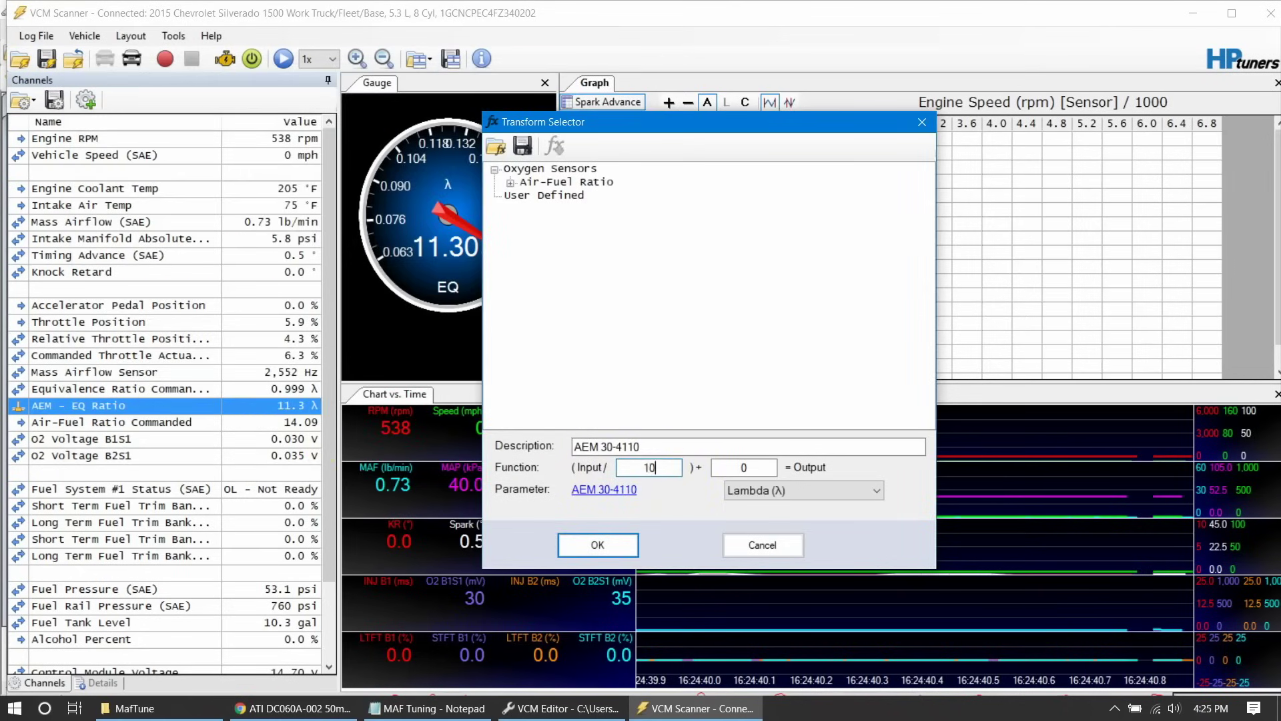
pyautogui.click(604, 545)
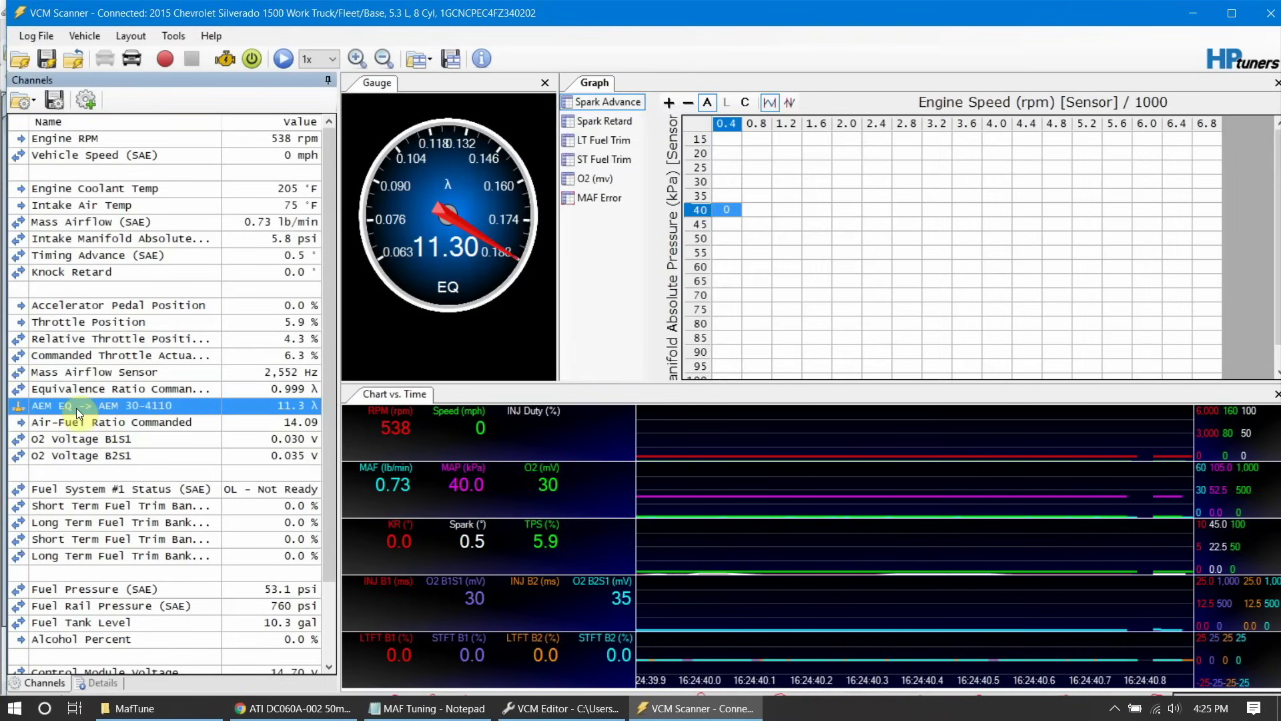
# Record a scan to check the corrected EQ reading and the MAF Error graph around 2550 Hz, and stop it.
pyautogui.click(172, 63)
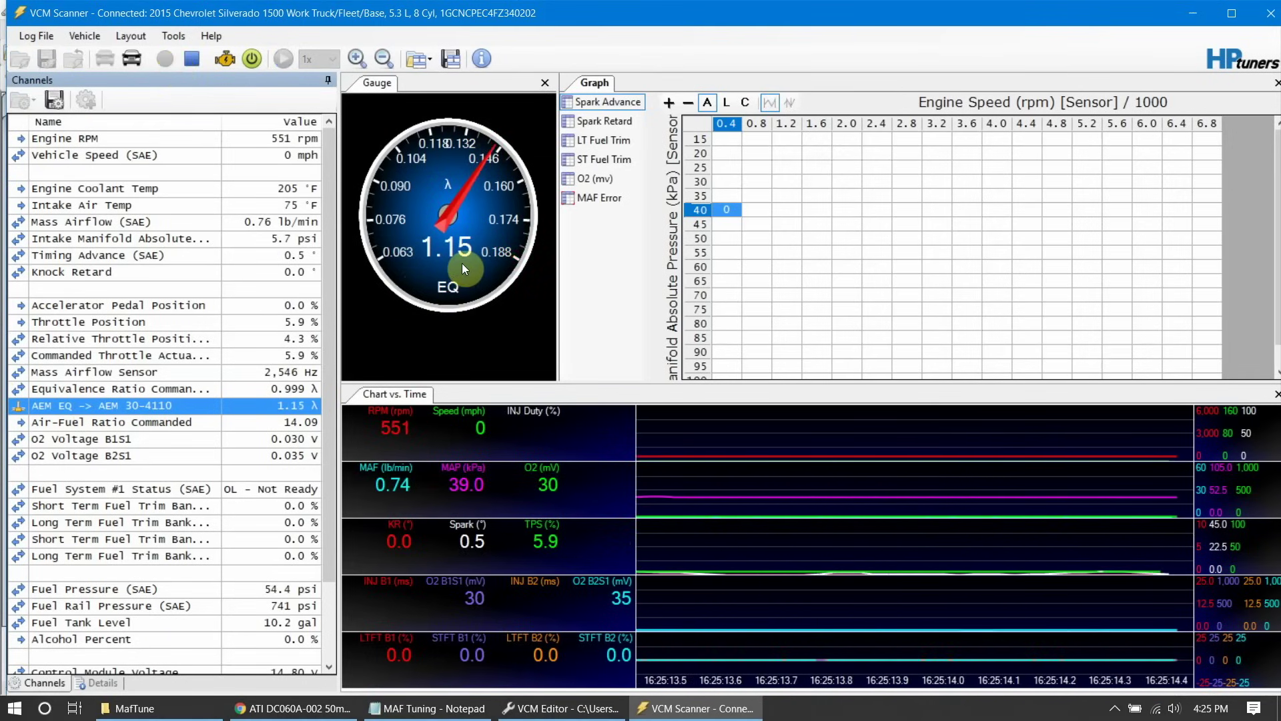
pyautogui.click(597, 192)
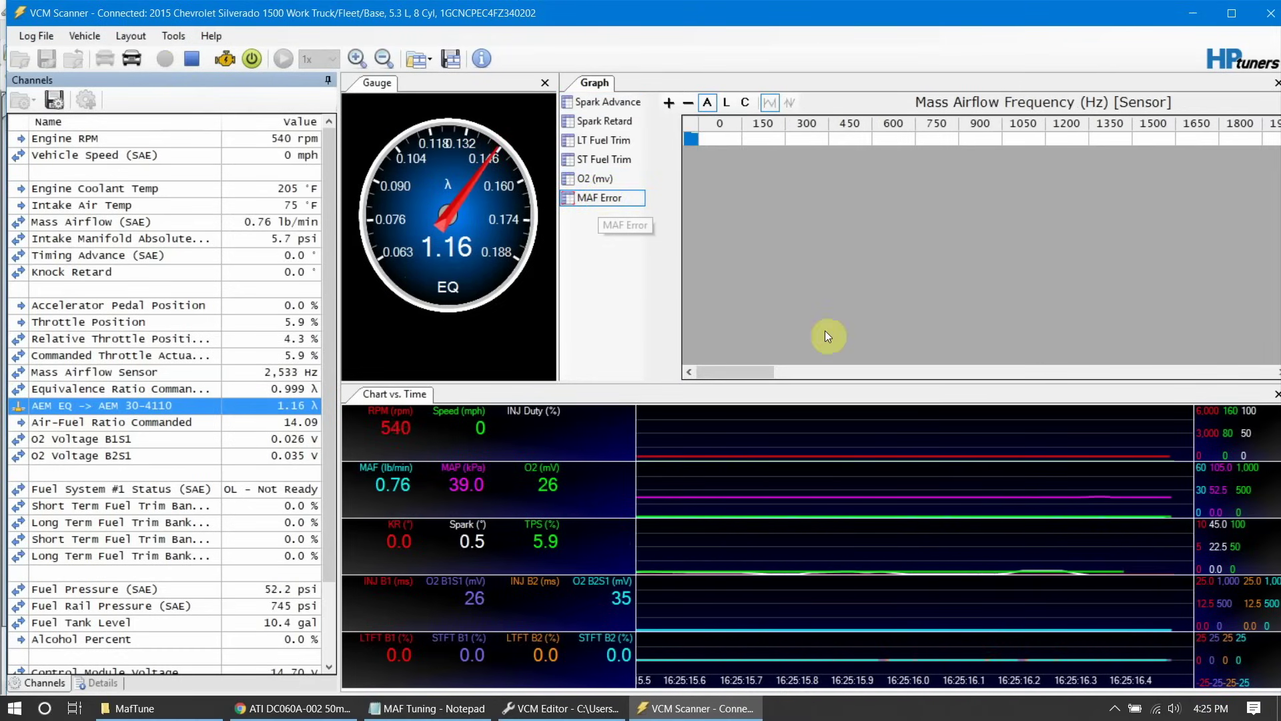
pyautogui.moveTo(734, 371); pyautogui.dragTo(821, 347)
pyautogui.moveTo(801, 146)
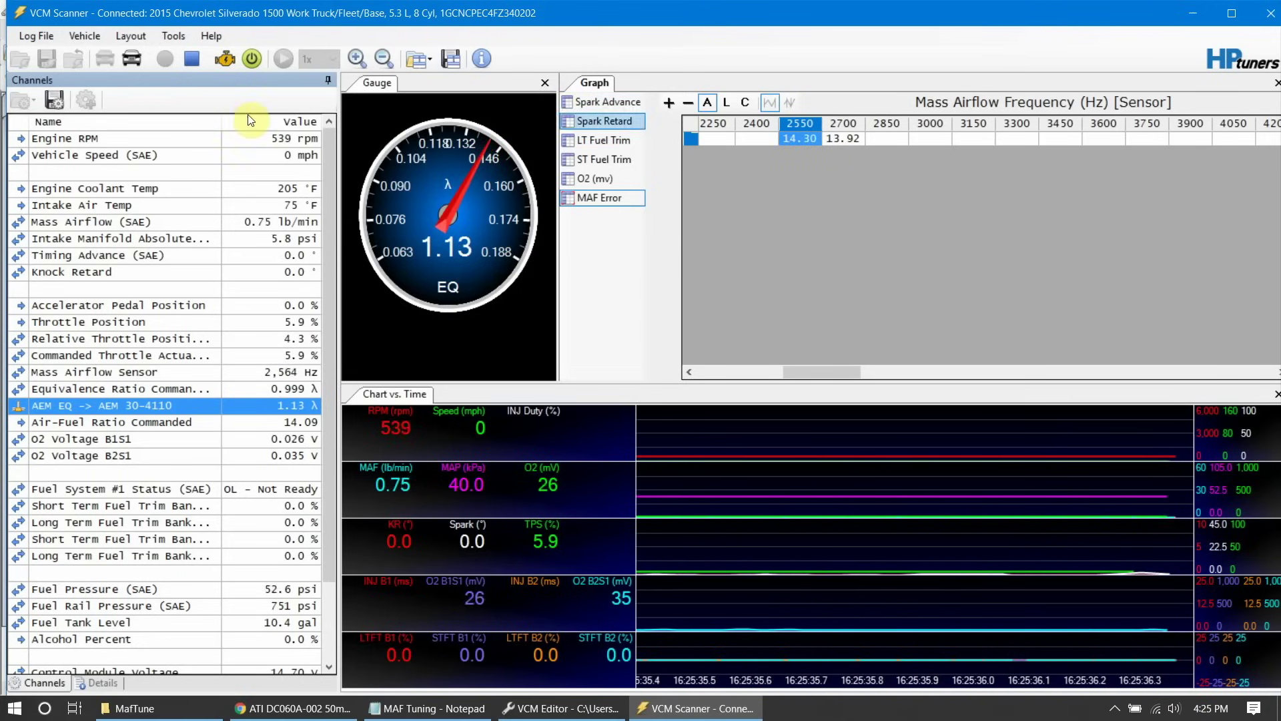
pyautogui.click(193, 59)
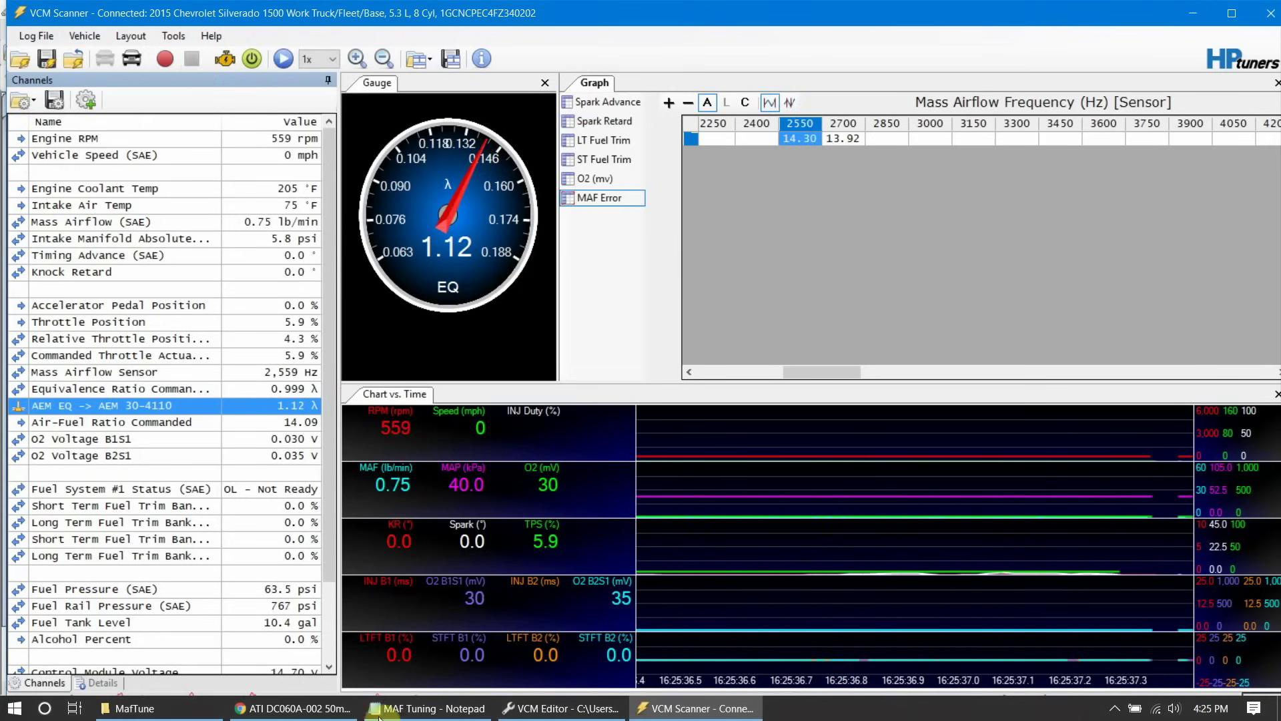
# Switch to VCM Editor, multiply the selected MAF Airflow vs. Output Frequency values by 1.15, and close the table.
pyautogui.click(545, 705)
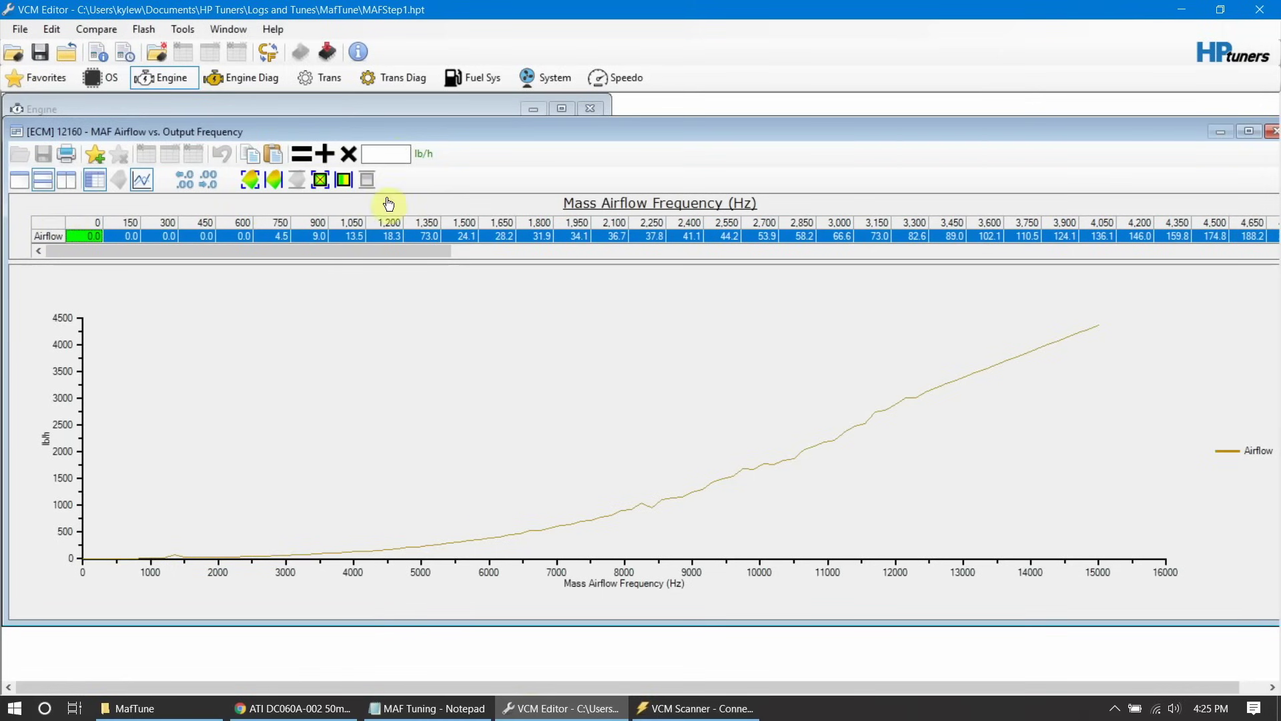
pyautogui.write('1.1')
pyautogui.click(349, 154)
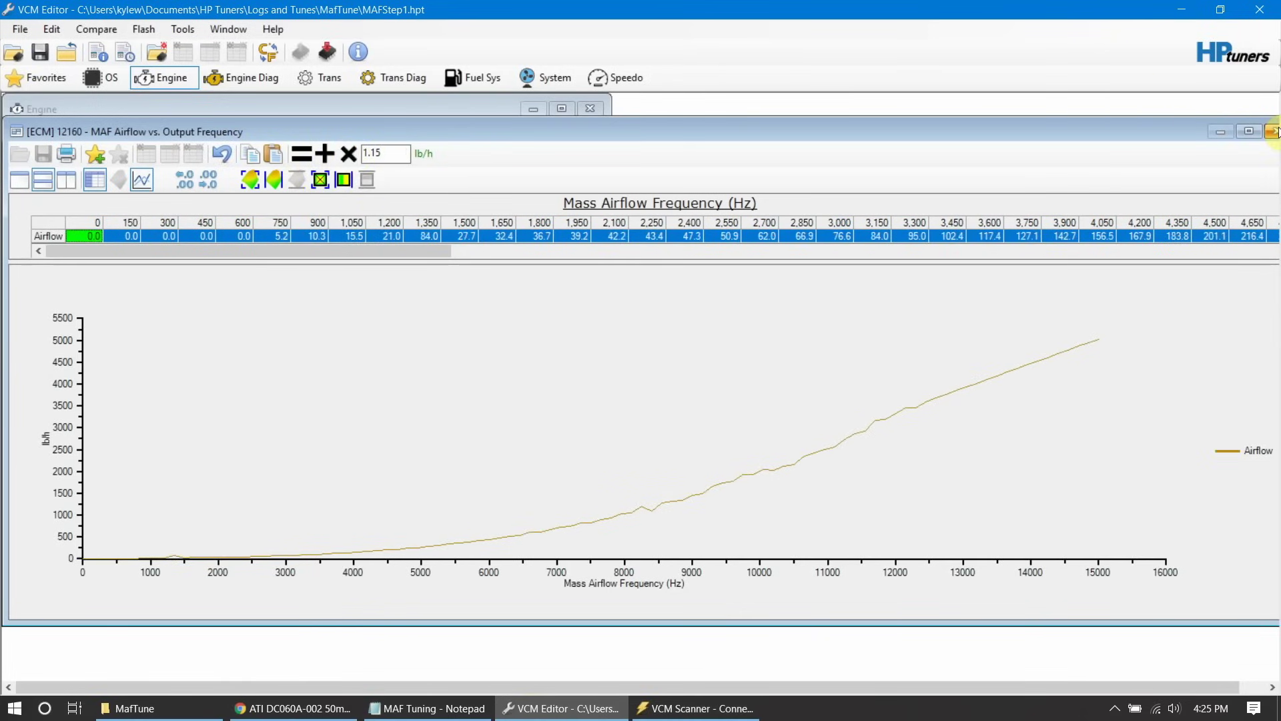
pyautogui.click(1272, 131)
# Save the tune as a new file named MAFStep2.
pyautogui.click(22, 29)
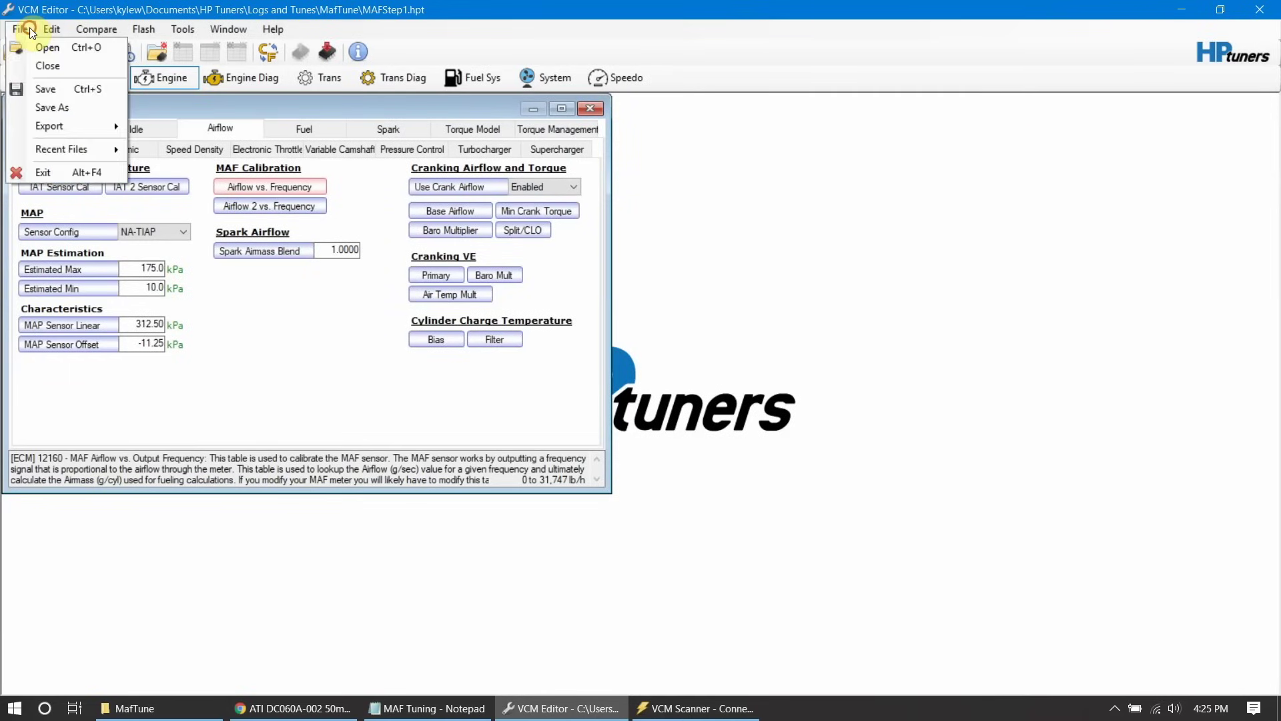
pyautogui.click(63, 107)
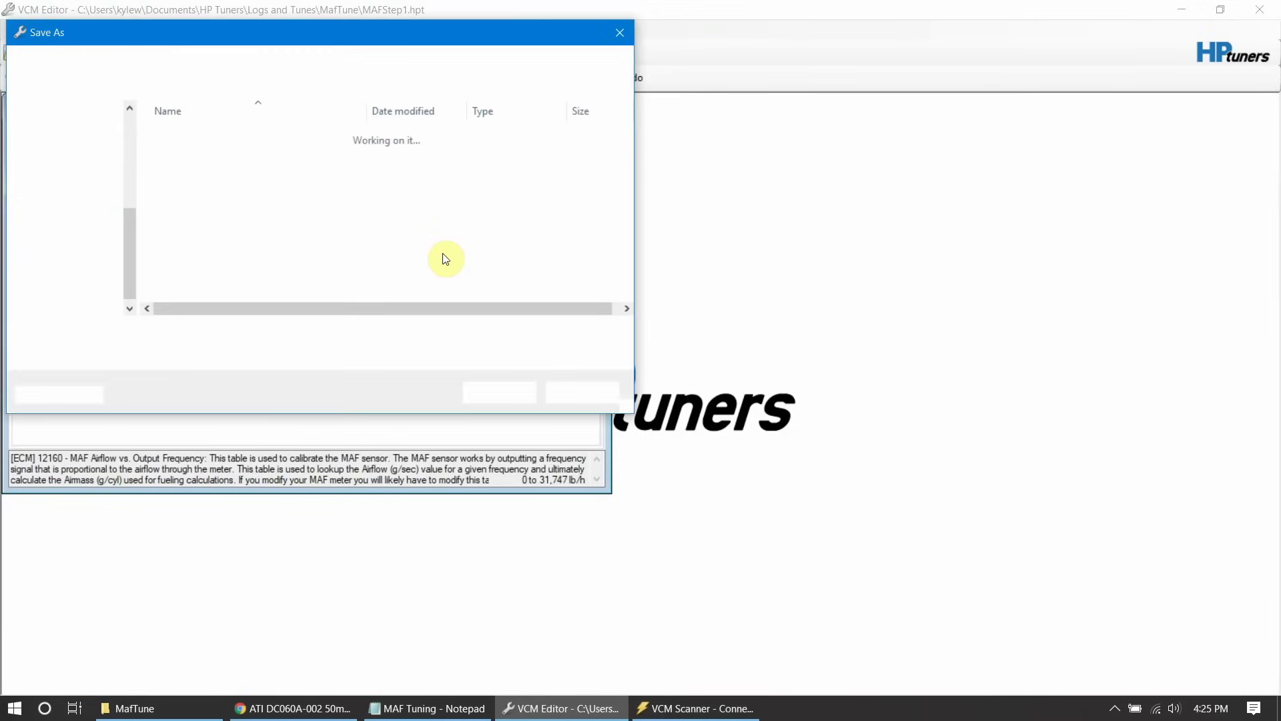
pyautogui.click(249, 332)
pyautogui.press('BackSpace')
pyautogui.write('2')
pyautogui.press('Return')
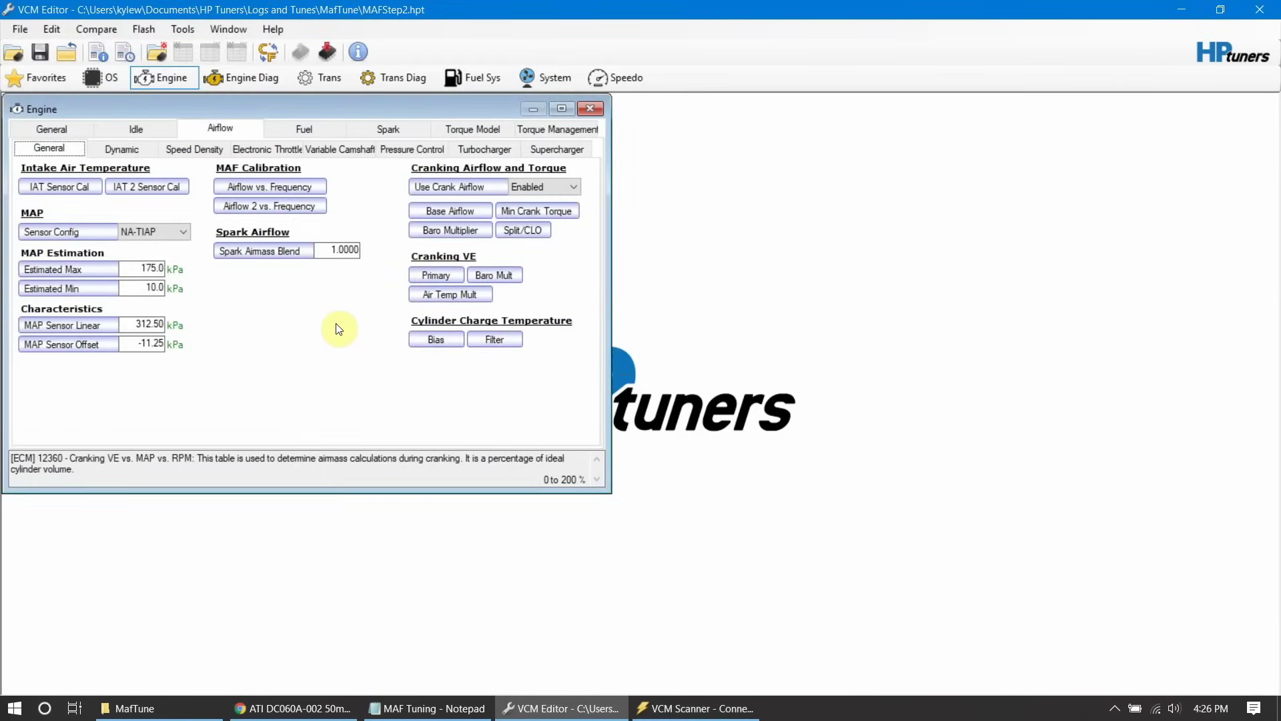
# Write the calibration to the E92 ECM with the T43 TCM set to Do Not Write, and close the Vehicle Writer.
pyautogui.click(327, 52)
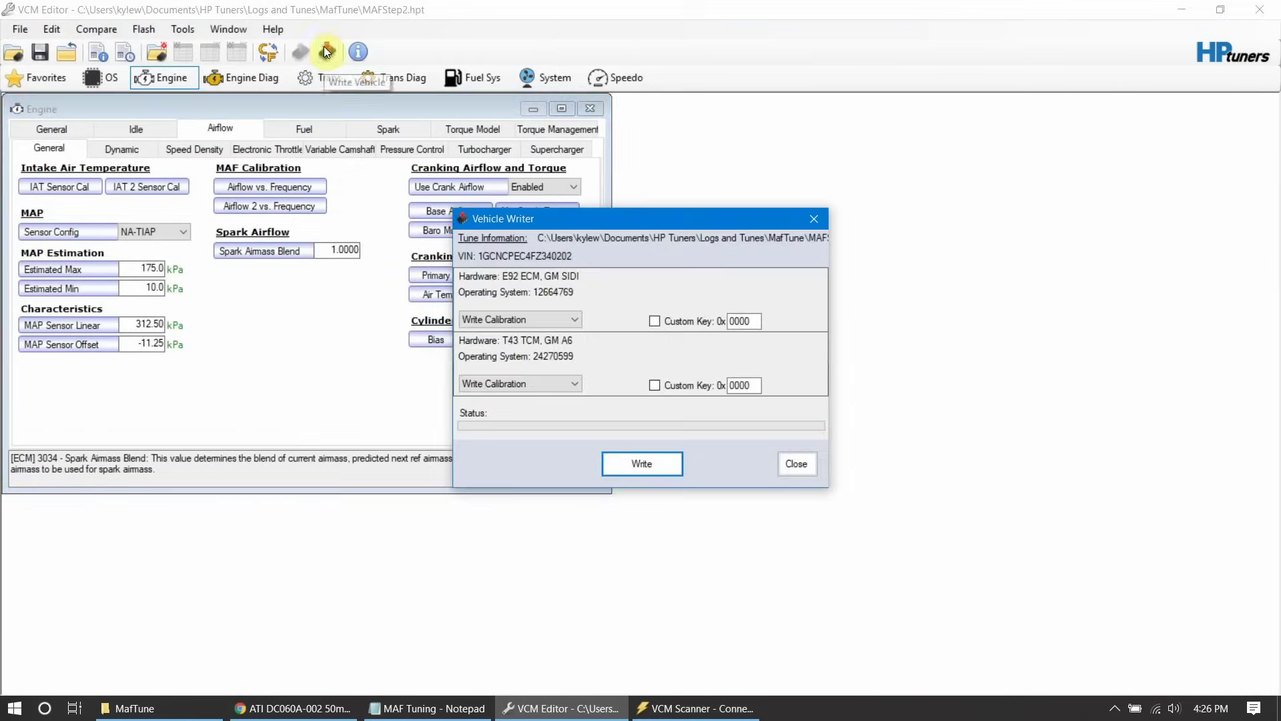
pyautogui.click(530, 389)
pyautogui.click(526, 419)
pyautogui.click(656, 463)
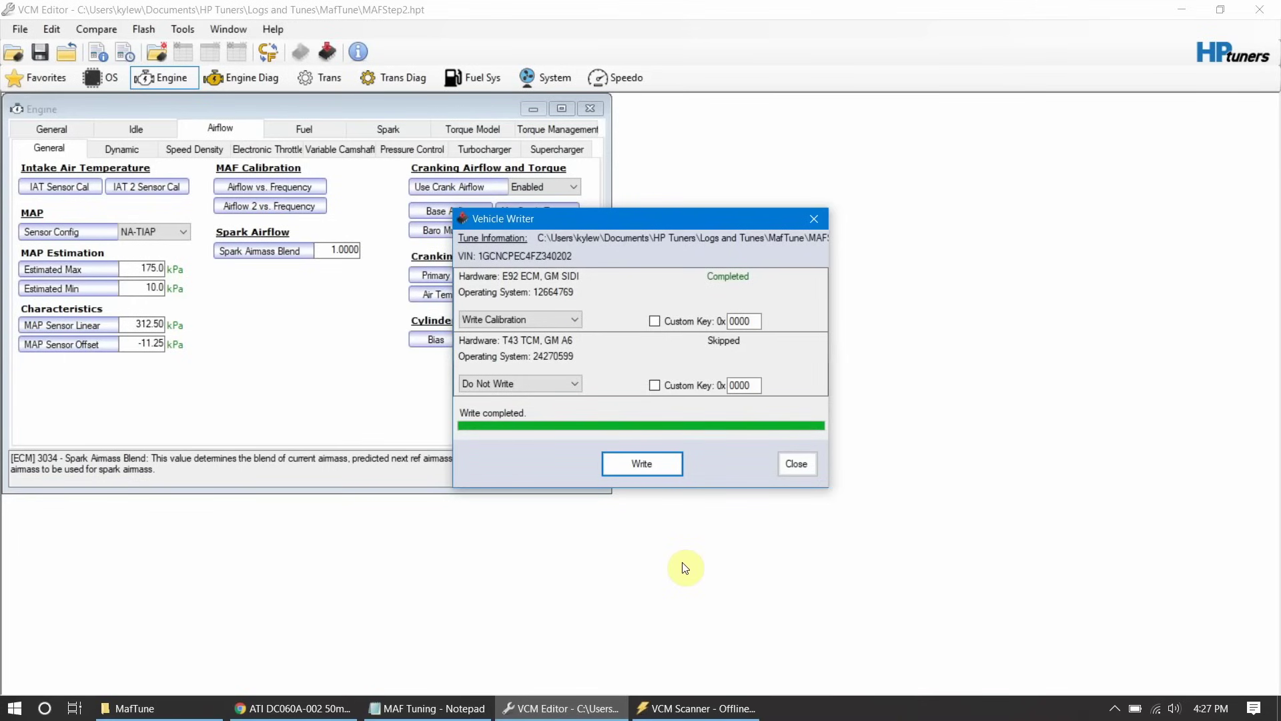
pyautogui.click(802, 477)
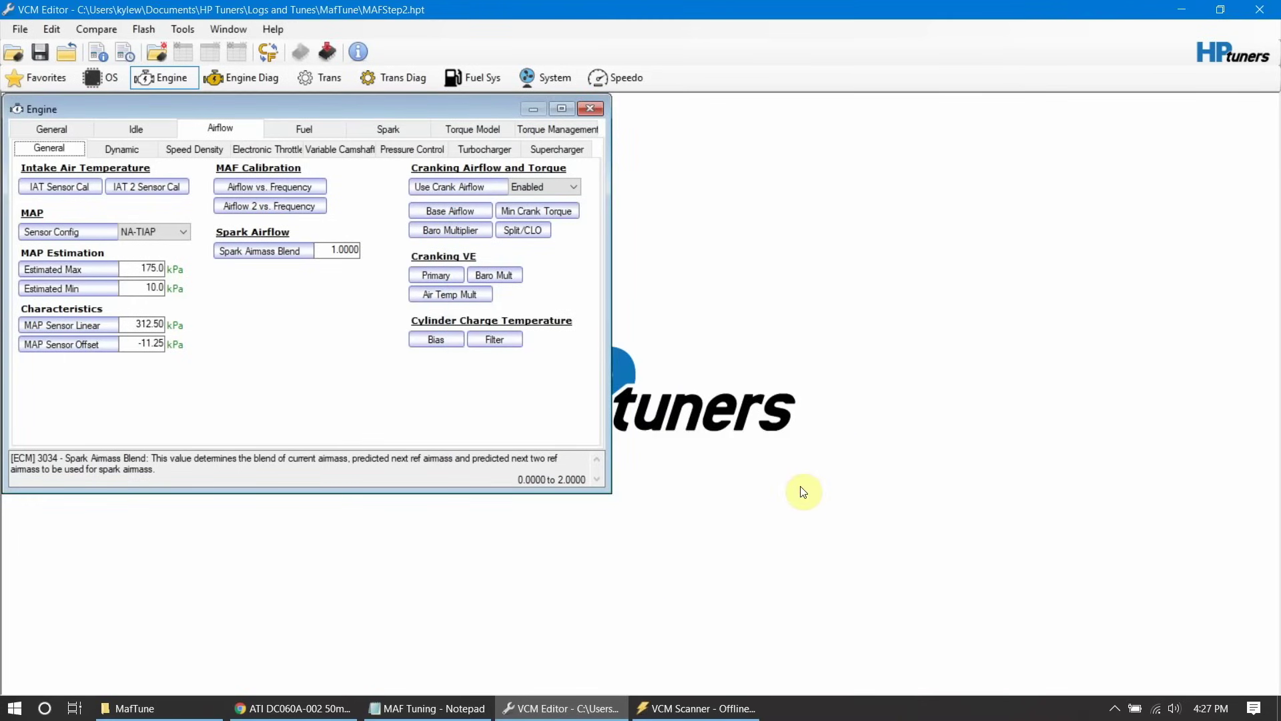
# Switch to VCM Scanner, connect to the vehicle, record a log that fills the MAF Error graph, and stop it.
pyautogui.click(658, 707)
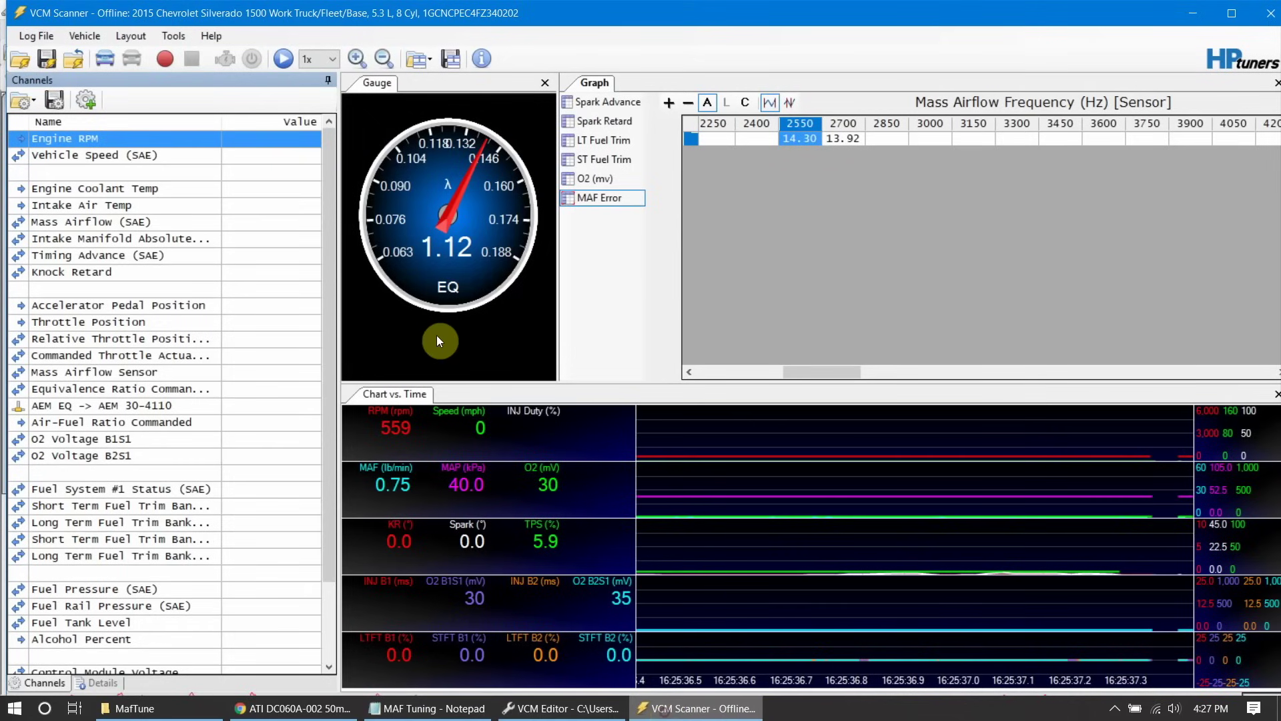
pyautogui.click(98, 59)
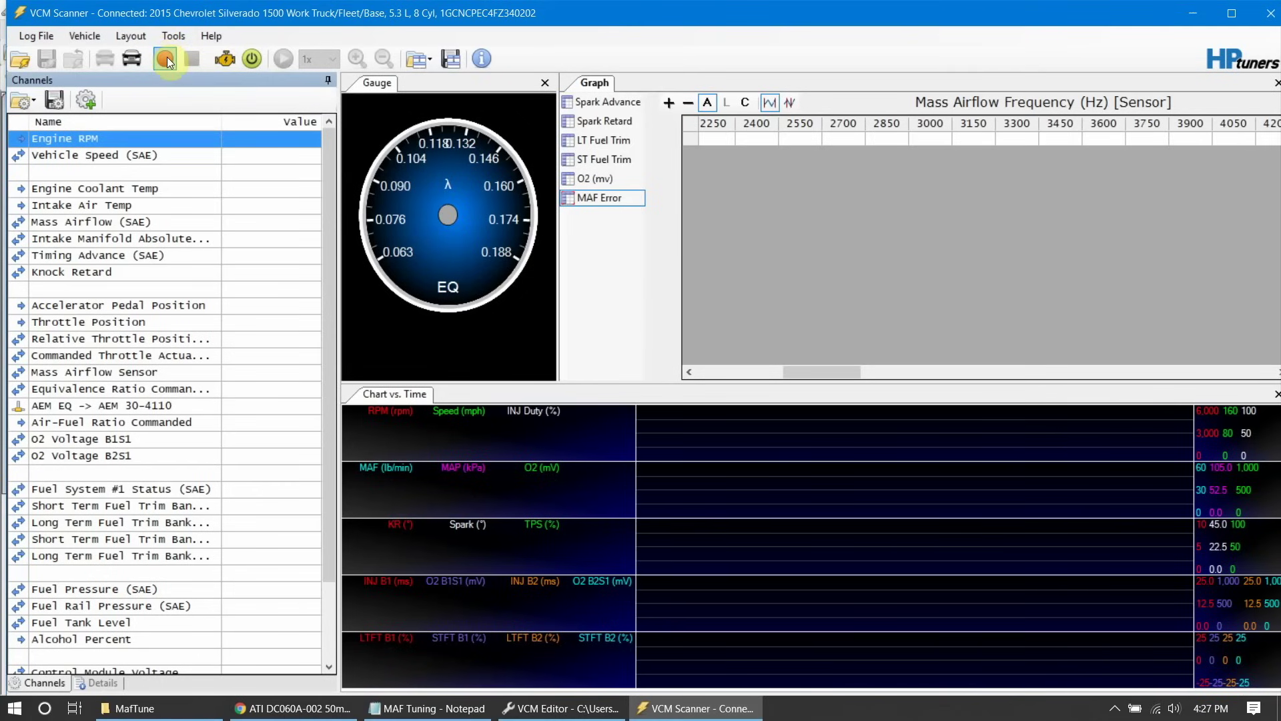
pyautogui.click(167, 57)
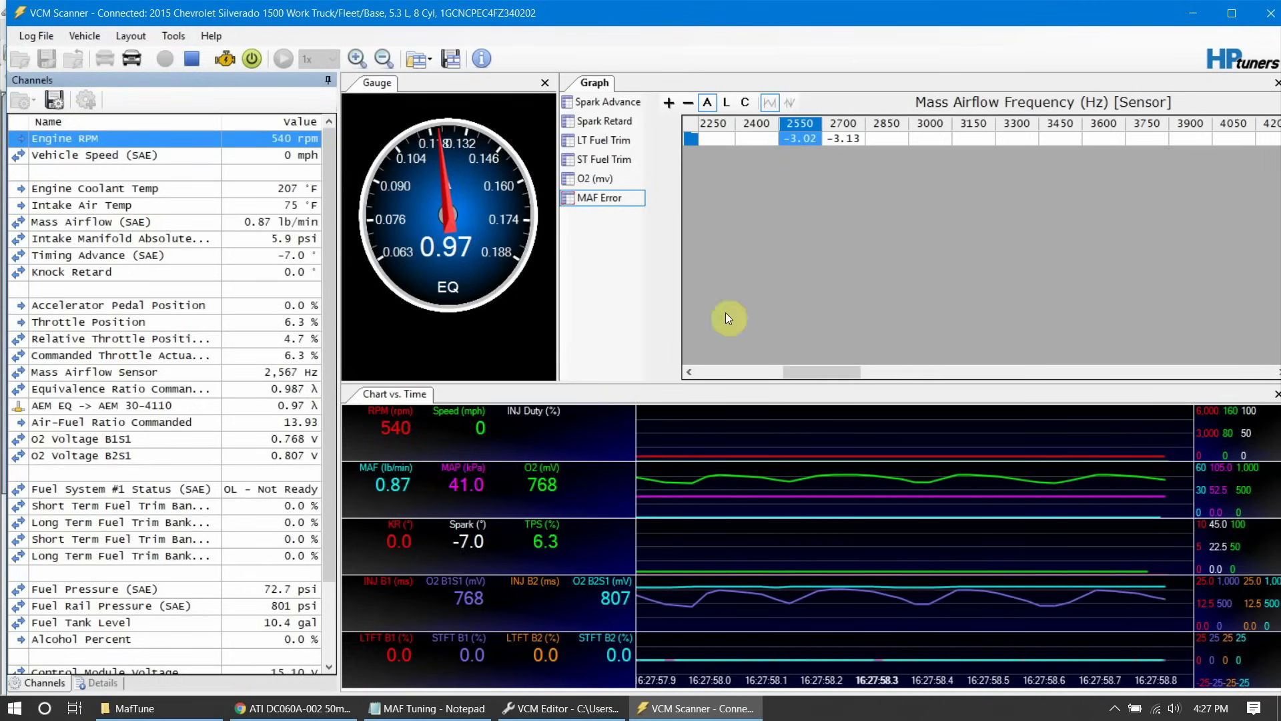
pyautogui.moveTo(814, 373); pyautogui.dragTo(850, 375)
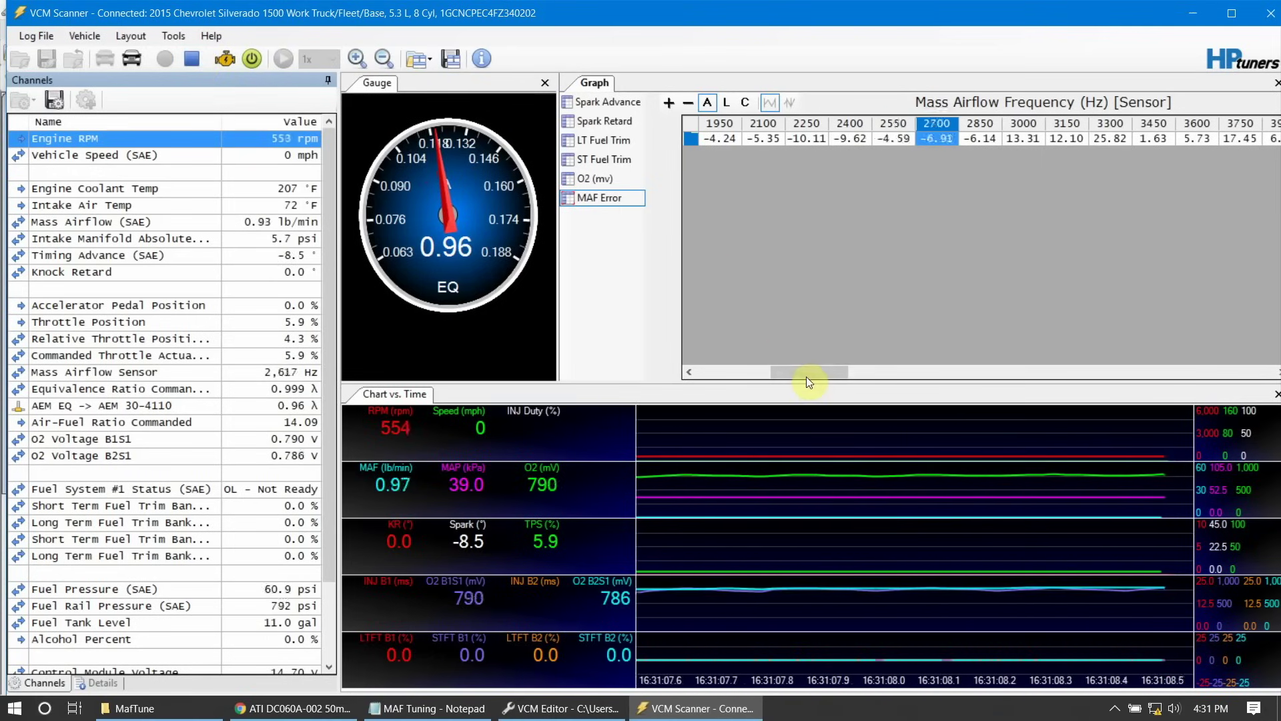
pyautogui.moveTo(847, 375); pyautogui.dragTo(805, 355)
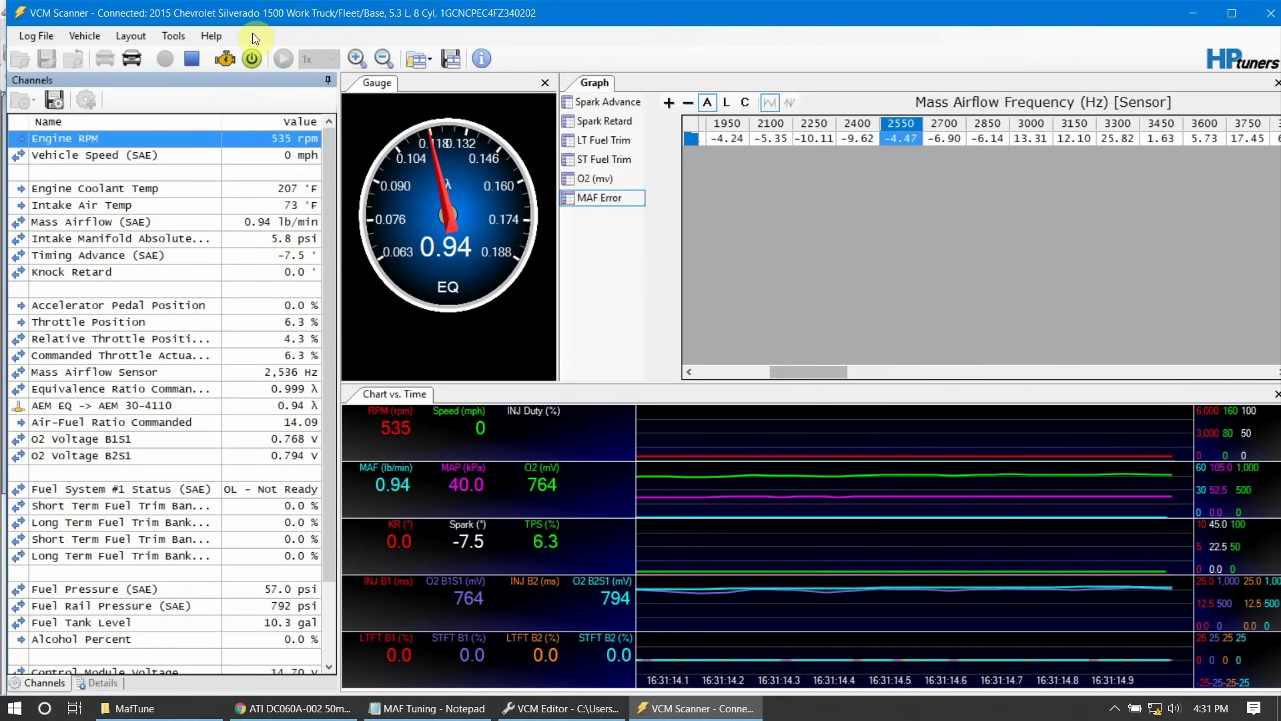
pyautogui.click(188, 58)
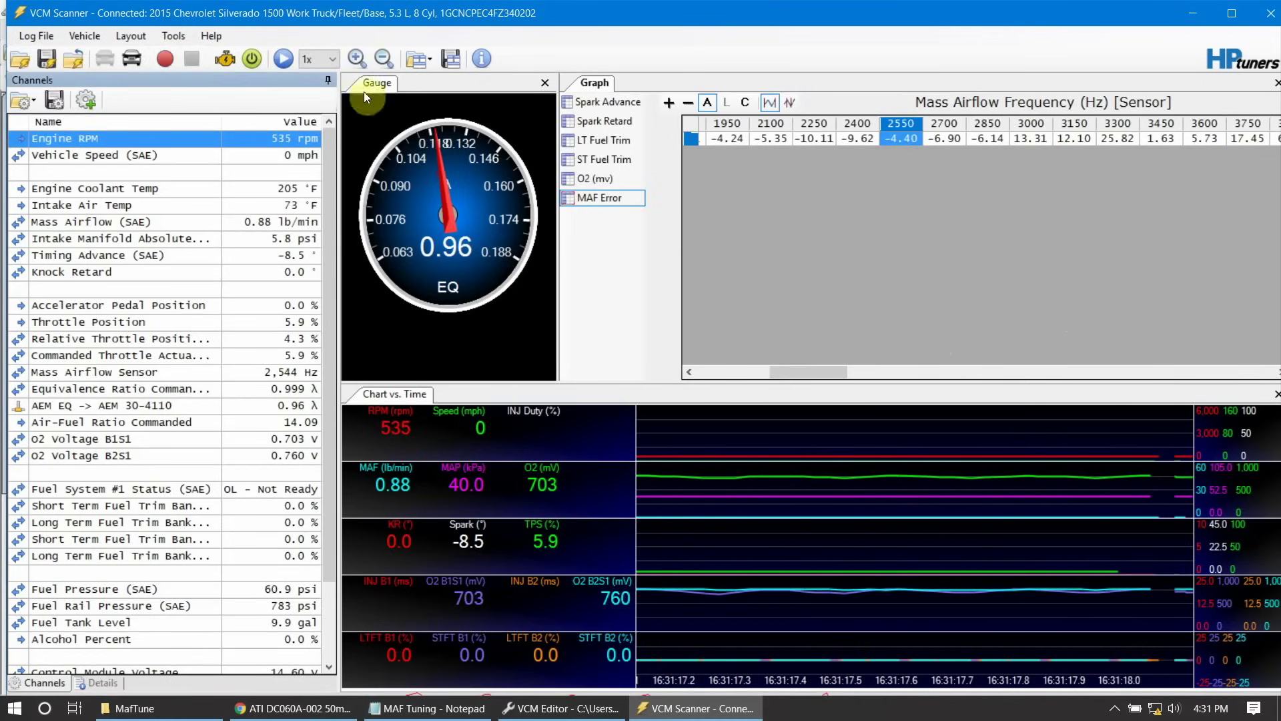
# Copy the entire MAF Error graph row from 0 Hz upward and disconnect the scanner from the vehicle.
pyautogui.click(741, 375)
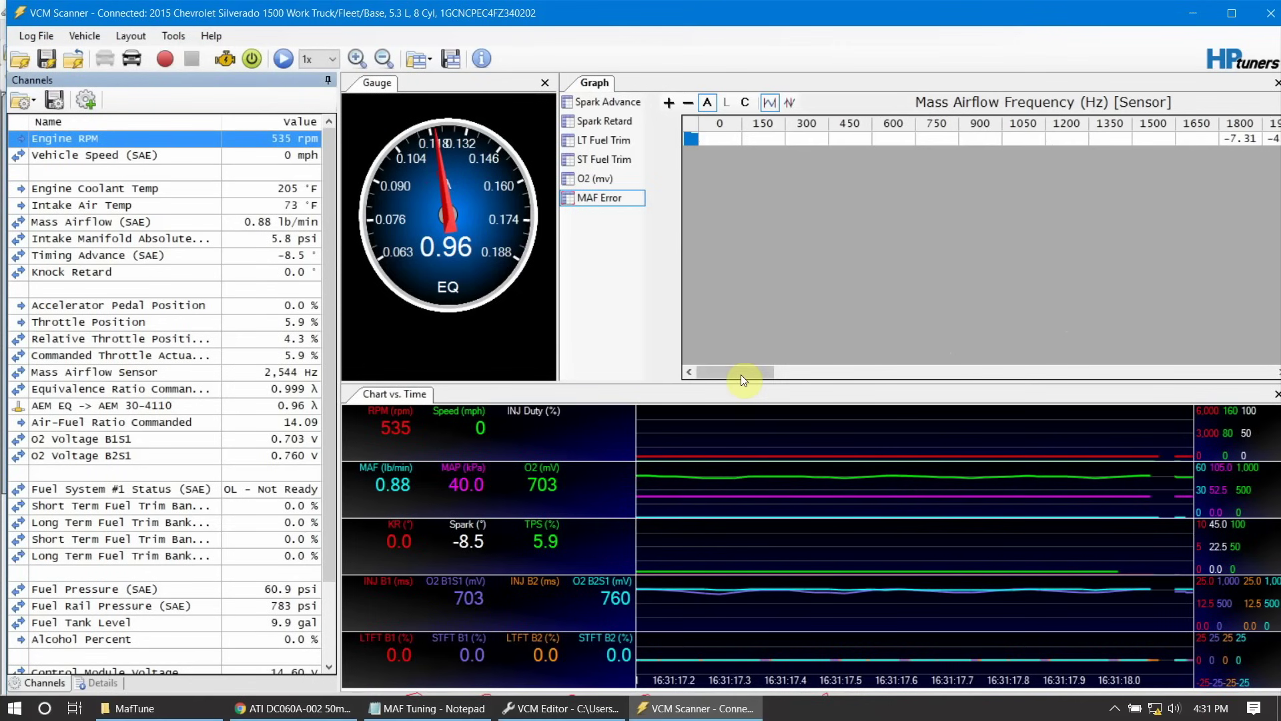
pyautogui.click(694, 123)
pyautogui.rightClick(695, 122)
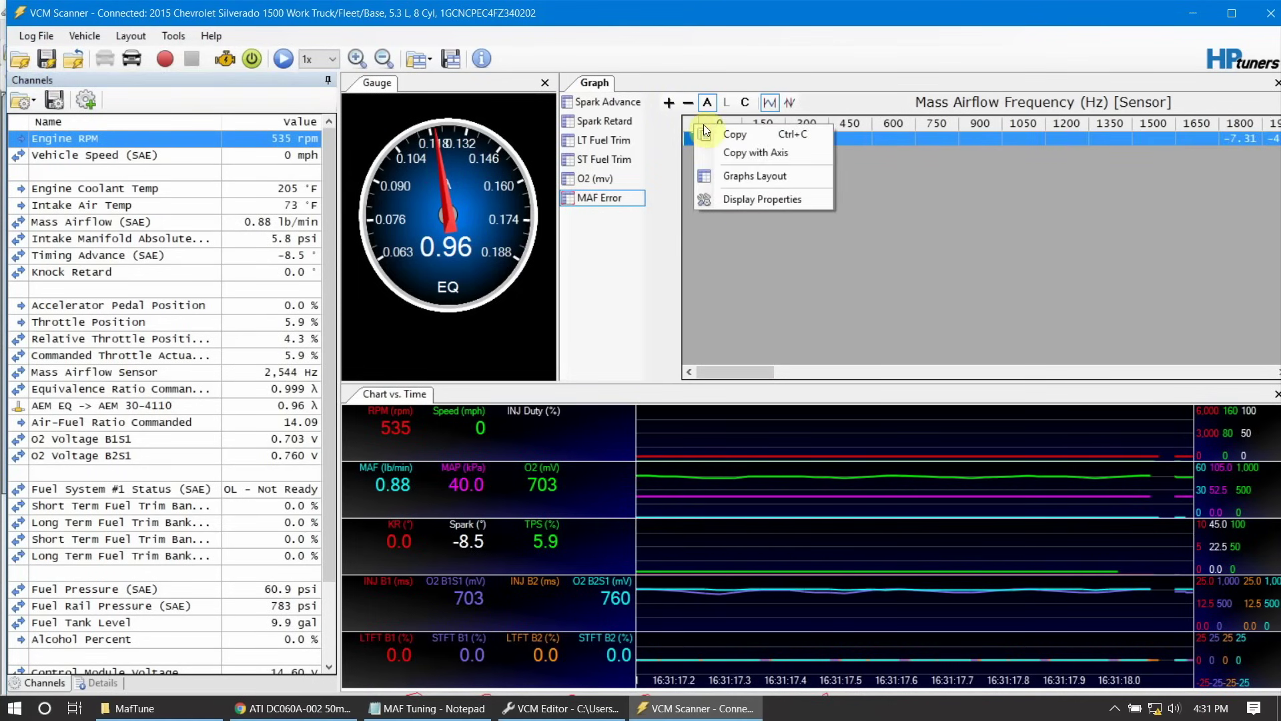
pyautogui.click(750, 139)
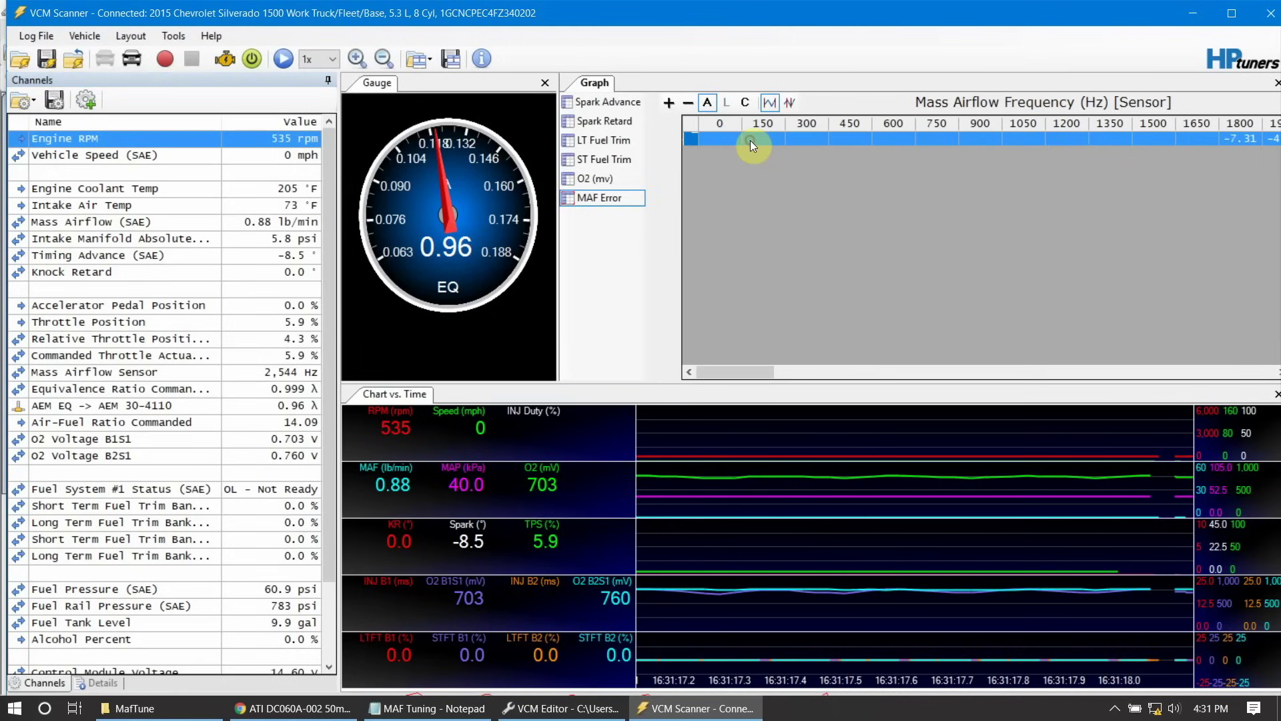
pyautogui.click(132, 58)
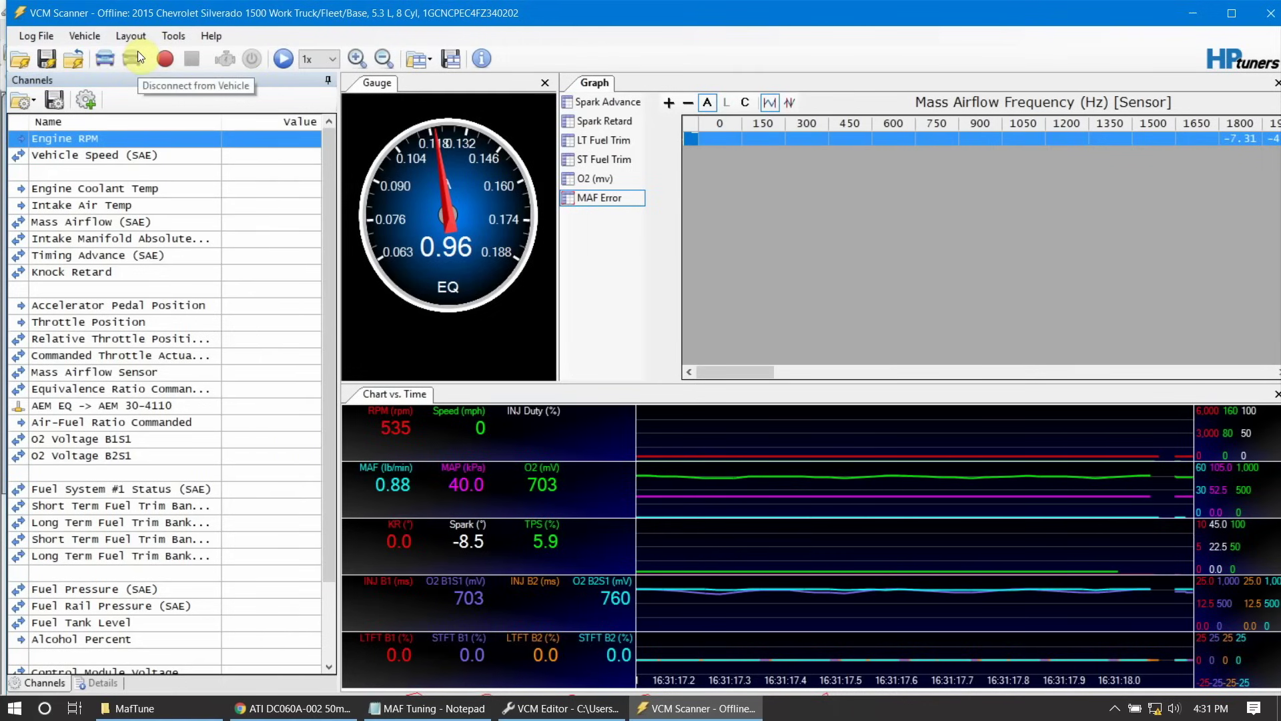
# Switch to VCM Editor and open the MAF Airflow vs. Frequency calibration table.
pyautogui.click(570, 710)
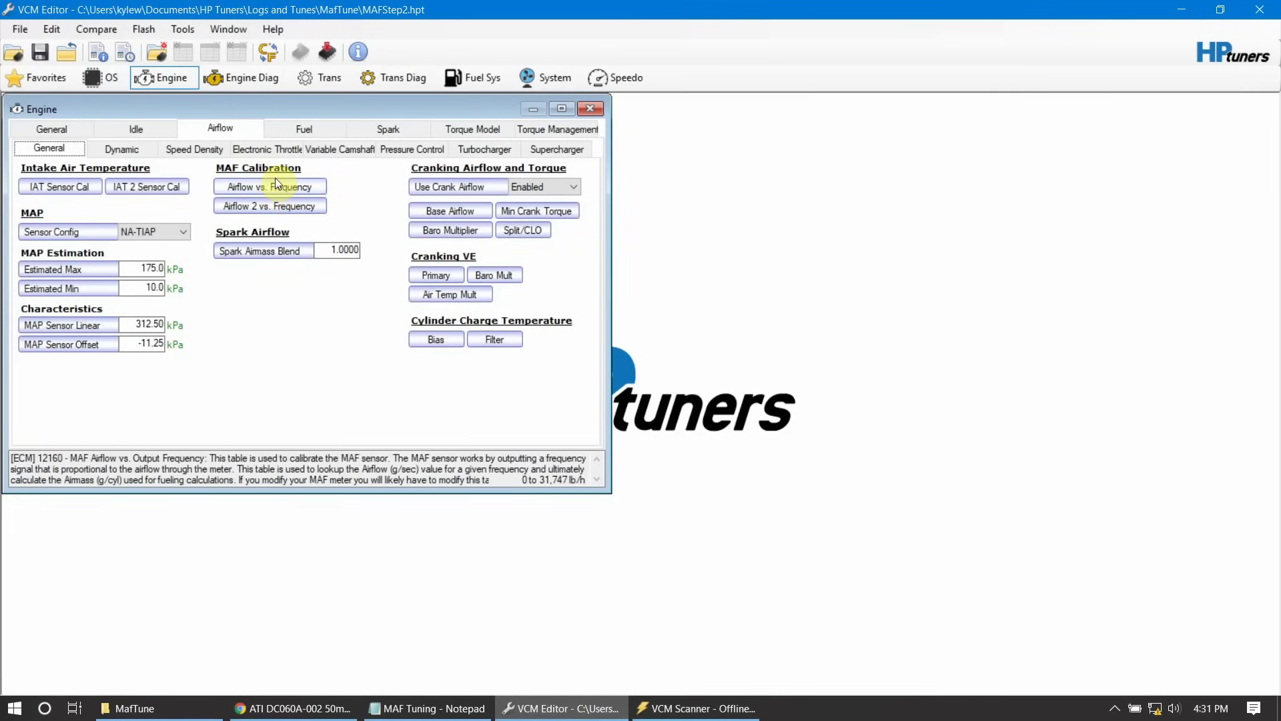
pyautogui.click(275, 181)
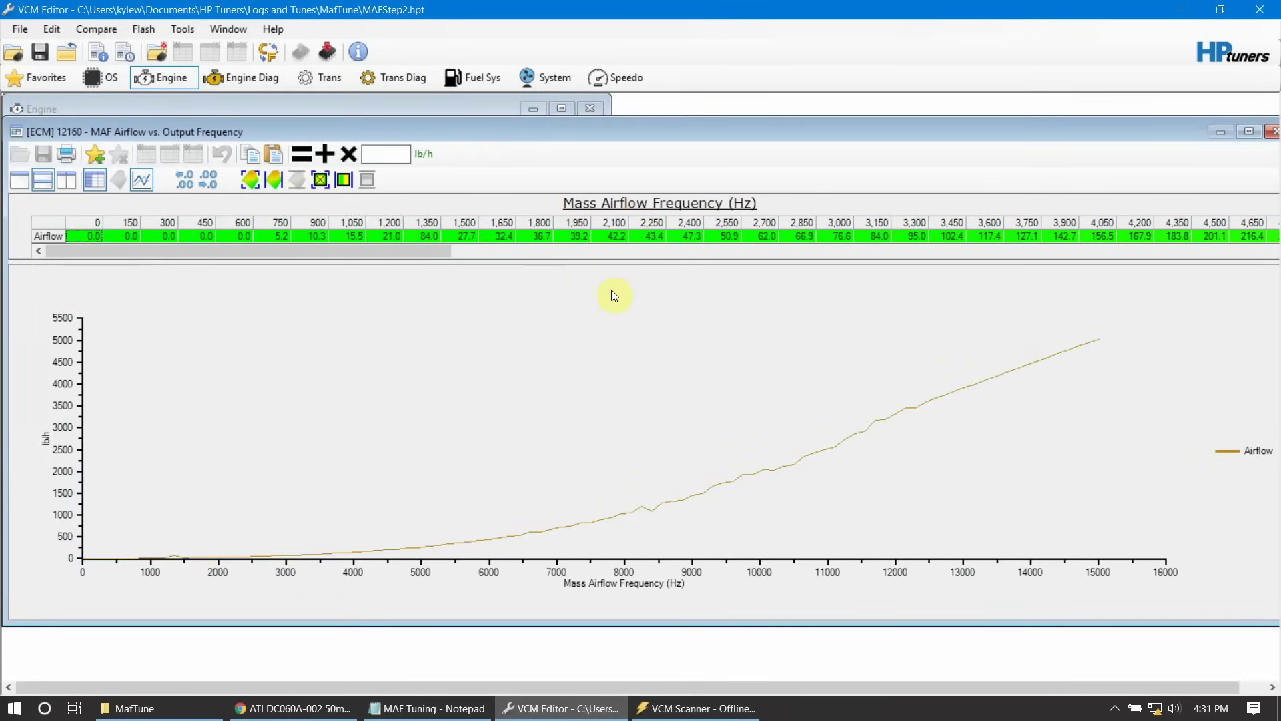
pyautogui.click(637, 252)
pyautogui.moveTo(638, 254); pyautogui.dragTo(219, 282)
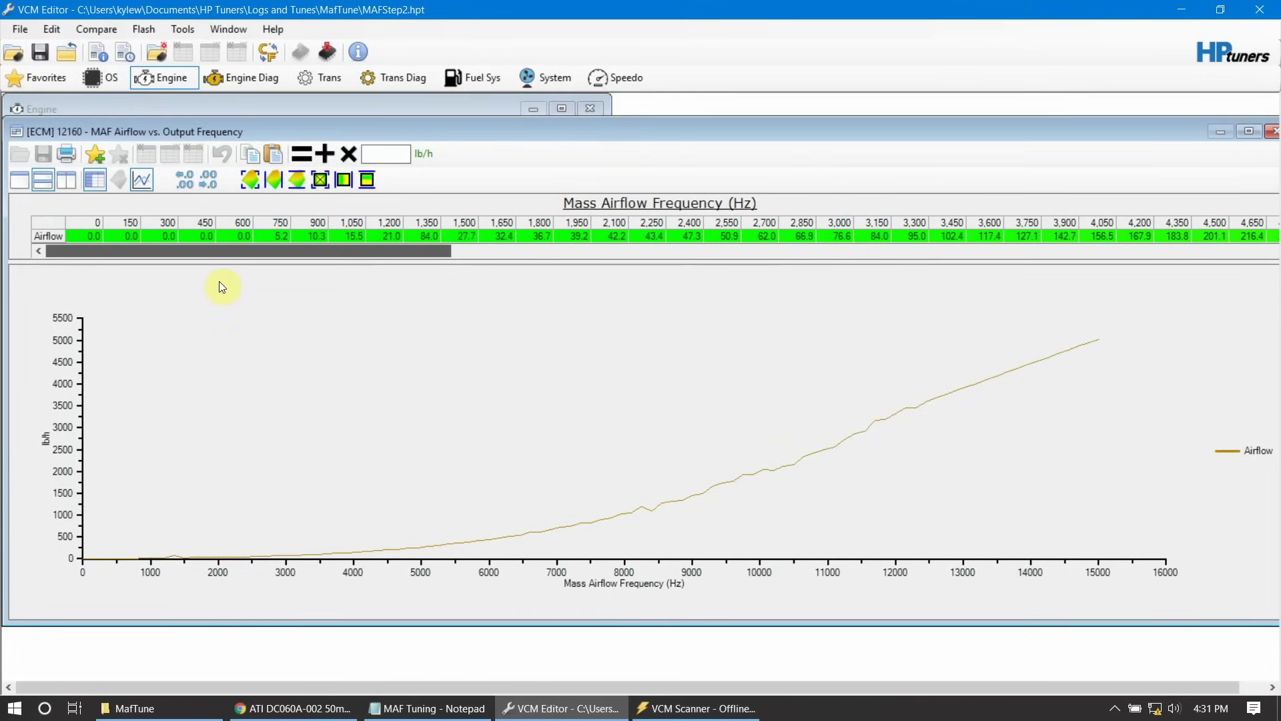
# Apply the copied MAF errors to the entire airflow row using Paste Special with Multiply by % - Half, and review the corrected cells.
pyautogui.click(46, 218)
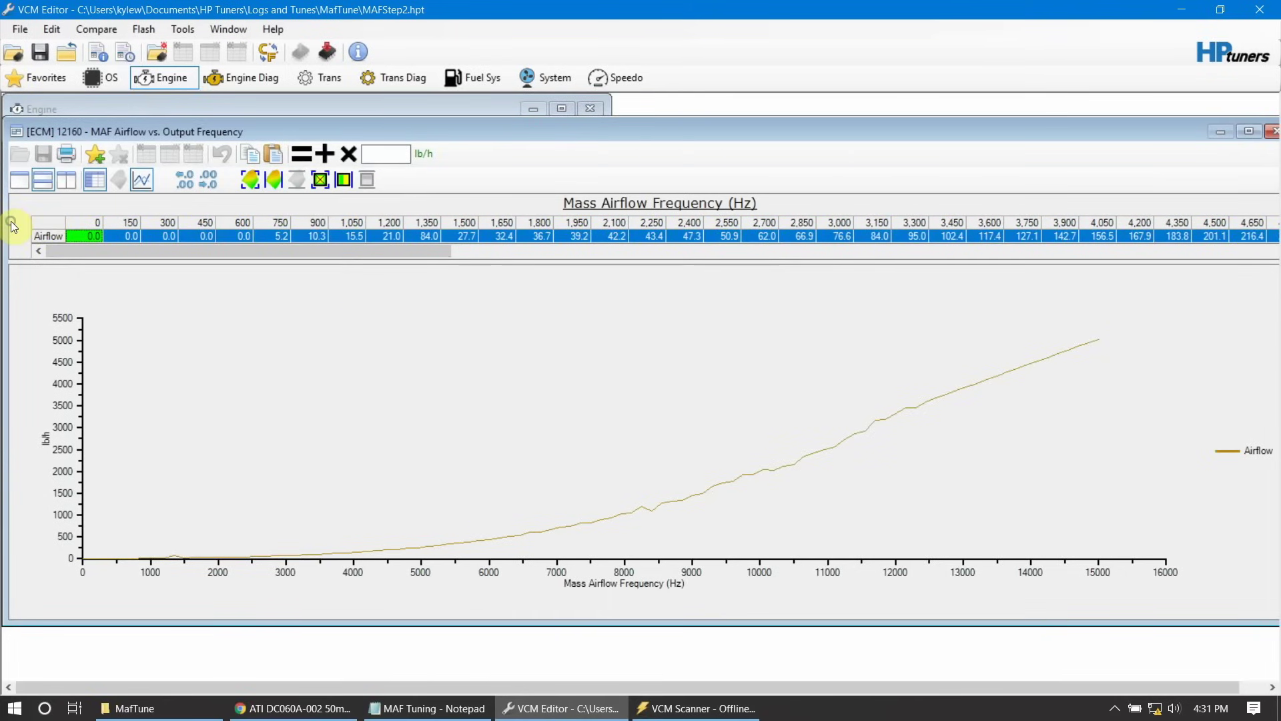
pyautogui.rightClick(58, 218)
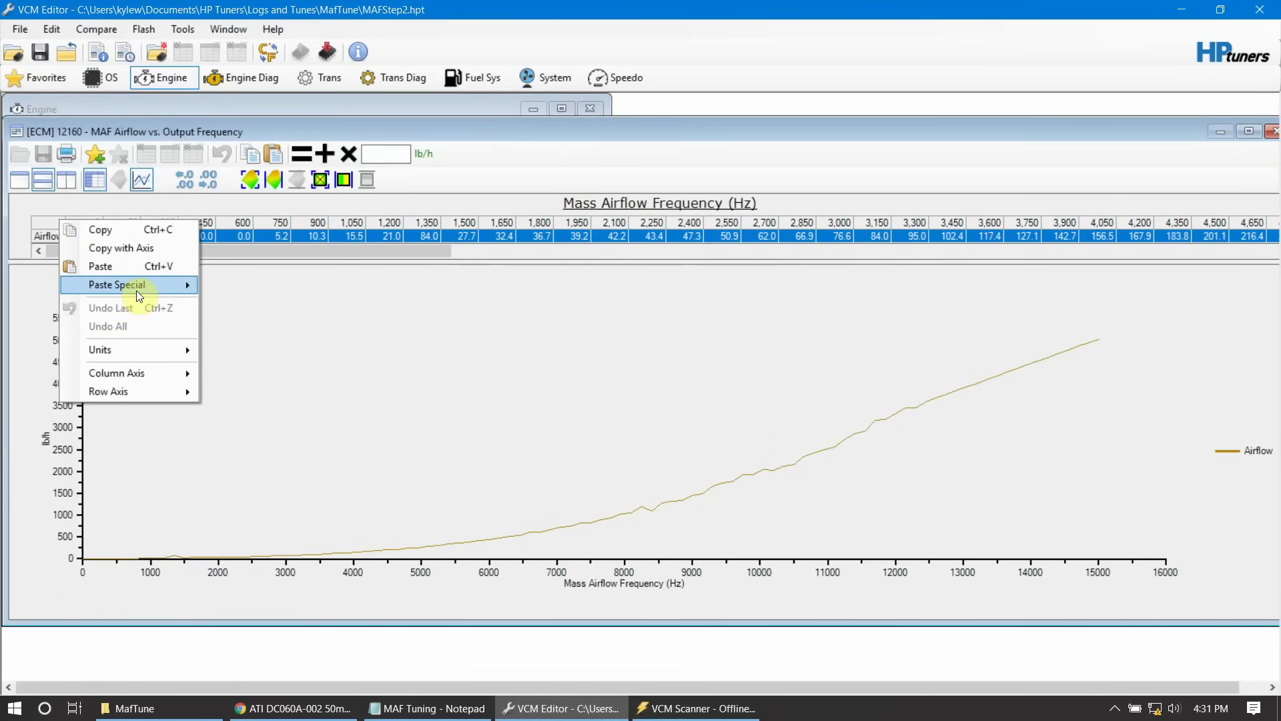
pyautogui.moveTo(137, 290)
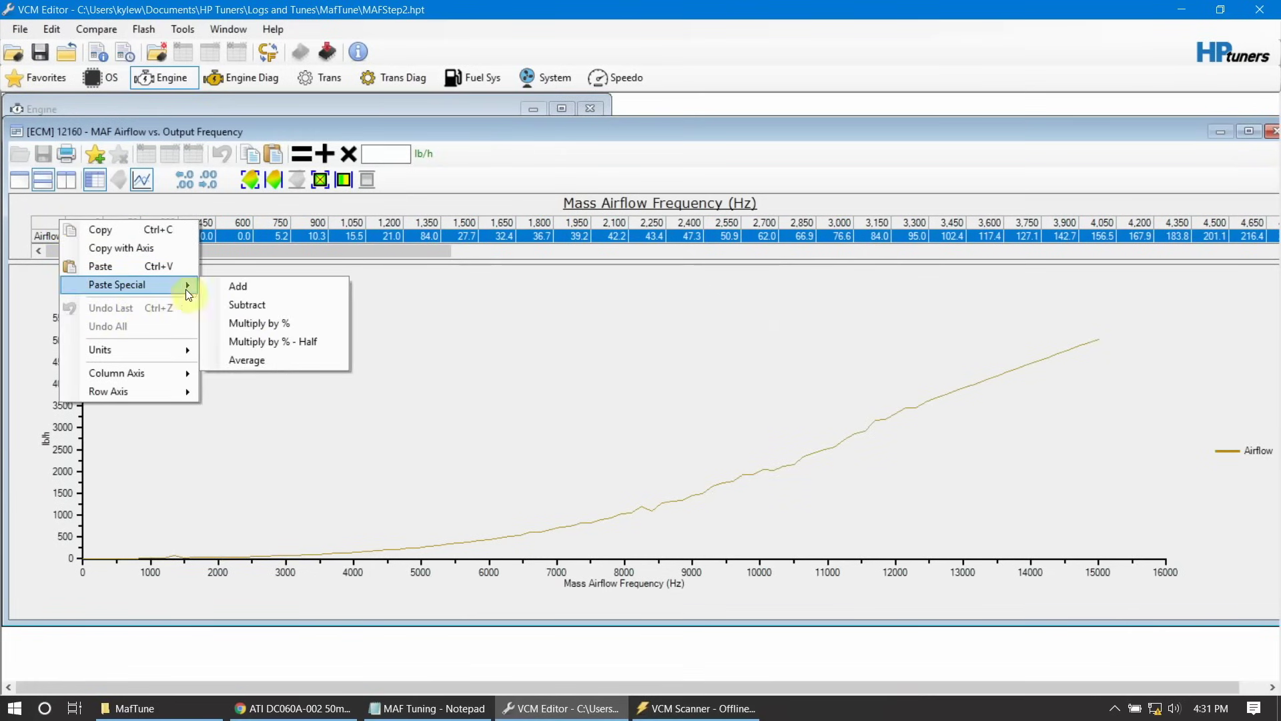
pyautogui.click(310, 343)
pyautogui.click(483, 229)
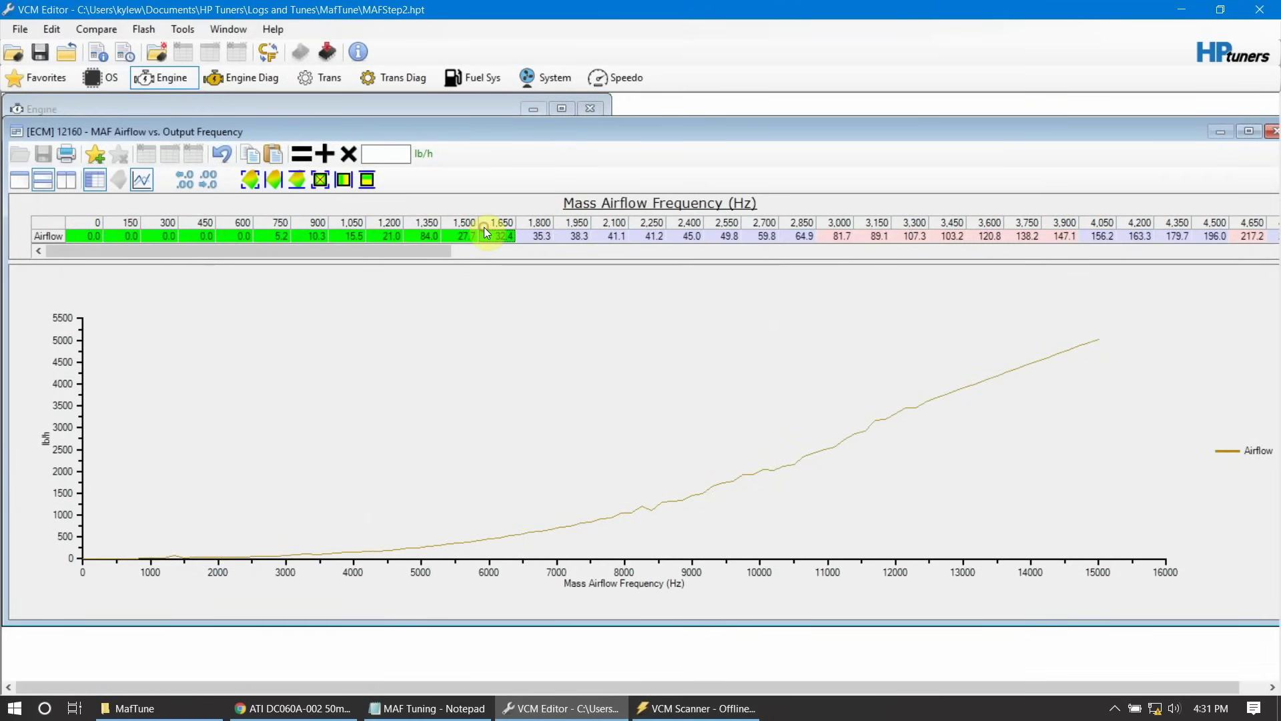
pyautogui.moveTo(414, 246); pyautogui.dragTo(670, 255)
pyautogui.click(562, 235)
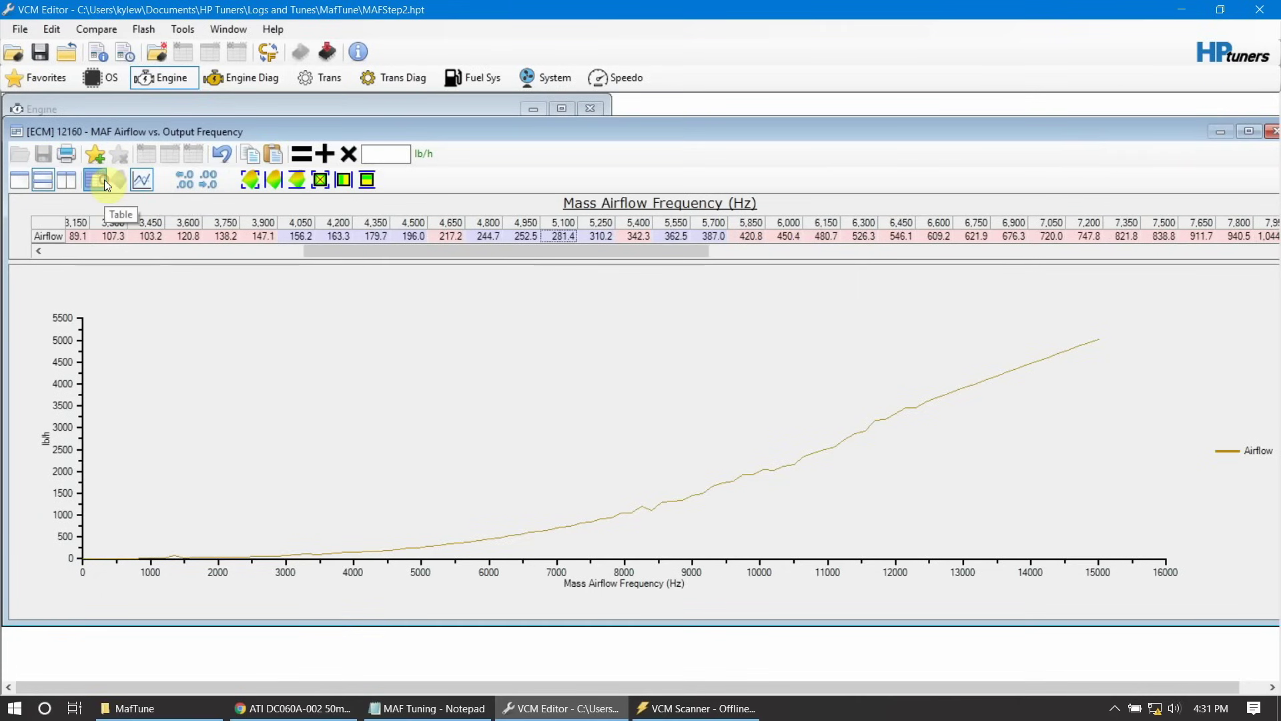
# With table and graph shown together, interpolate the airflow between the horizontal bounds from 8,250 to 8,550 Hz to smooth the dip.
pyautogui.click(26, 185)
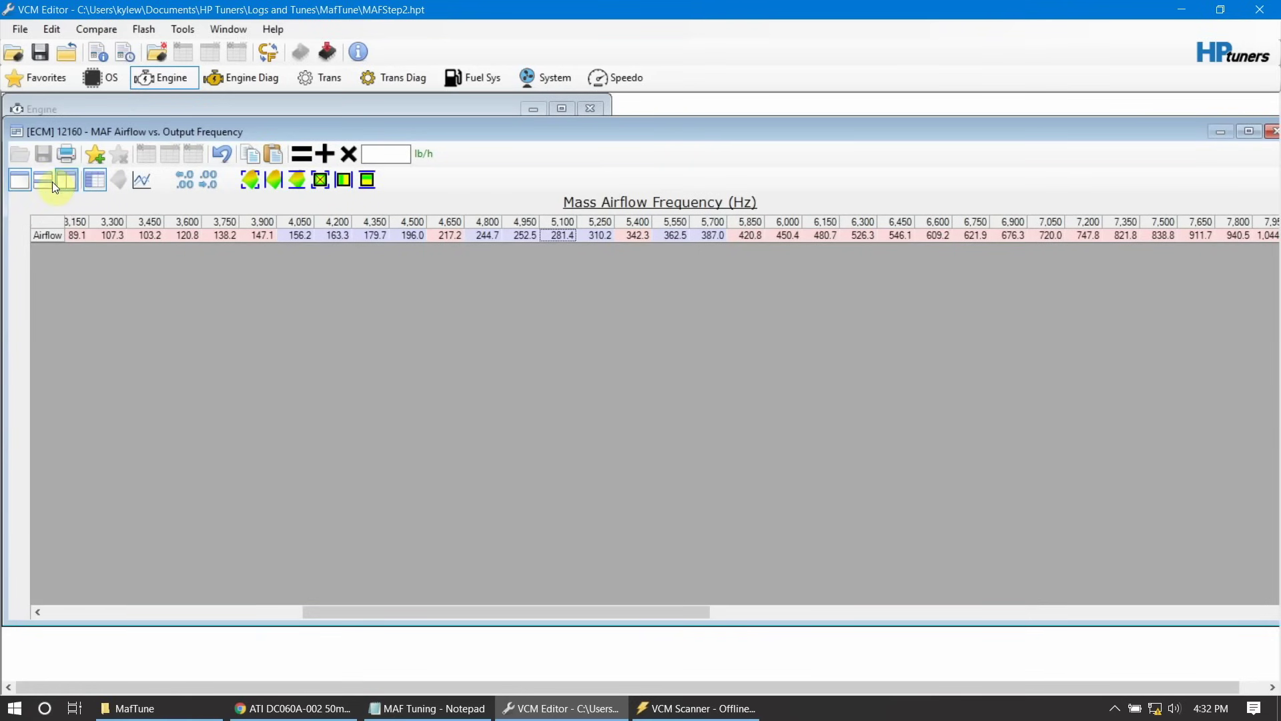
pyautogui.click(51, 182)
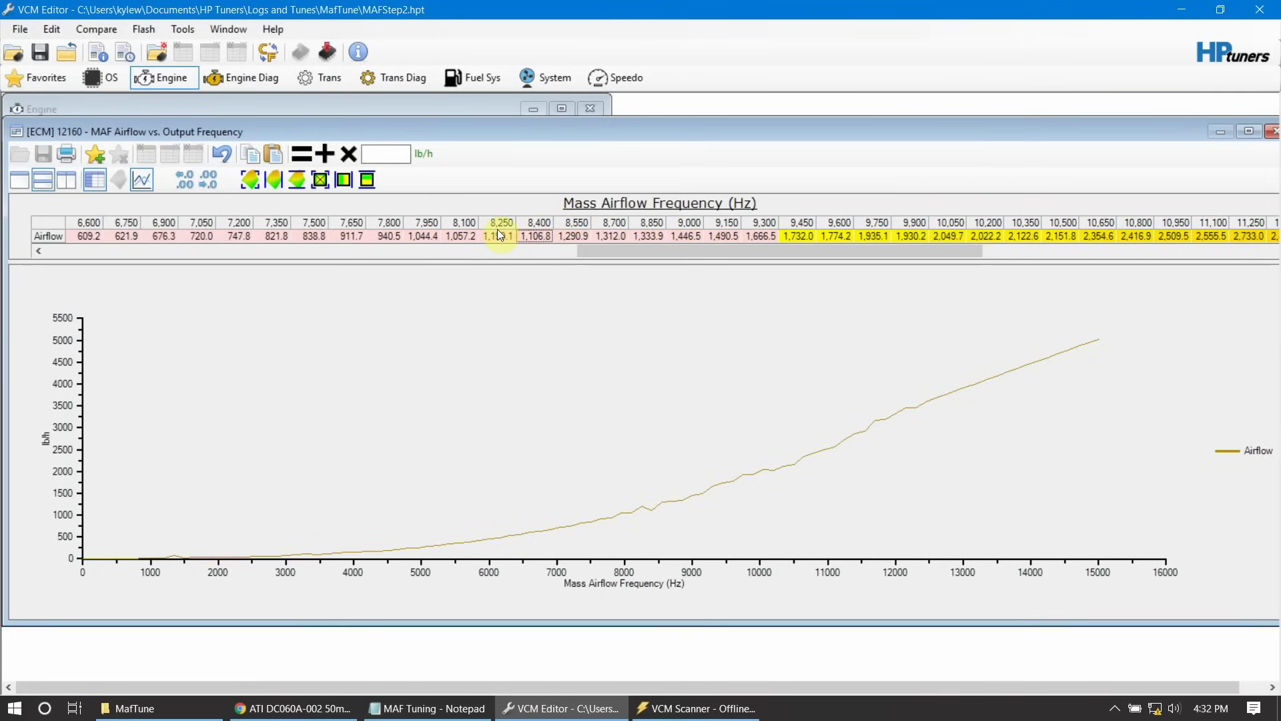
pyautogui.moveTo(498, 233); pyautogui.dragTo(578, 234)
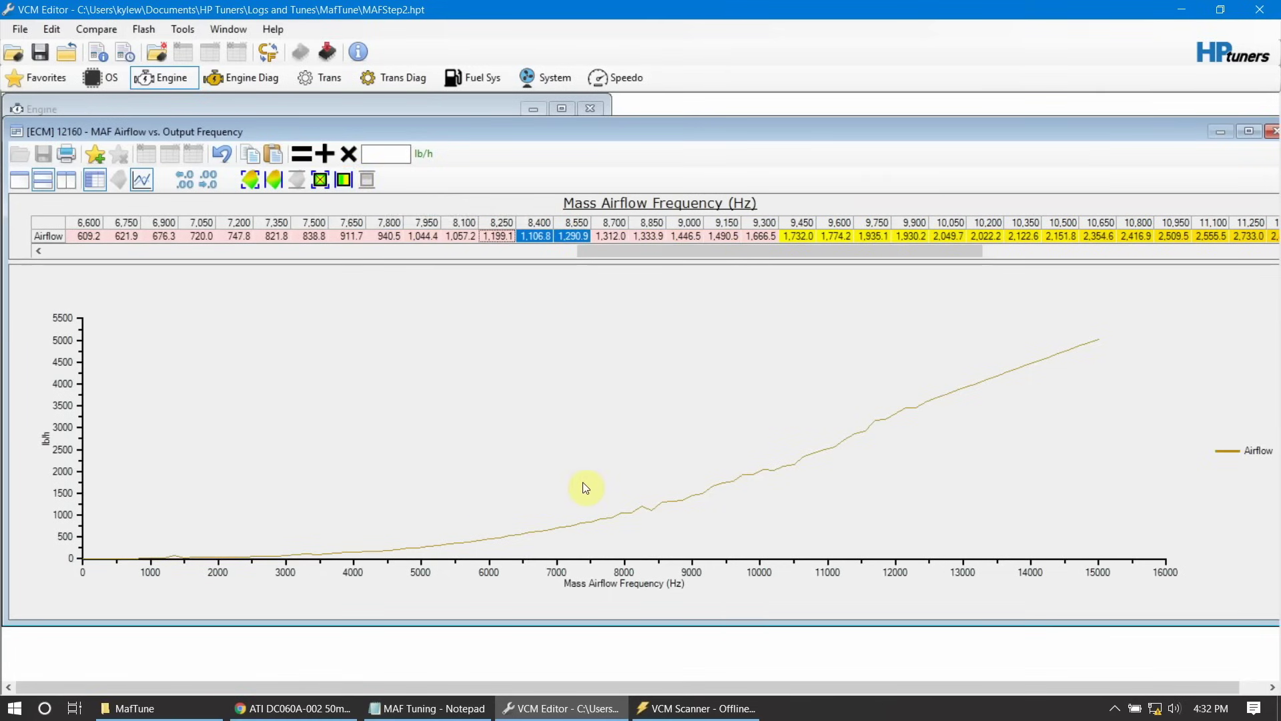
pyautogui.click(367, 178)
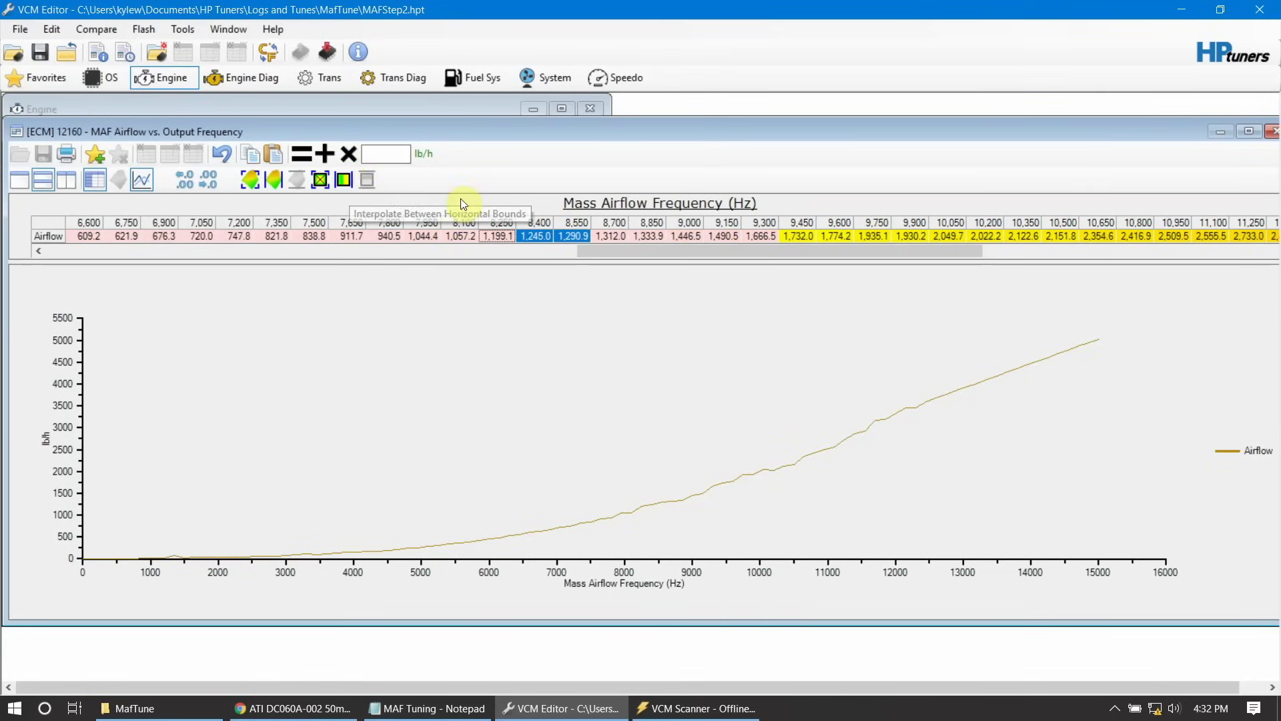
# Set the airflow at 8,400 Hz to 1400 lb/h and keep that cell selected.
pyautogui.click(537, 235)
pyautogui.write('1400')
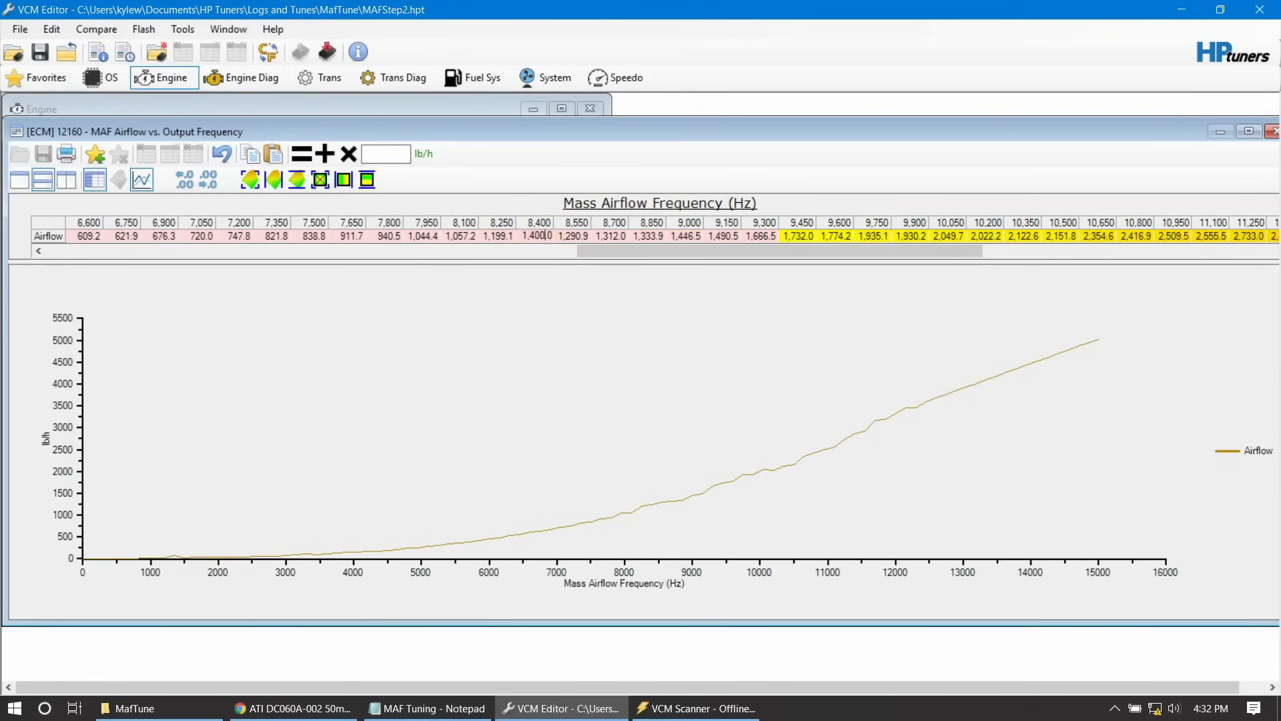
pyautogui.click(597, 231)
pyautogui.click(602, 515)
pyautogui.click(540, 236)
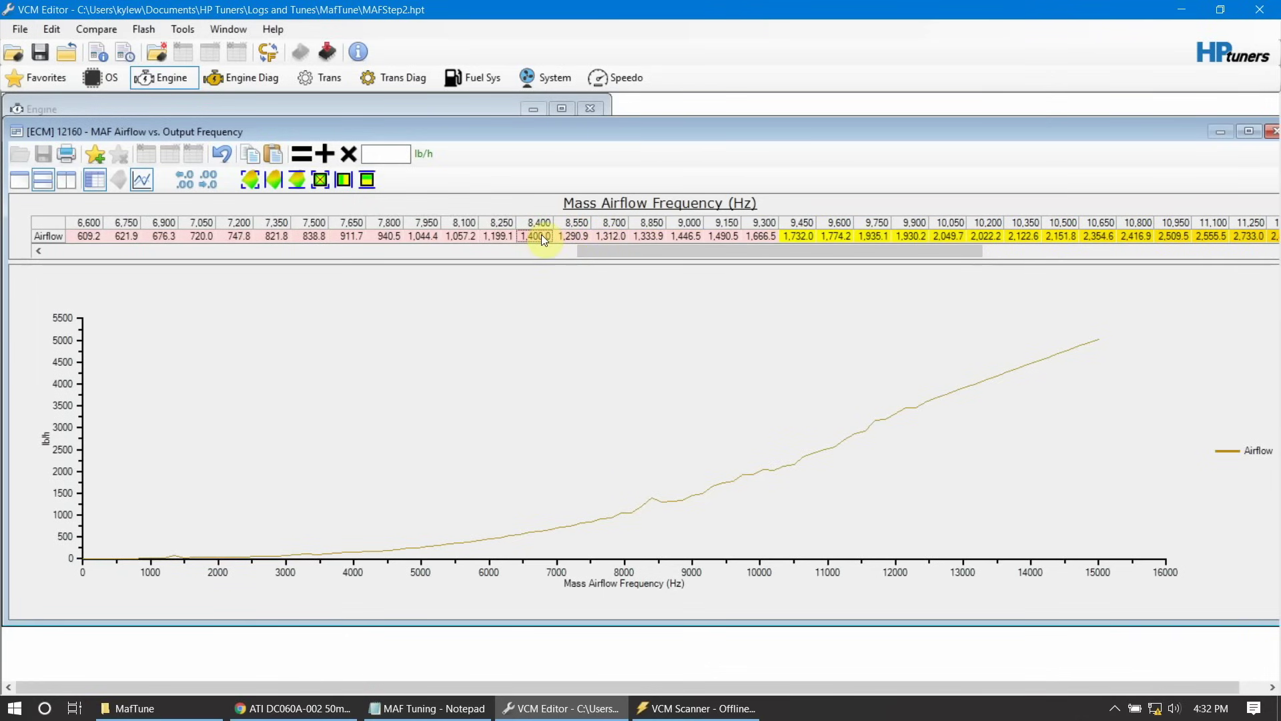